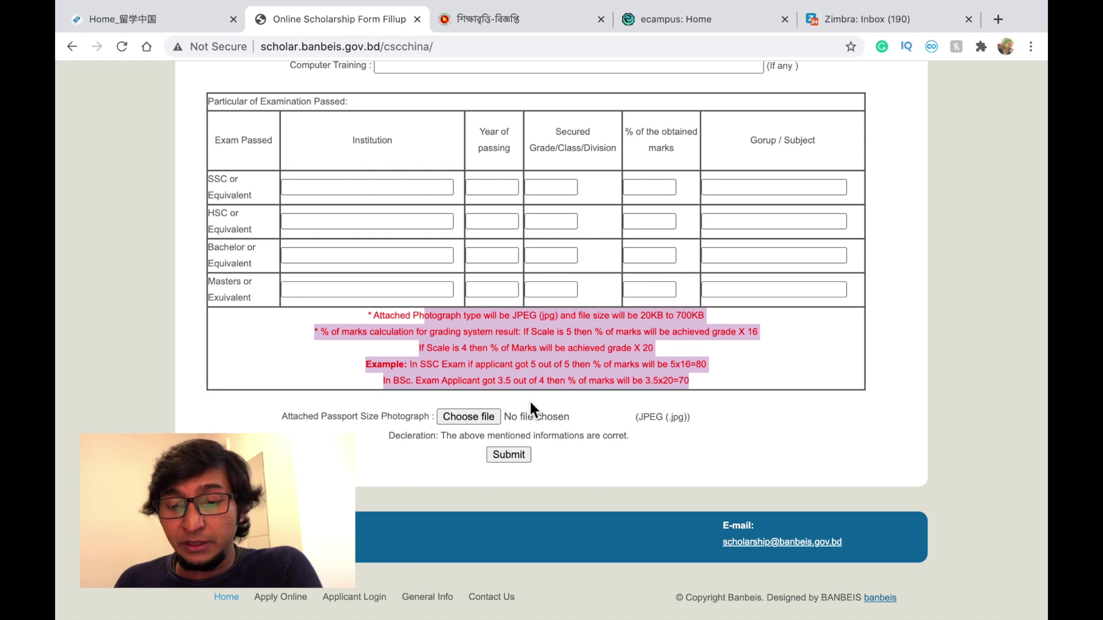
- Leave the blank BANBEIS form and switch to the CampusChina (Home_留学中国) site
scroll(505, 431, down, 1)
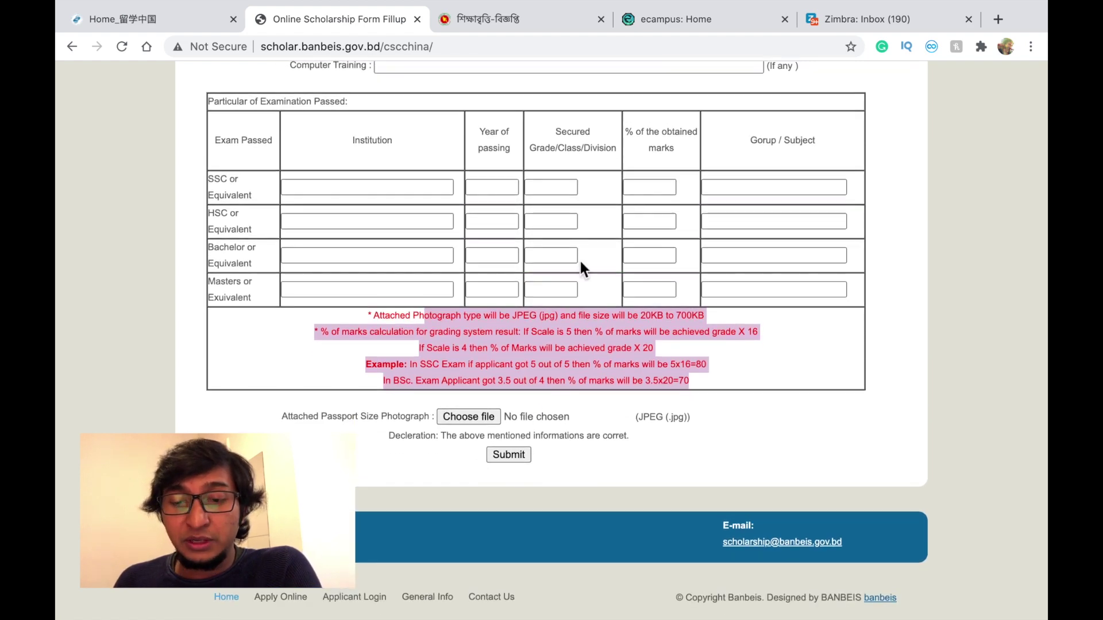
scroll(579, 276, up, 20)
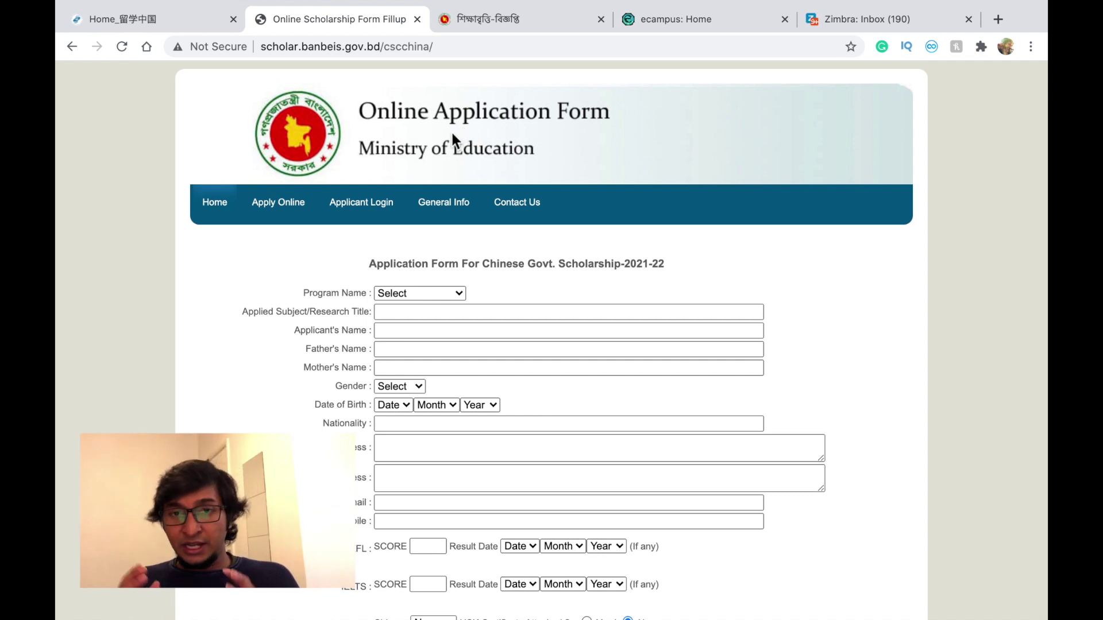
click(184, 23)
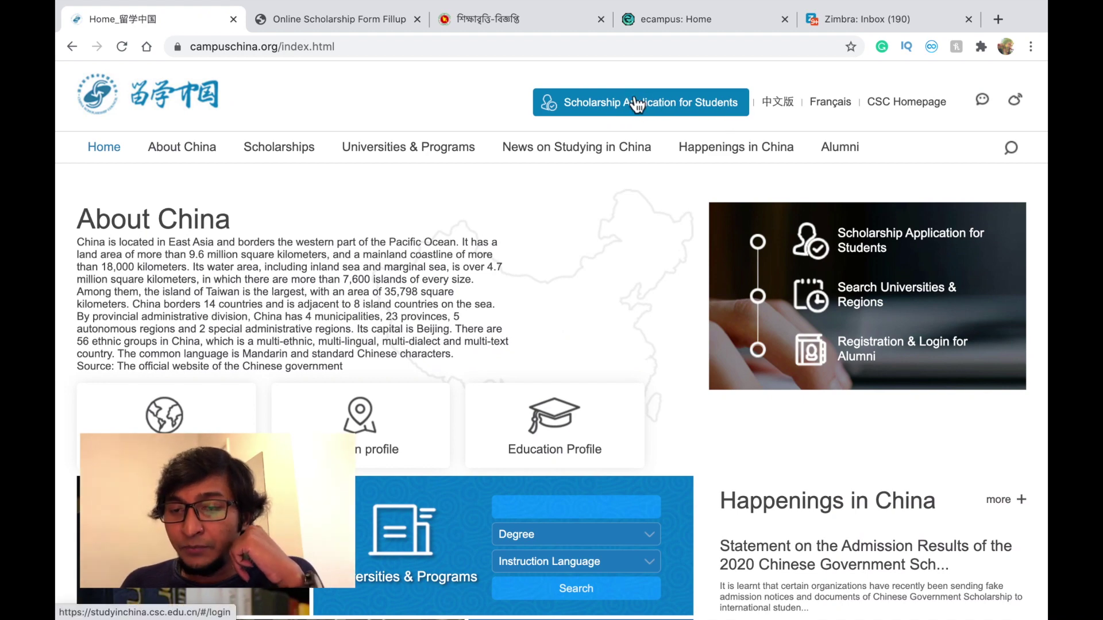
- Register a new scholarship account with username, e-mail, password and validation code
click(667, 104)
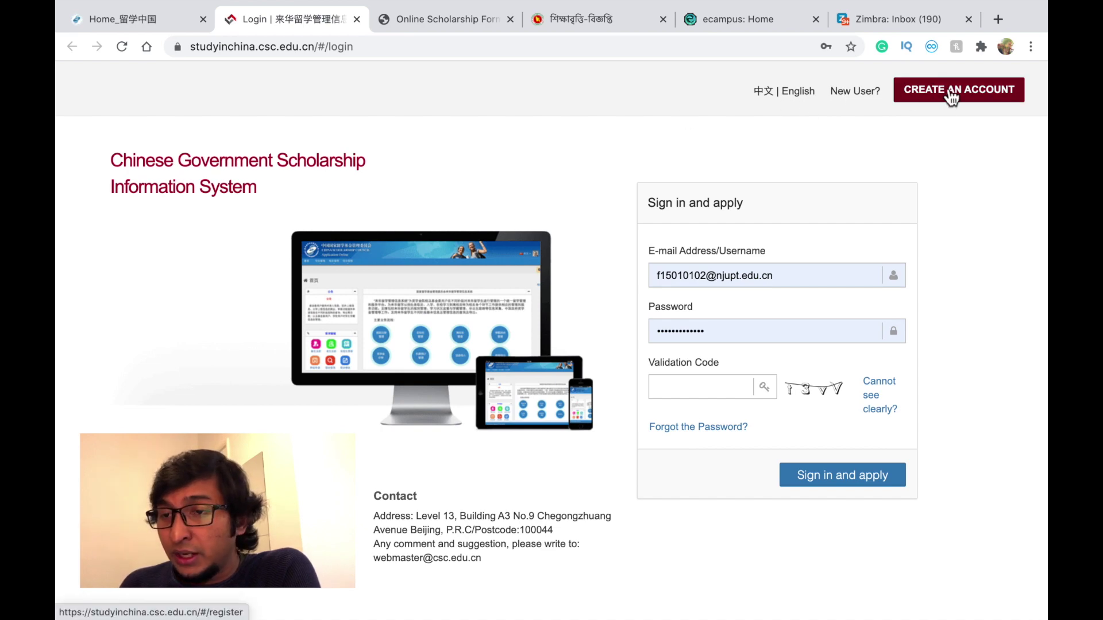
click(976, 99)
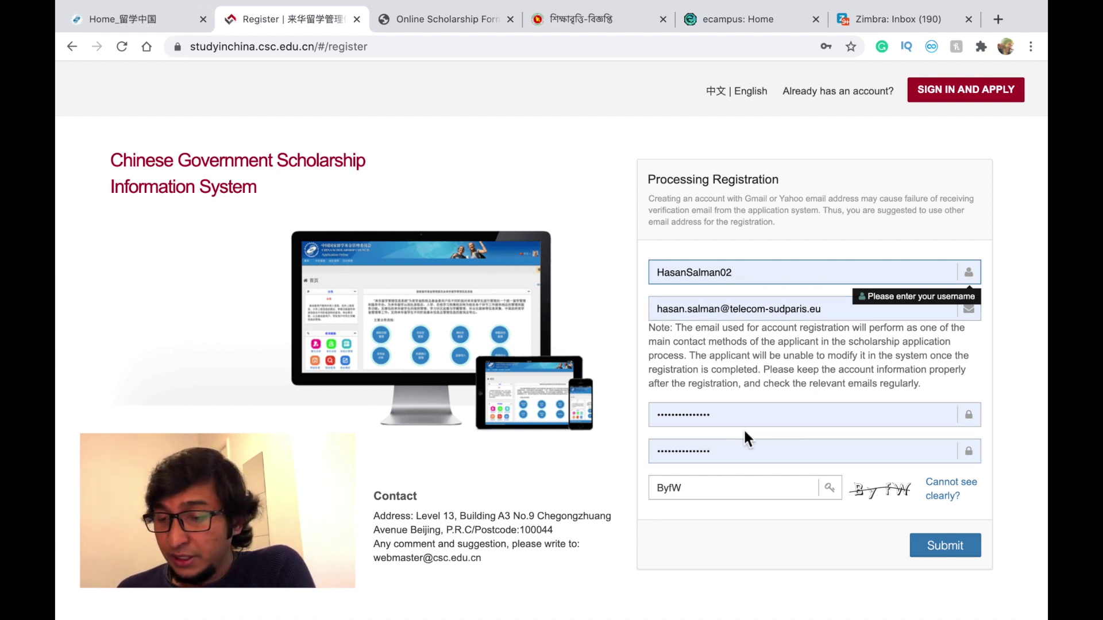
click(950, 550)
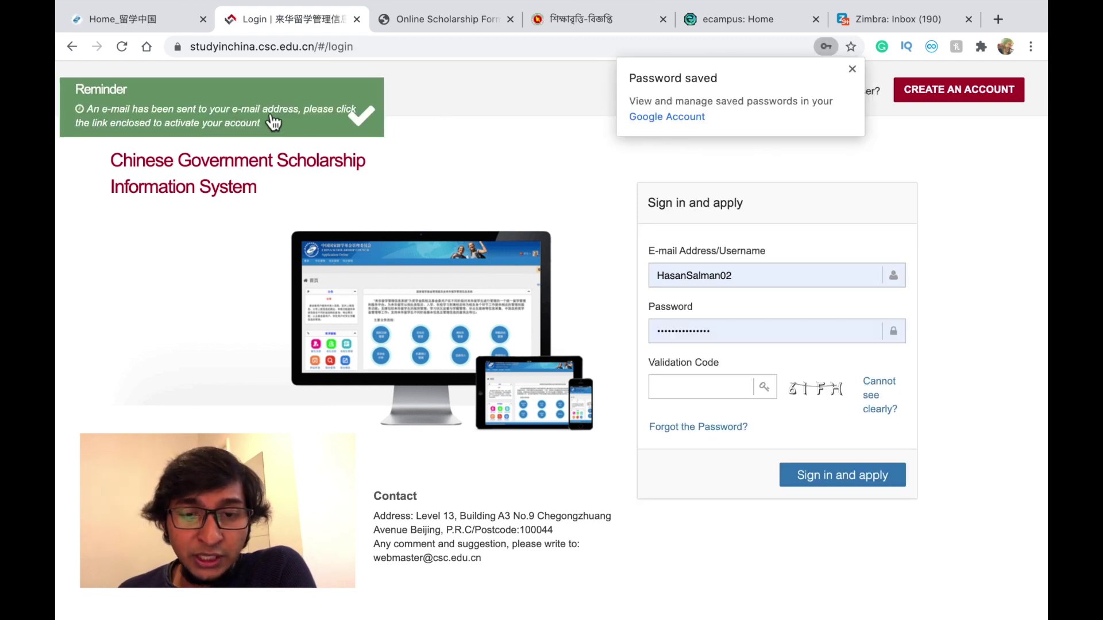
- Follow the activation link in the CSC registration e-mail in Zimbra, then return to the sign-in page
click(343, 122)
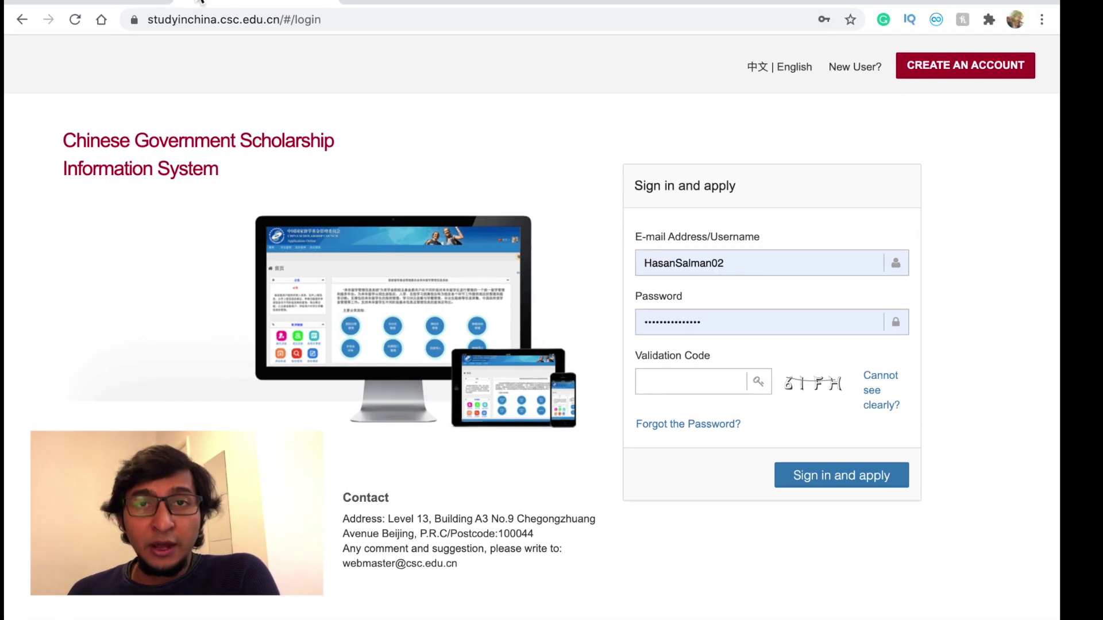
click(888, 3)
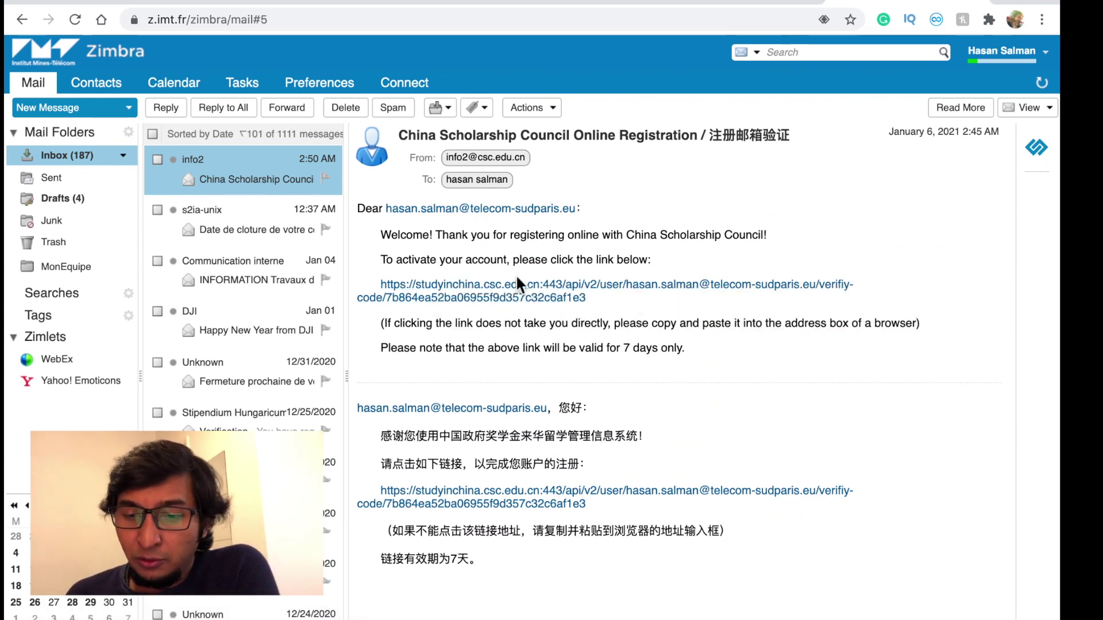
click(560, 296)
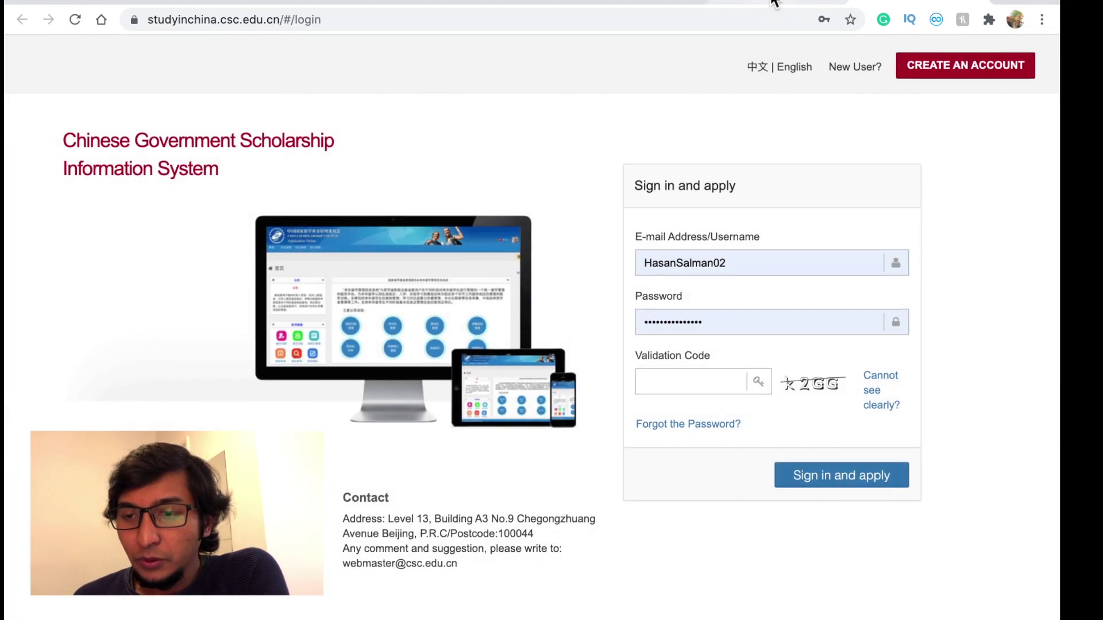
click(774, 3)
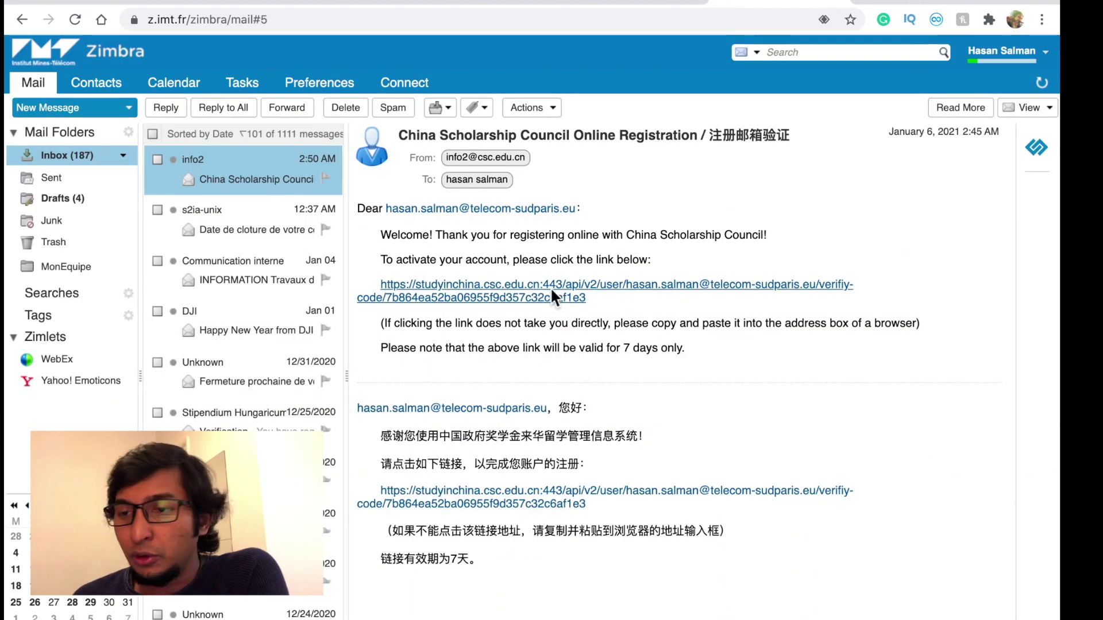
click(883, 4)
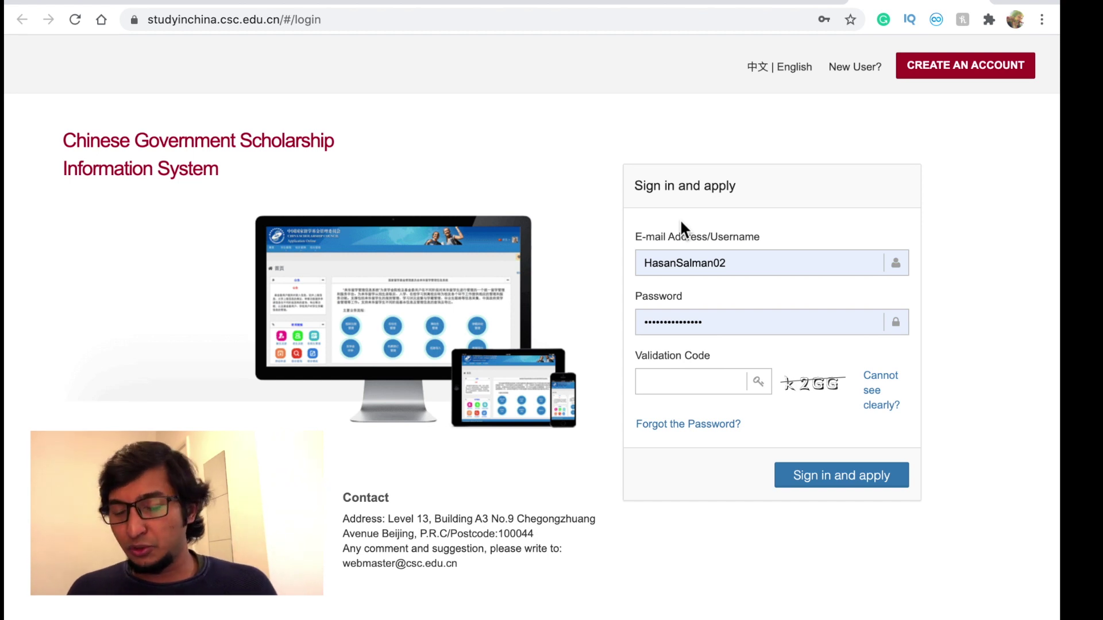
- Enter the validation code, sign in, and read through the CGSIS home page instructions
click(669, 266)
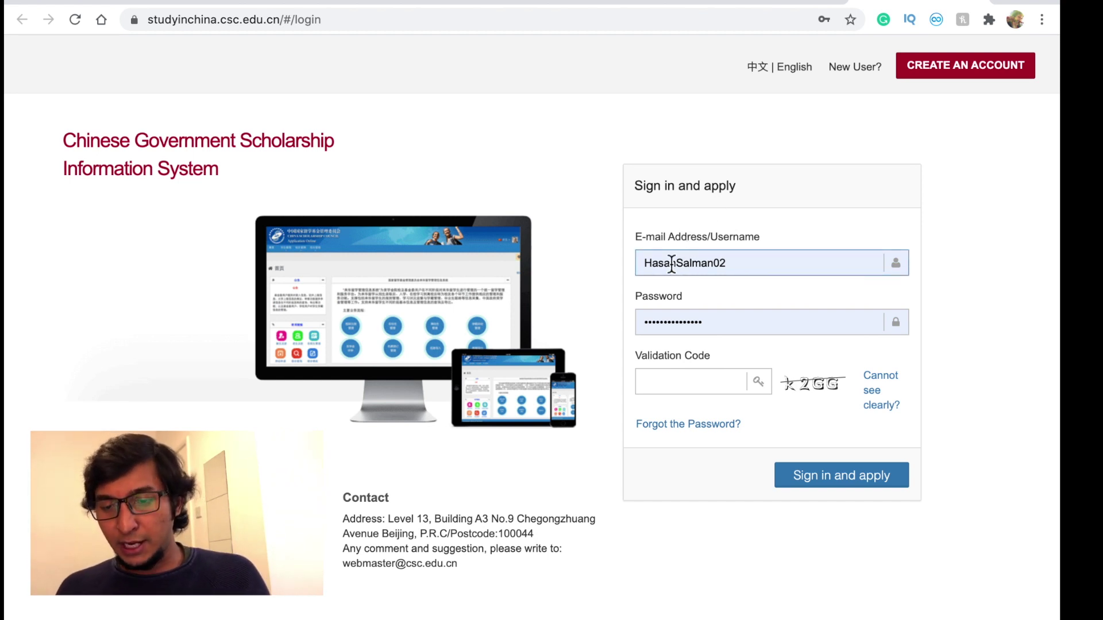
click(677, 380)
text(k2GG)
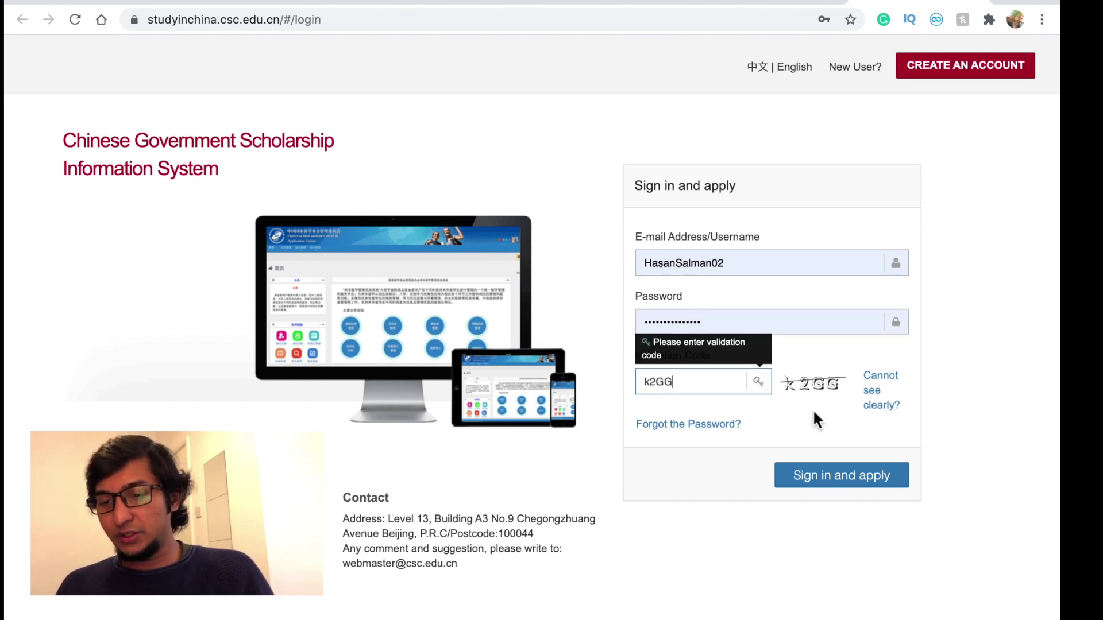
click(827, 481)
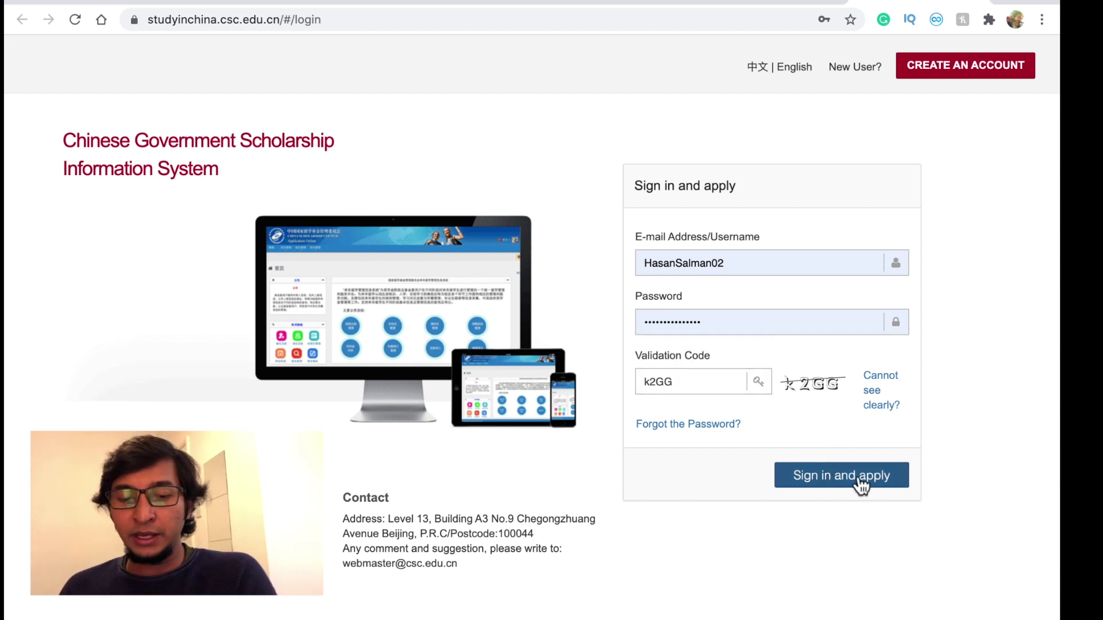
click(826, 478)
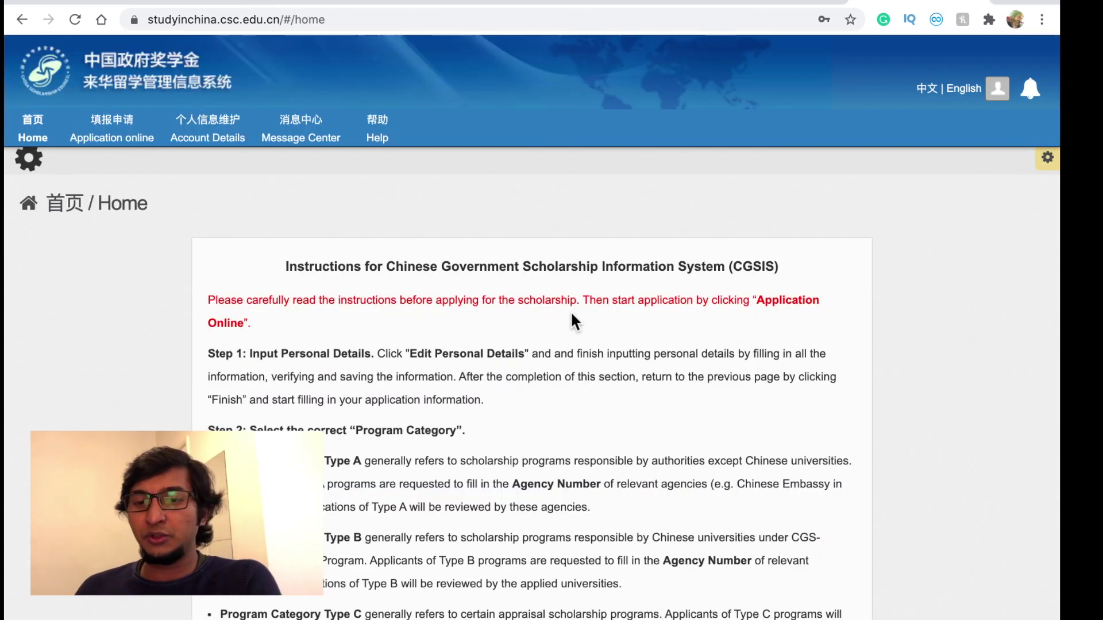
scroll(572, 315, down, 7)
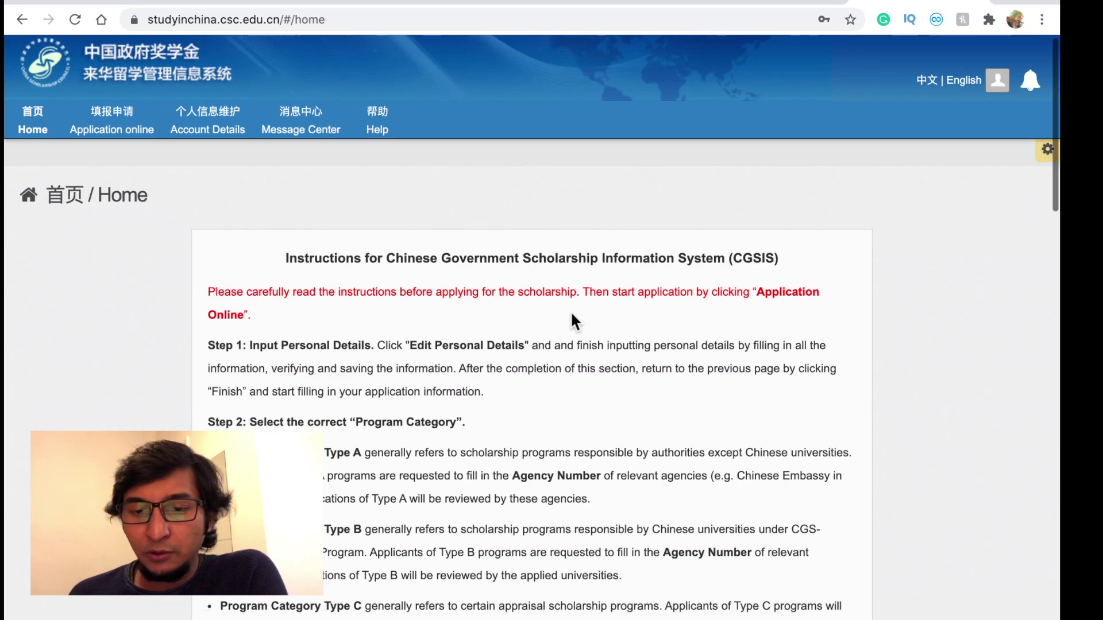
scroll(571, 311, down, 14)
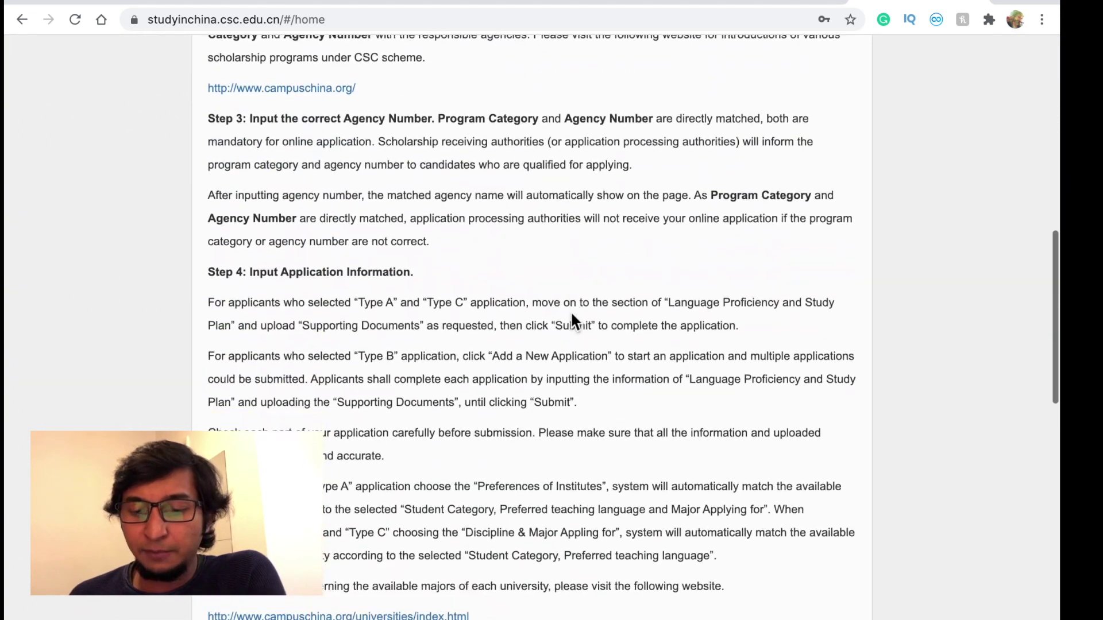
scroll(572, 315, down, 4)
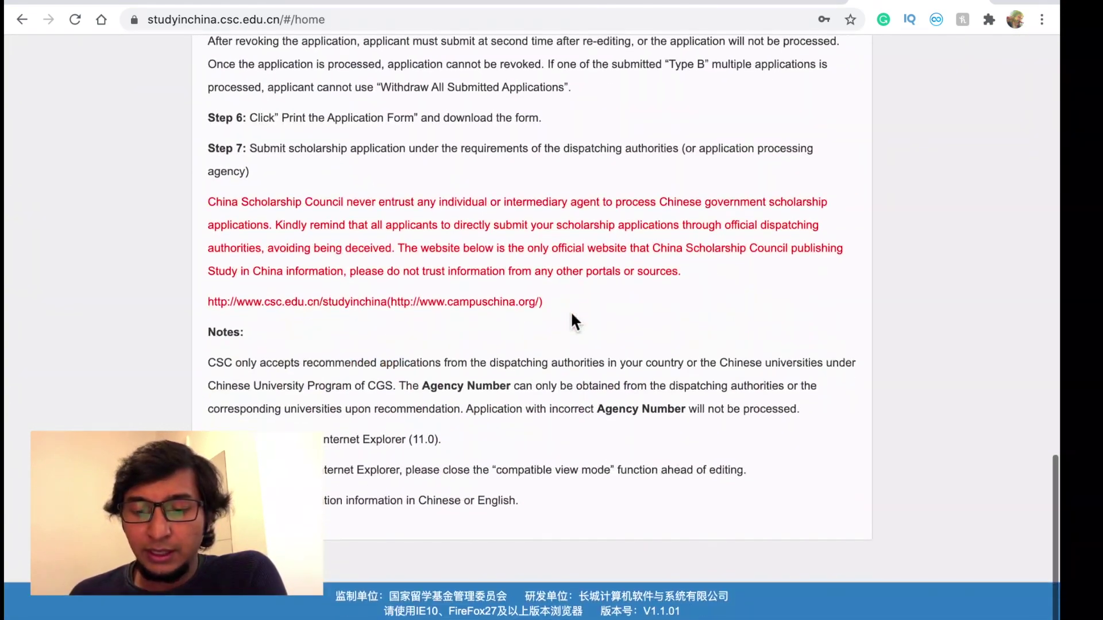
scroll(570, 311, up, 15)
scroll(571, 312, up, 12)
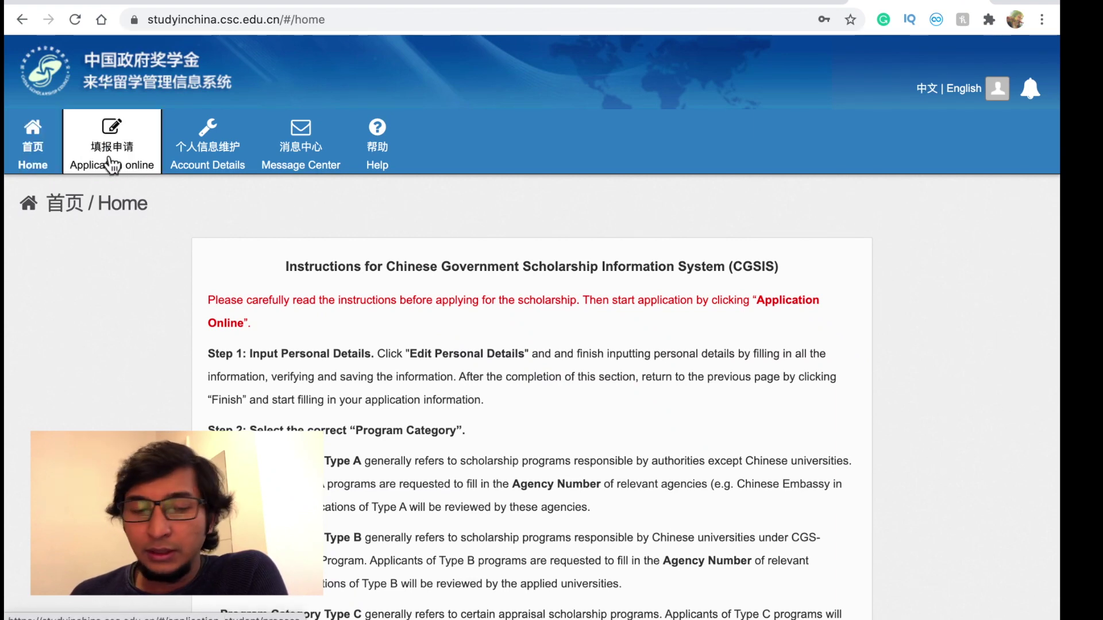
- In Application online, set the personal details gender to Male and verify and save them
click(118, 148)
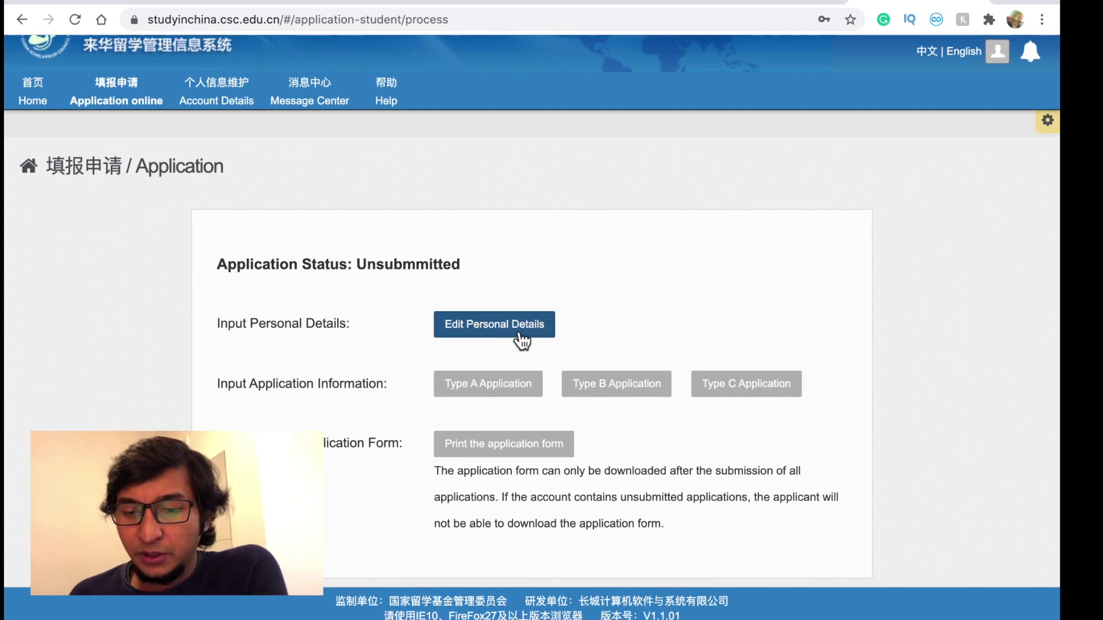
click(474, 323)
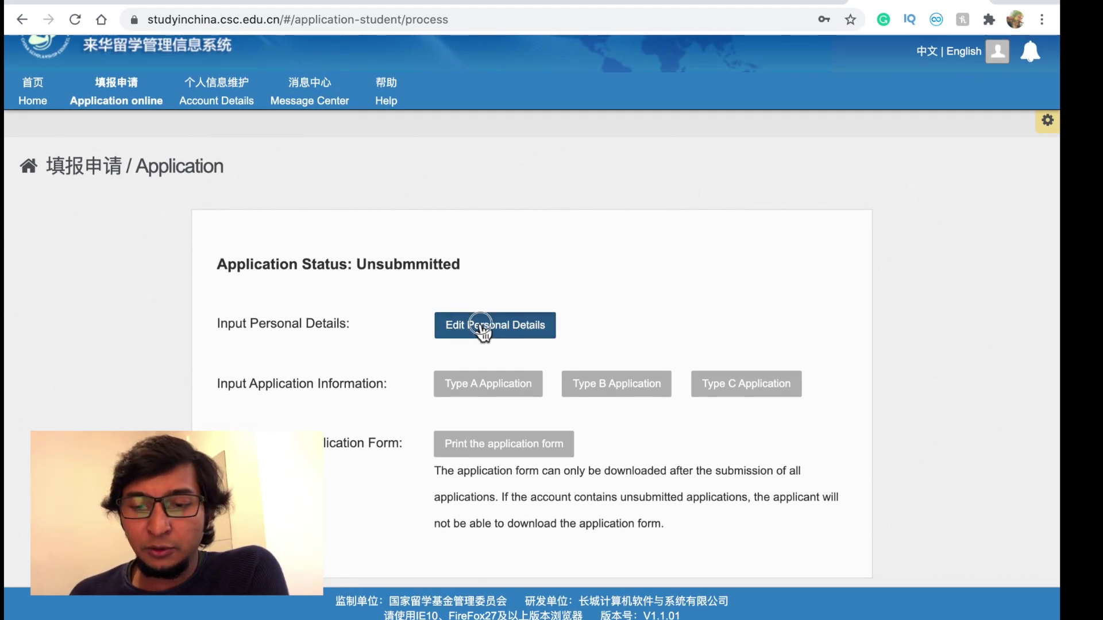
scroll(481, 327, down, 2)
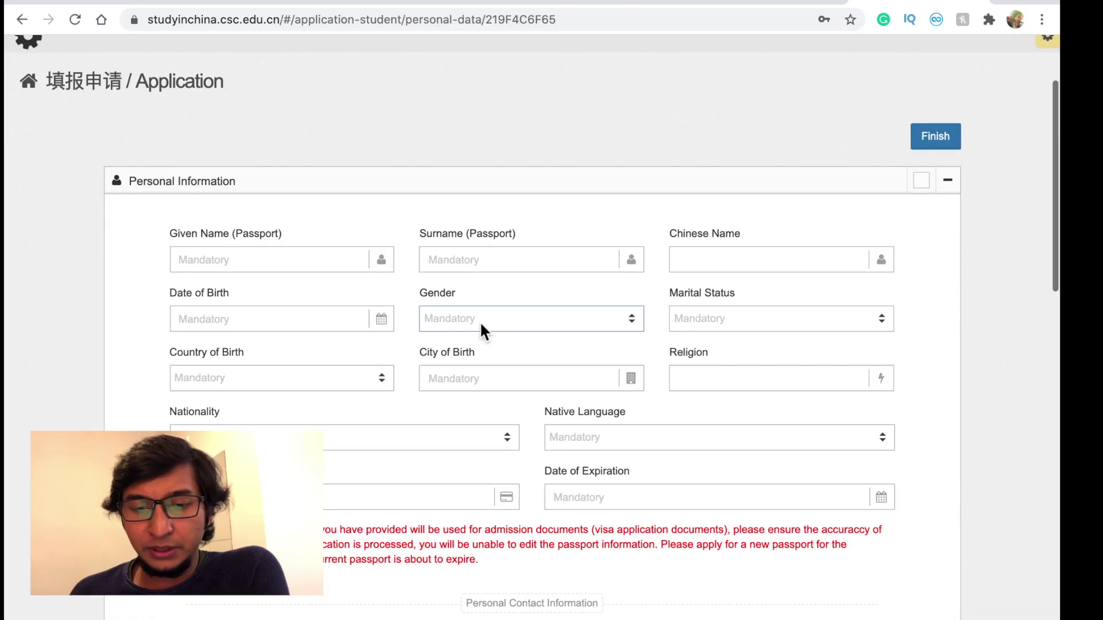
scroll(313, 210, down, 3)
click(475, 151)
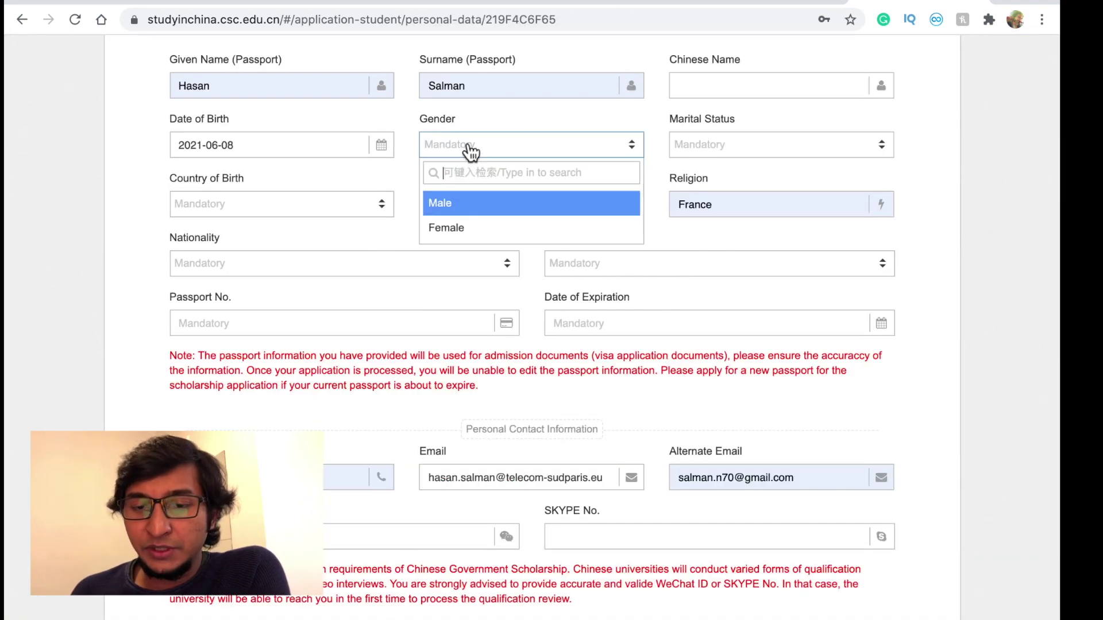
click(486, 203)
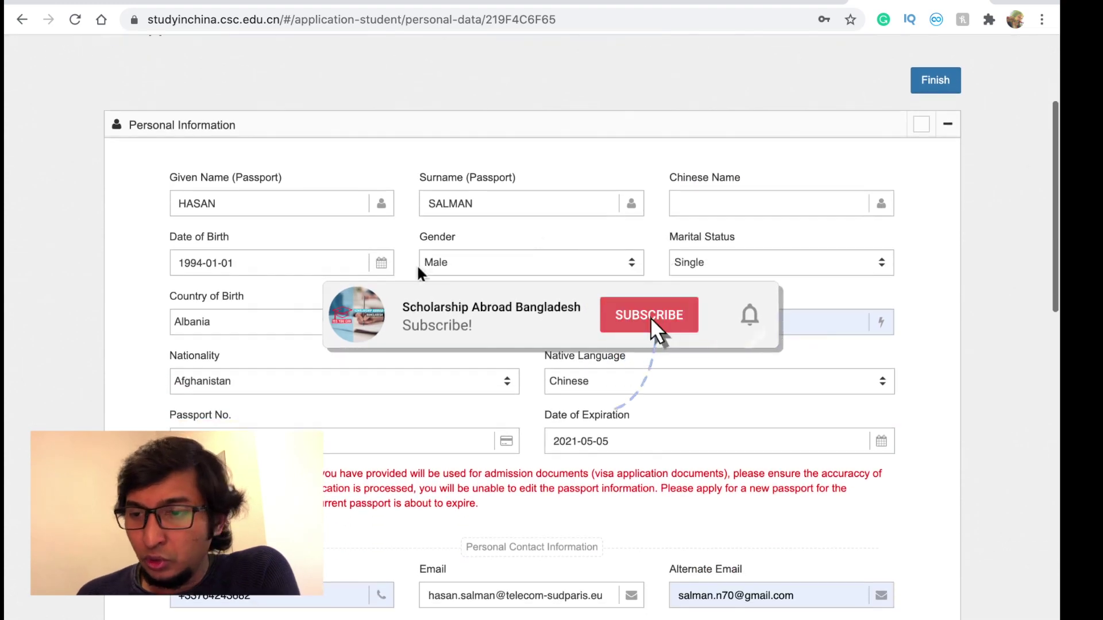
scroll(650, 255, down, 12)
scroll(650, 254, down, 3)
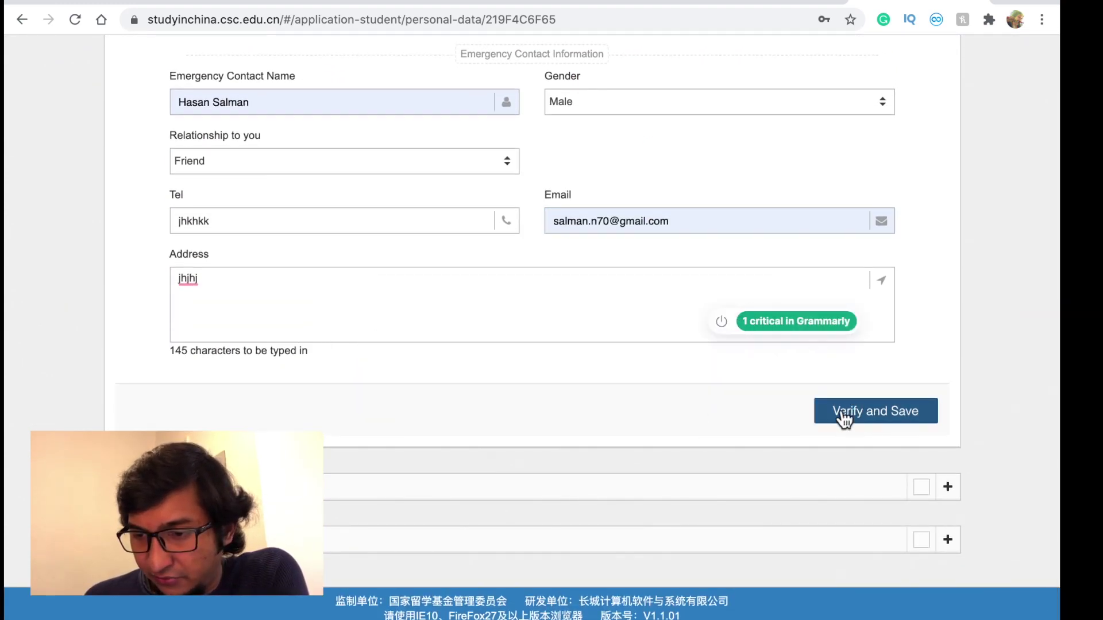
click(880, 425)
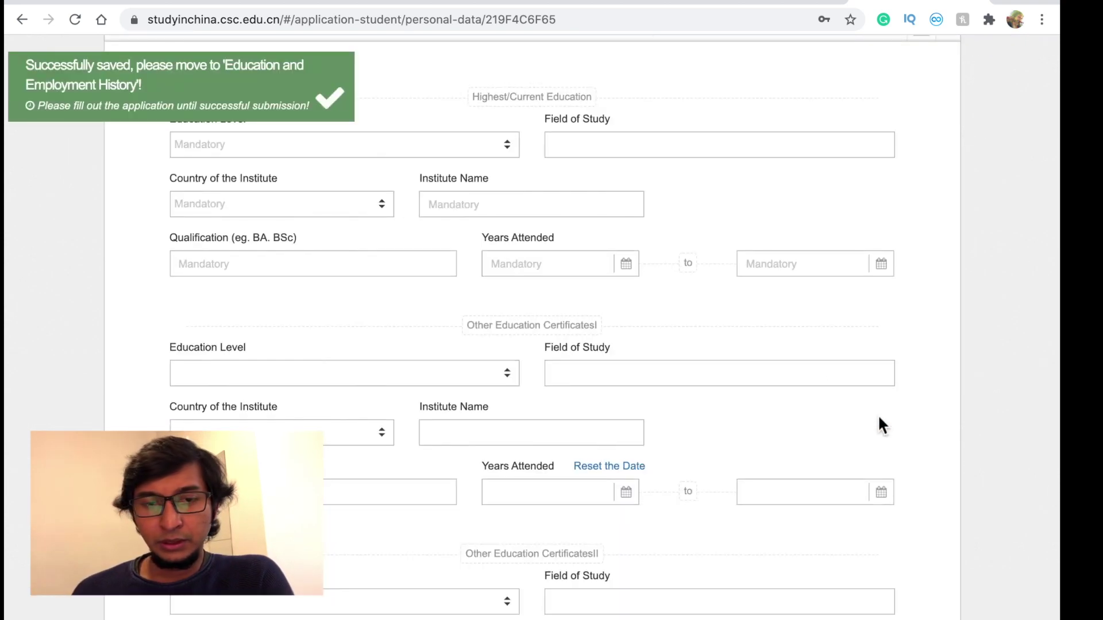
- Set education level to Senior High School and enter the HSC qualification
scroll(288, 140, up, 1)
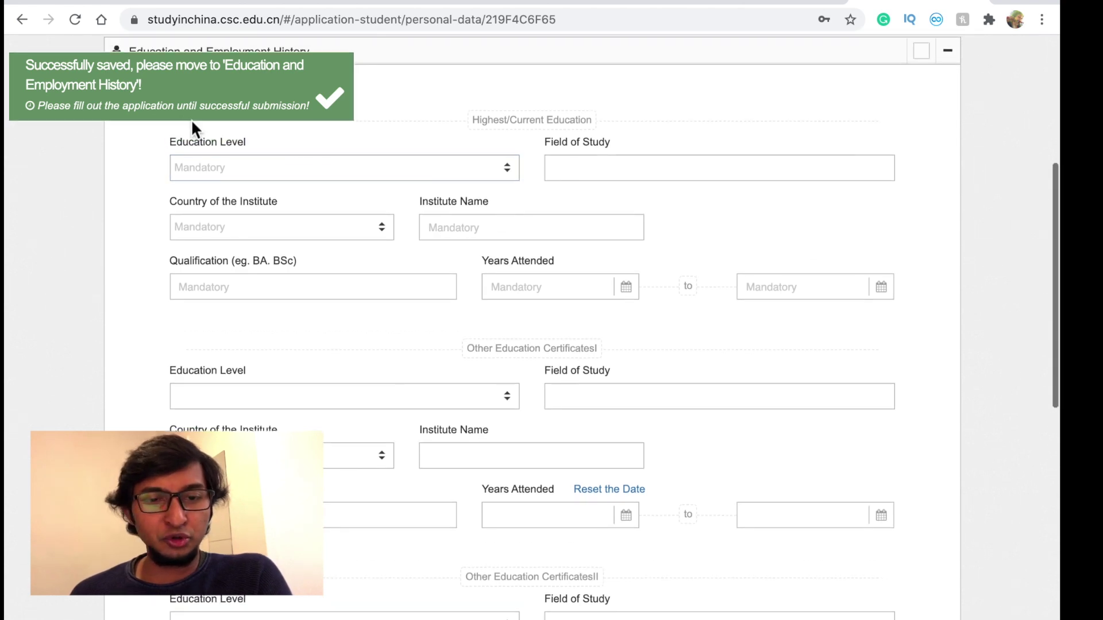
scroll(380, 141, up, 2)
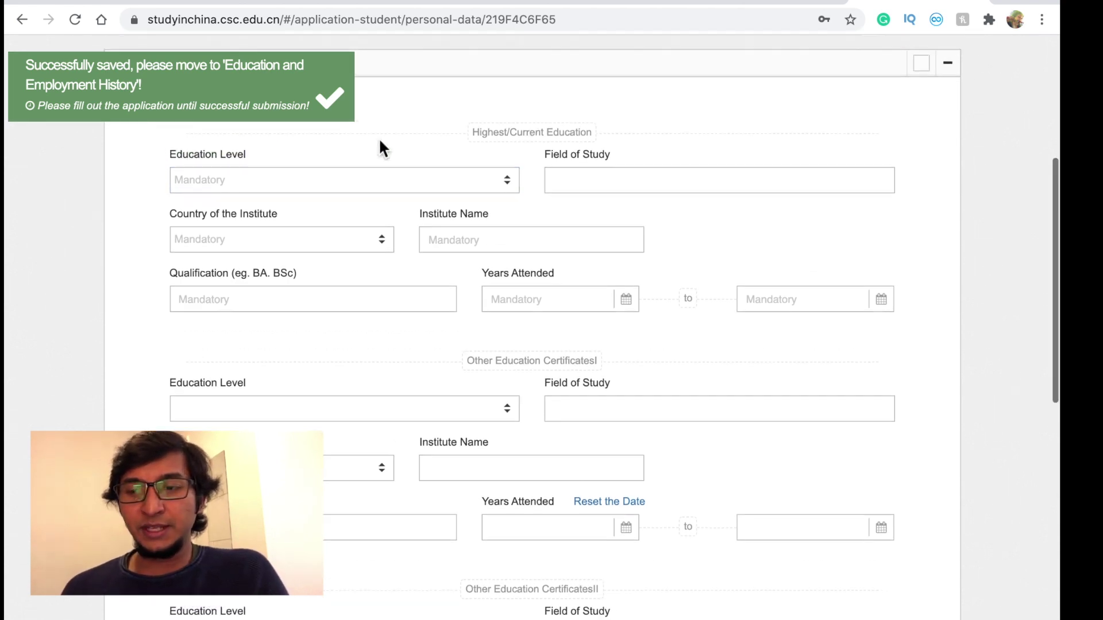
scroll(316, 230, down, 1)
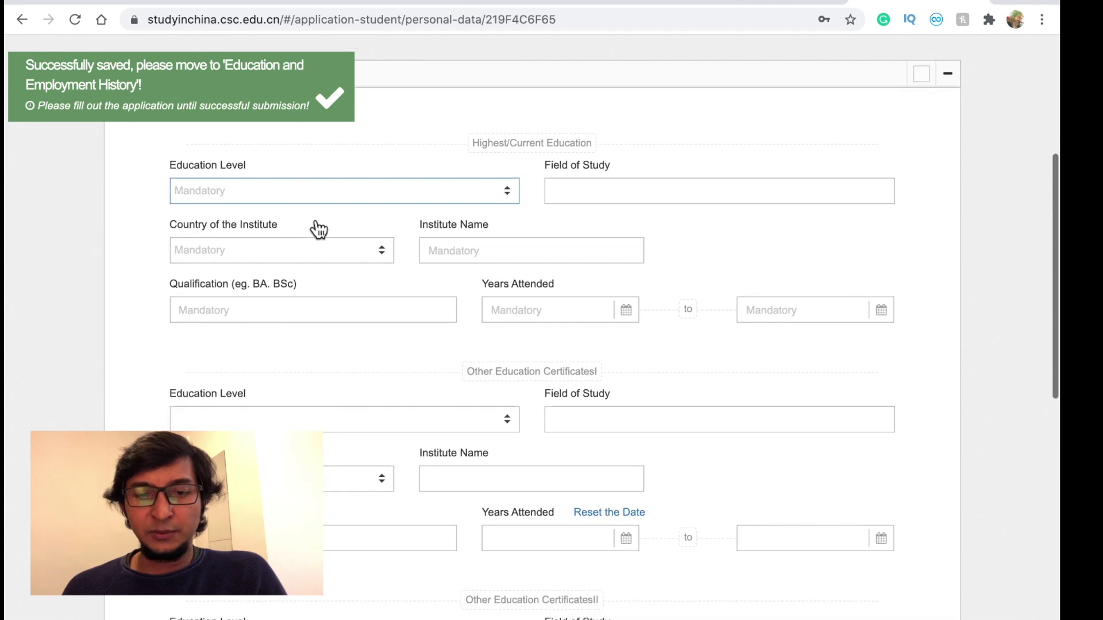
click(313, 195)
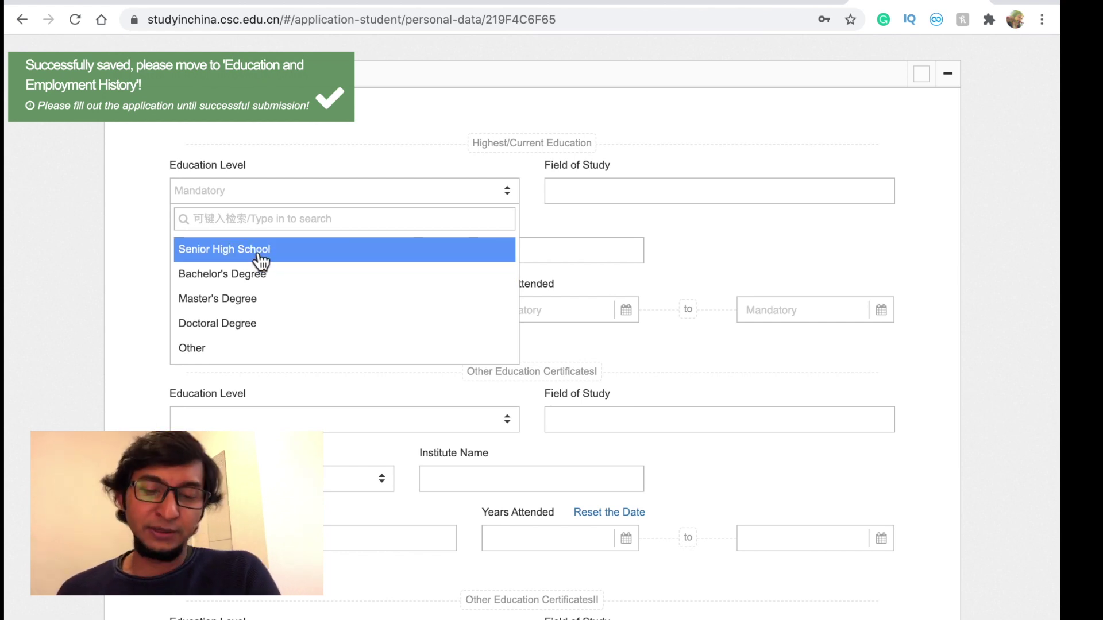
click(261, 252)
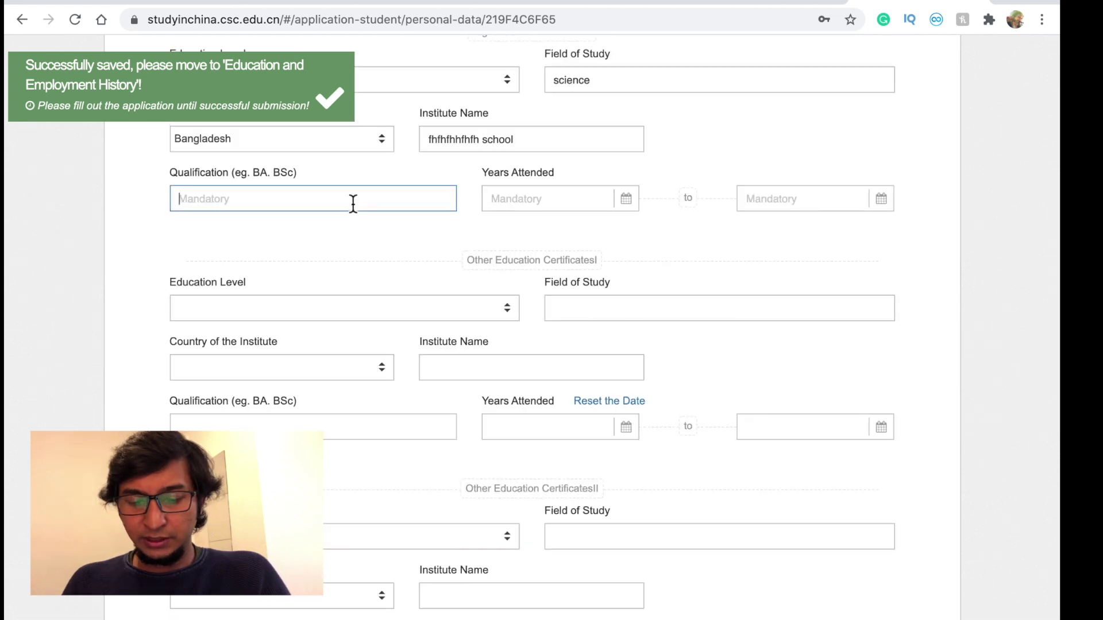
click(353, 204)
text(H)
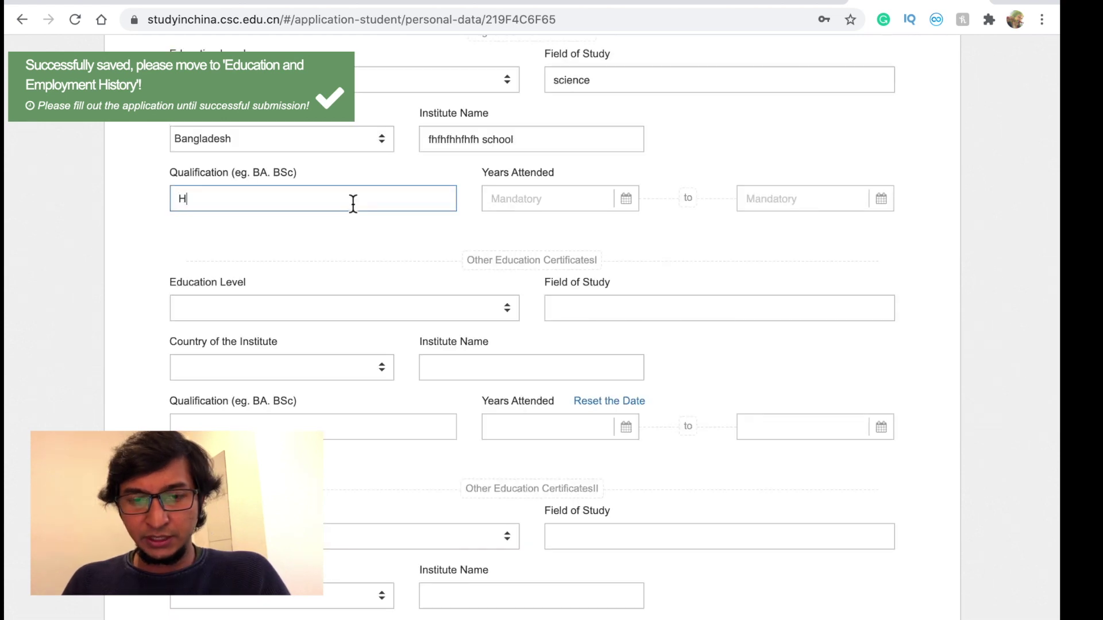
text(S)
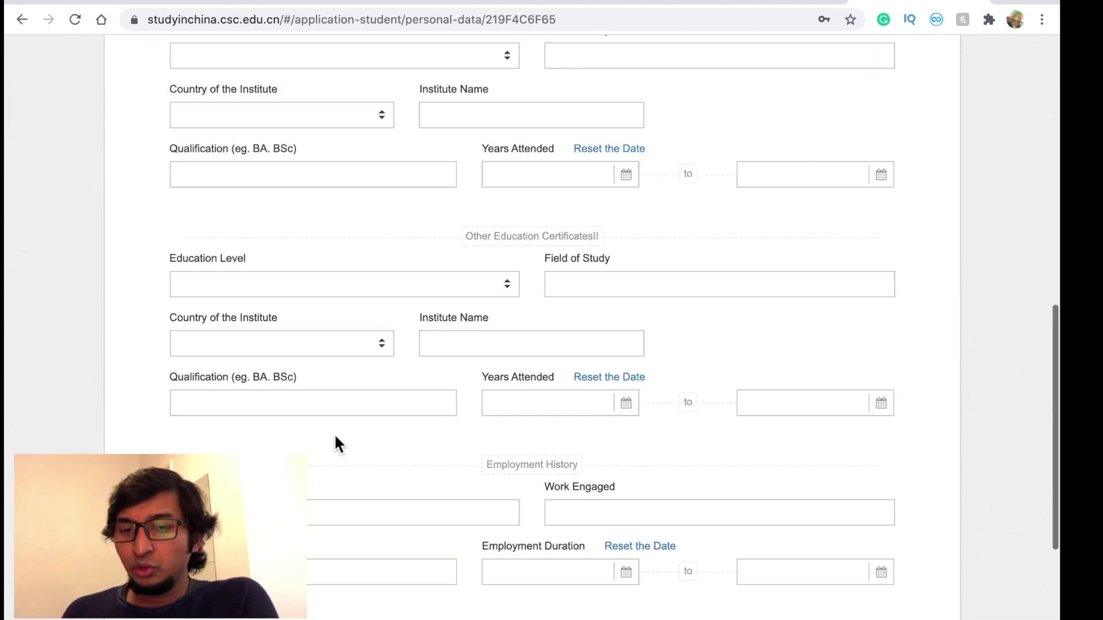
- Fill in the employment title and position, then verify and save Education and Employment History
scroll(333, 433, up, 6)
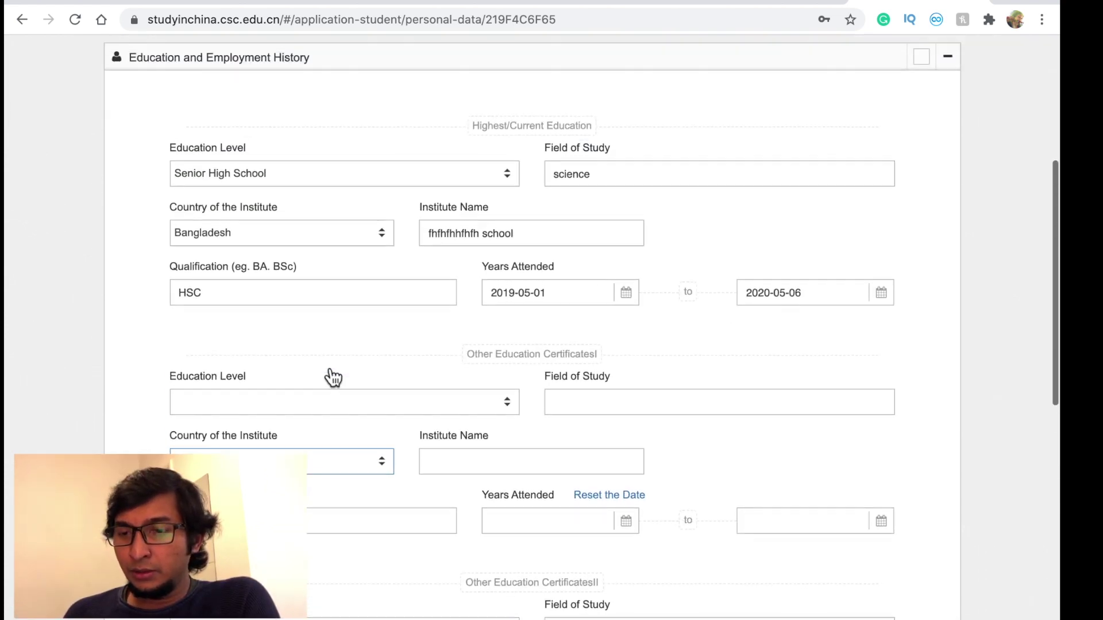
scroll(332, 377, up, 3)
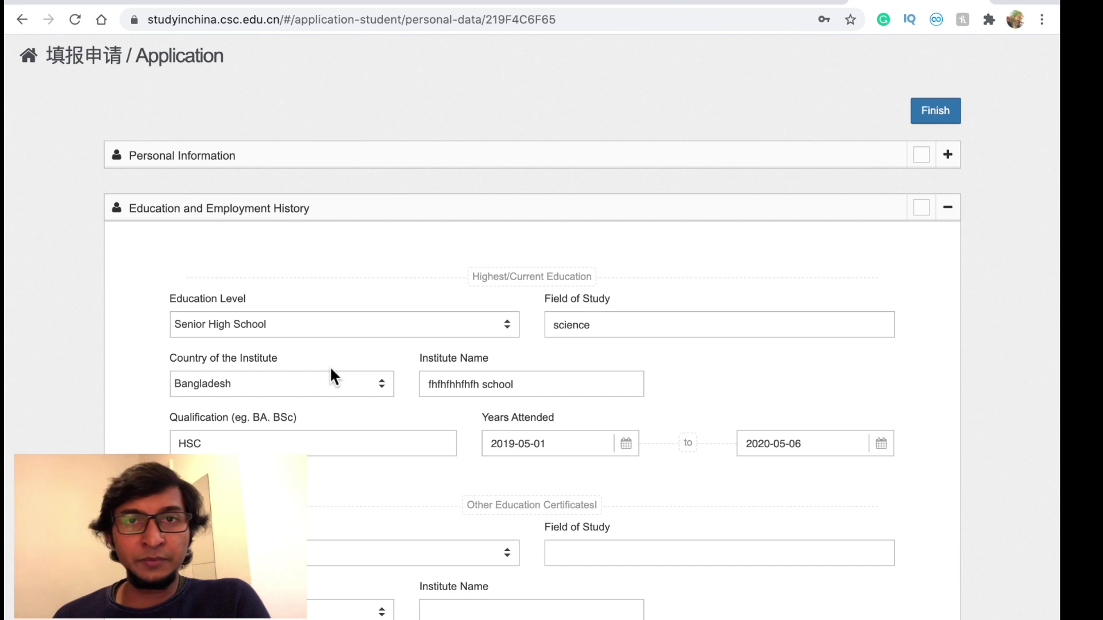
scroll(332, 377, down, 3)
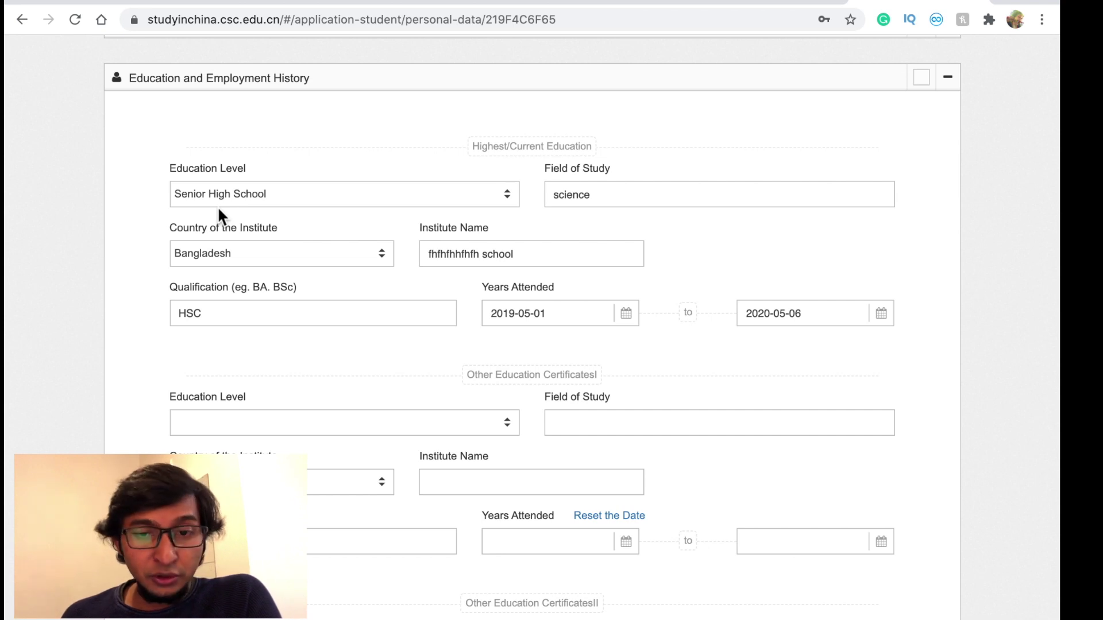
scroll(219, 211, down, 8)
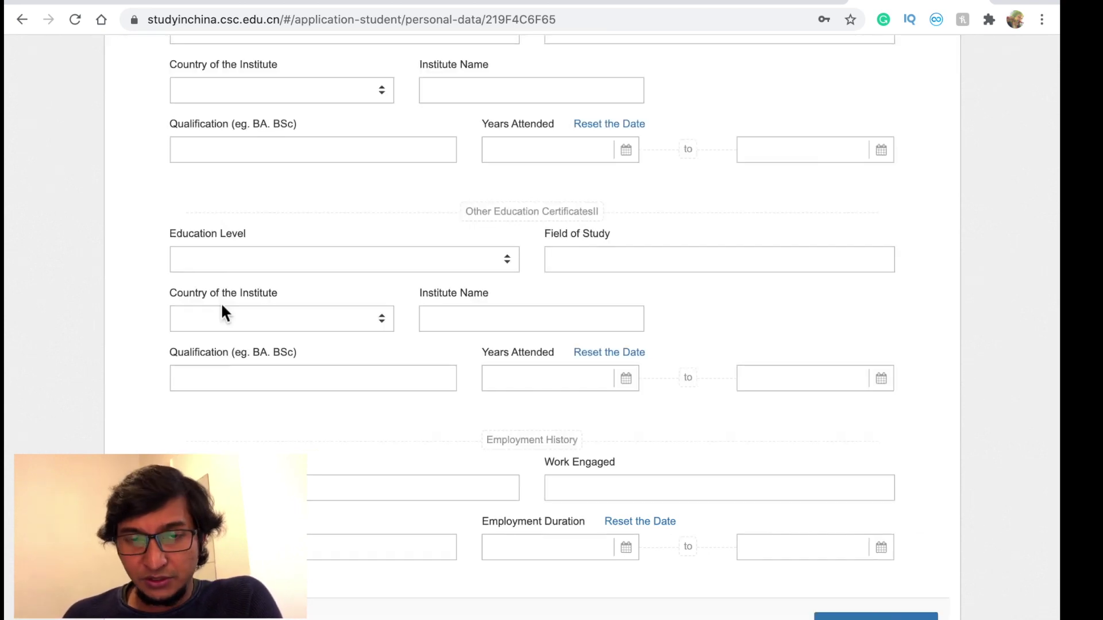
scroll(311, 221, down, 3)
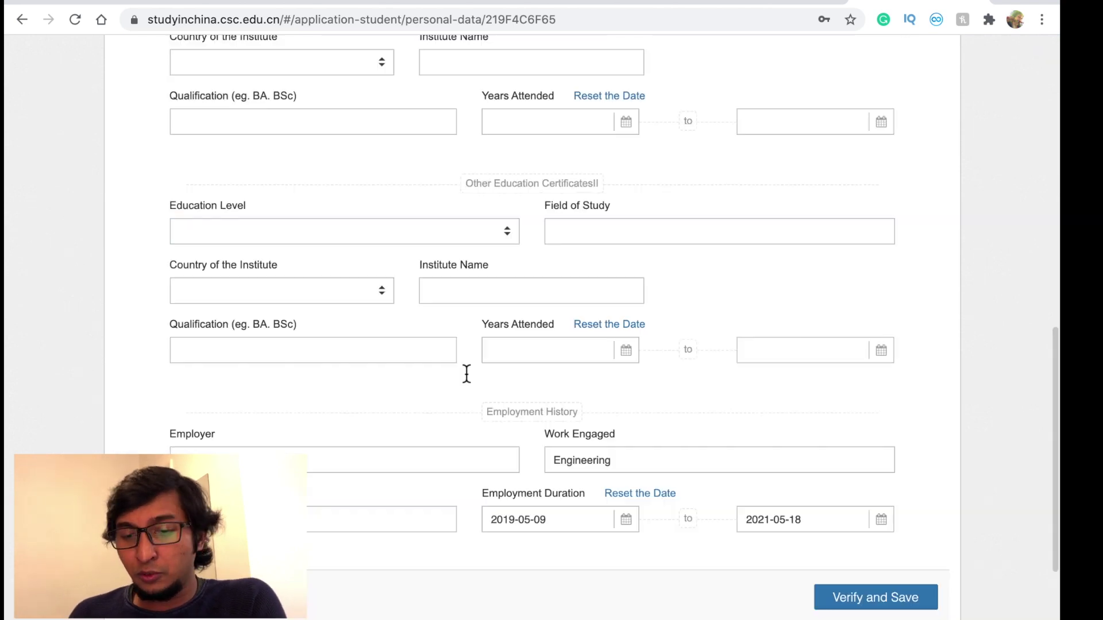
scroll(465, 375, down, 3)
click(412, 382)
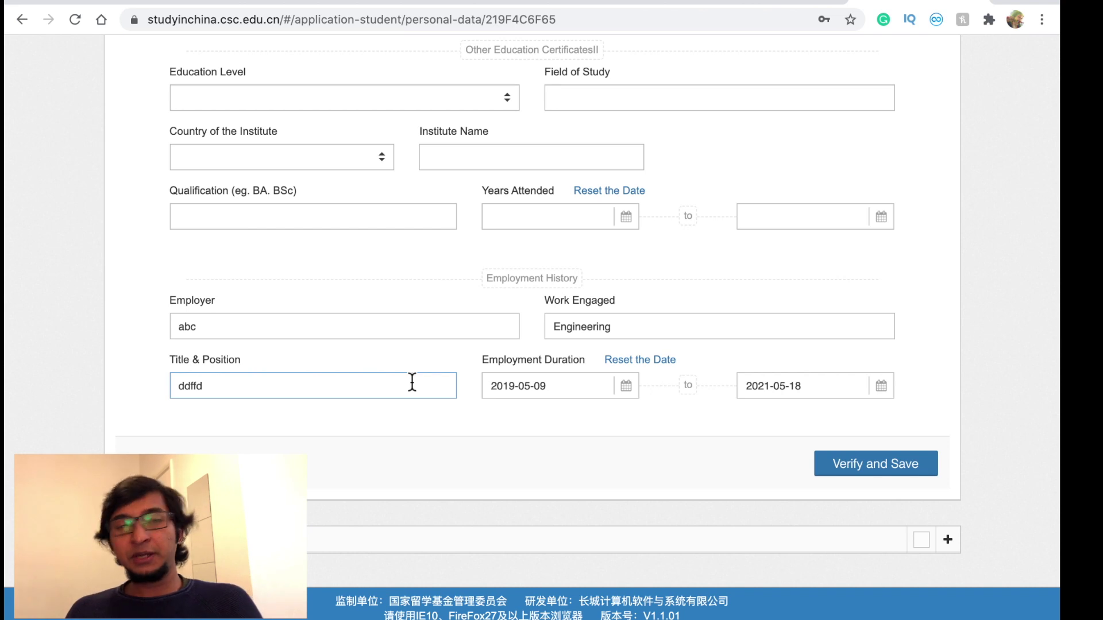
click(876, 464)
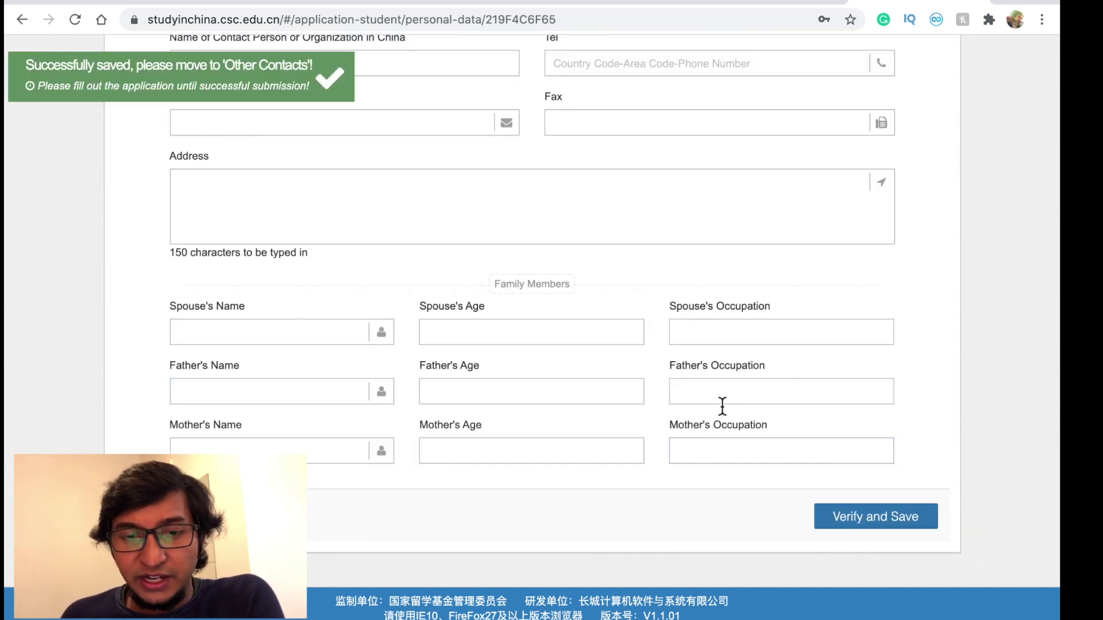
- Start on the Other Contacts address field and review the page from the top
click(418, 181)
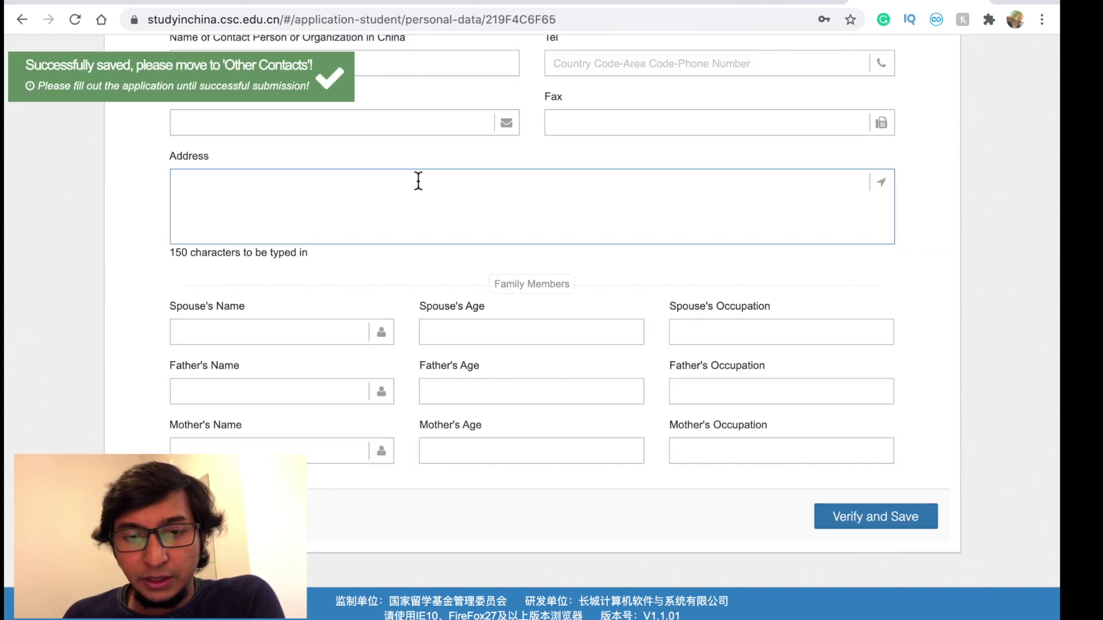
scroll(418, 181, up, 6)
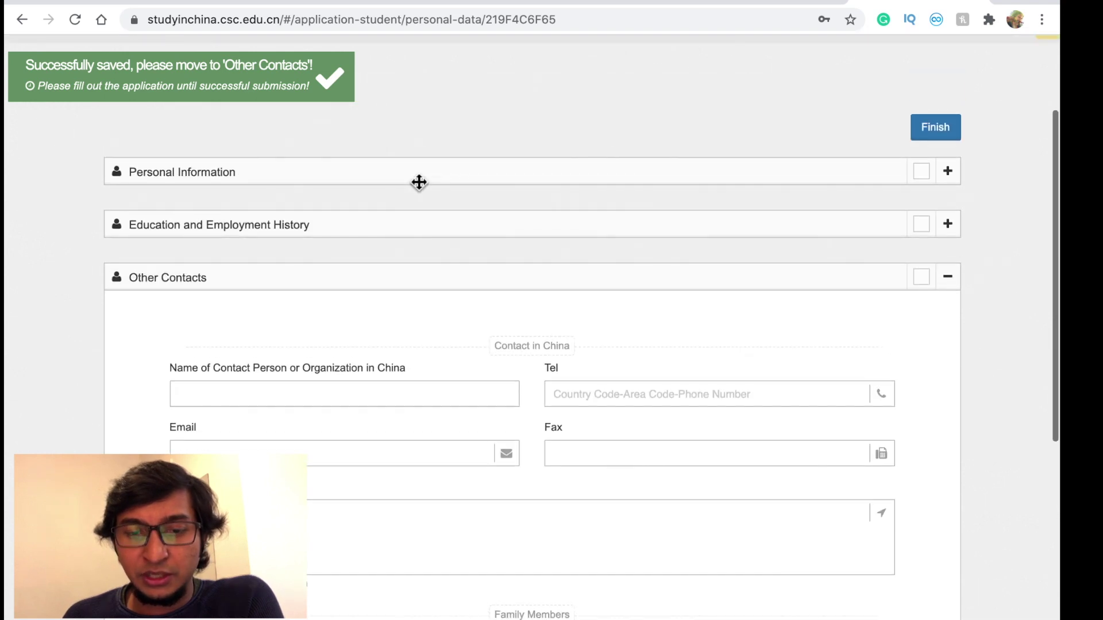
scroll(419, 182, up, 2)
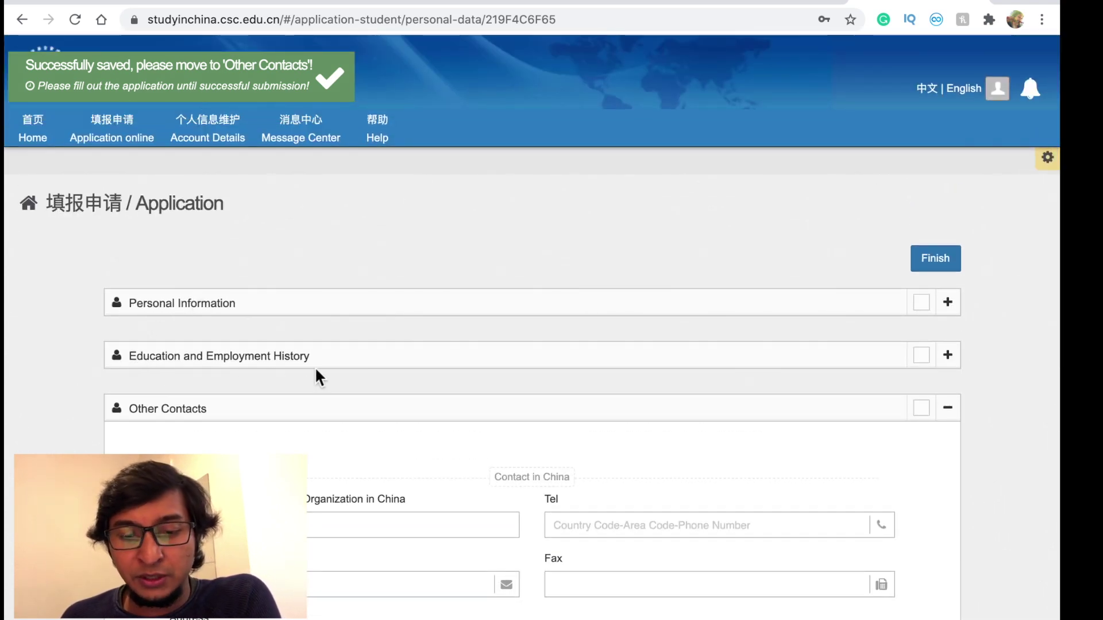
scroll(298, 387, down, 1)
scroll(295, 381, up, 1)
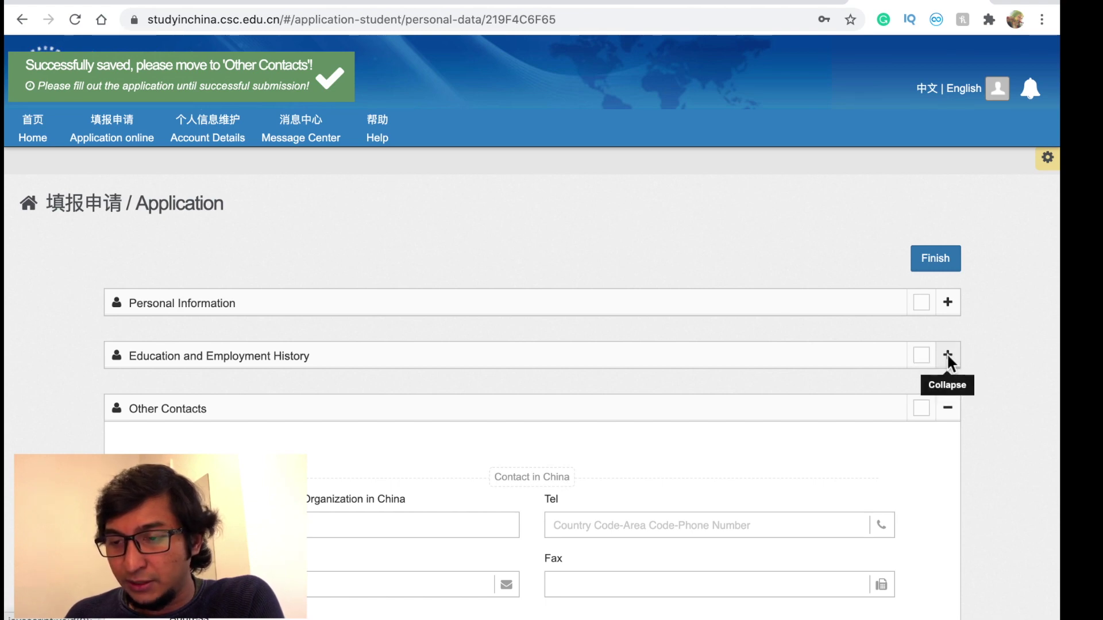
- Change Work Engaged to Engineering from the suggestions and re-save Education and Employment History
click(946, 355)
scroll(626, 446, down, 6)
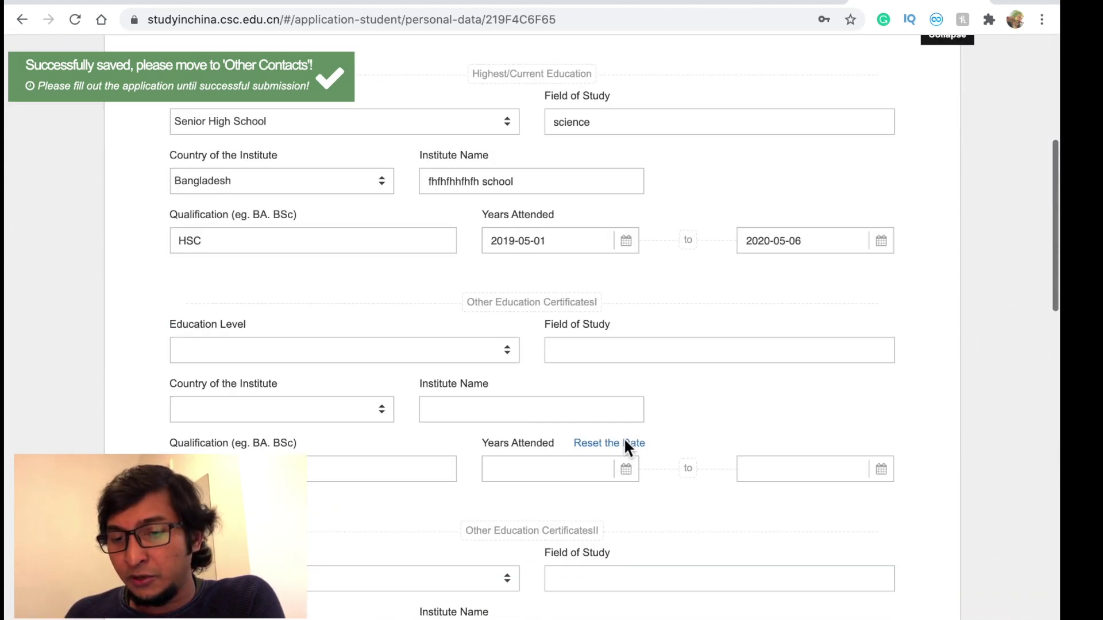
scroll(626, 445, down, 5)
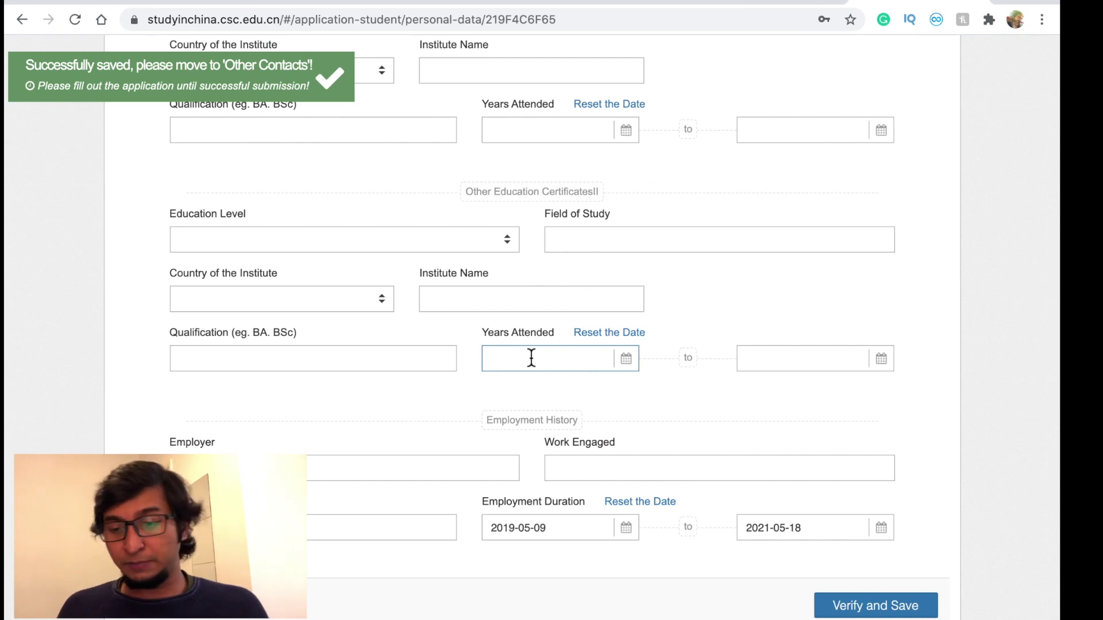
click(616, 463)
text(sdf)
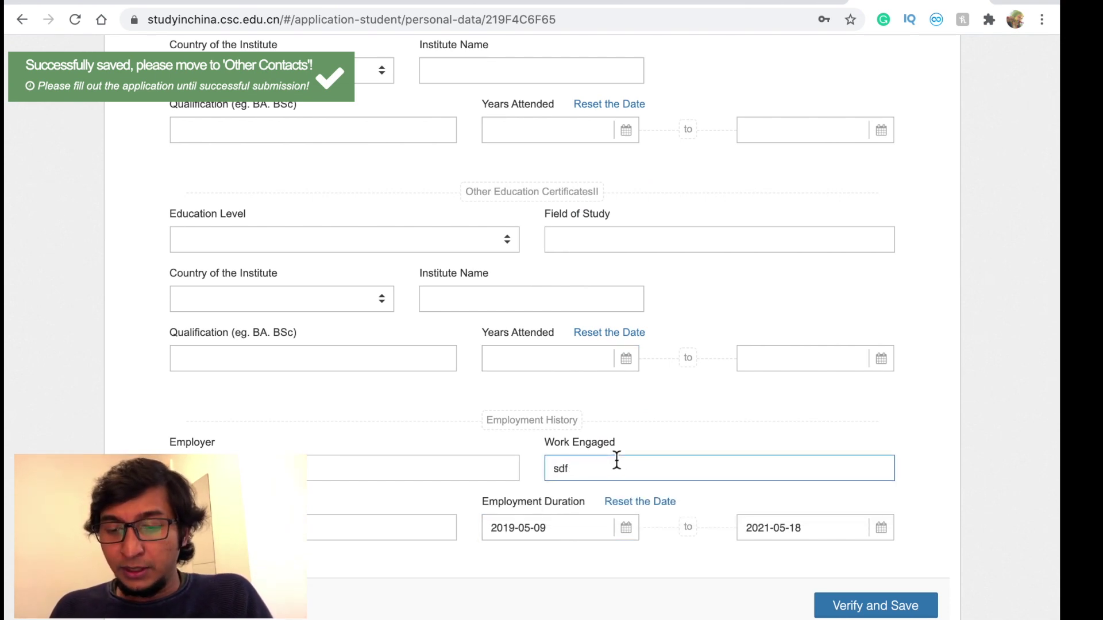
text(e)
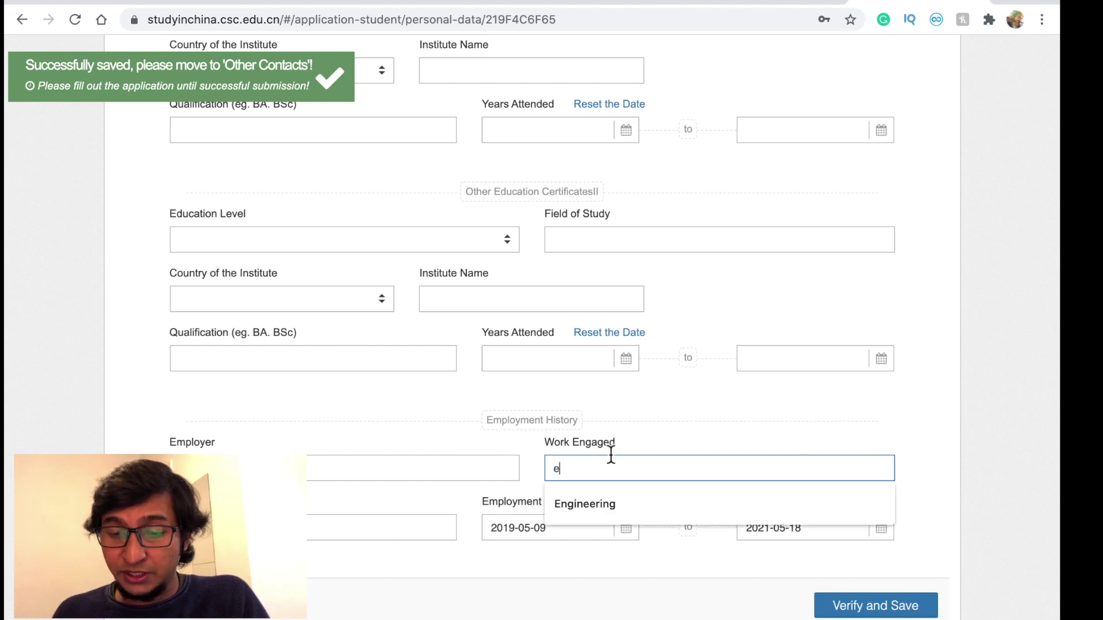
click(586, 493)
scroll(644, 547, down, 2)
scroll(644, 547, down, 1)
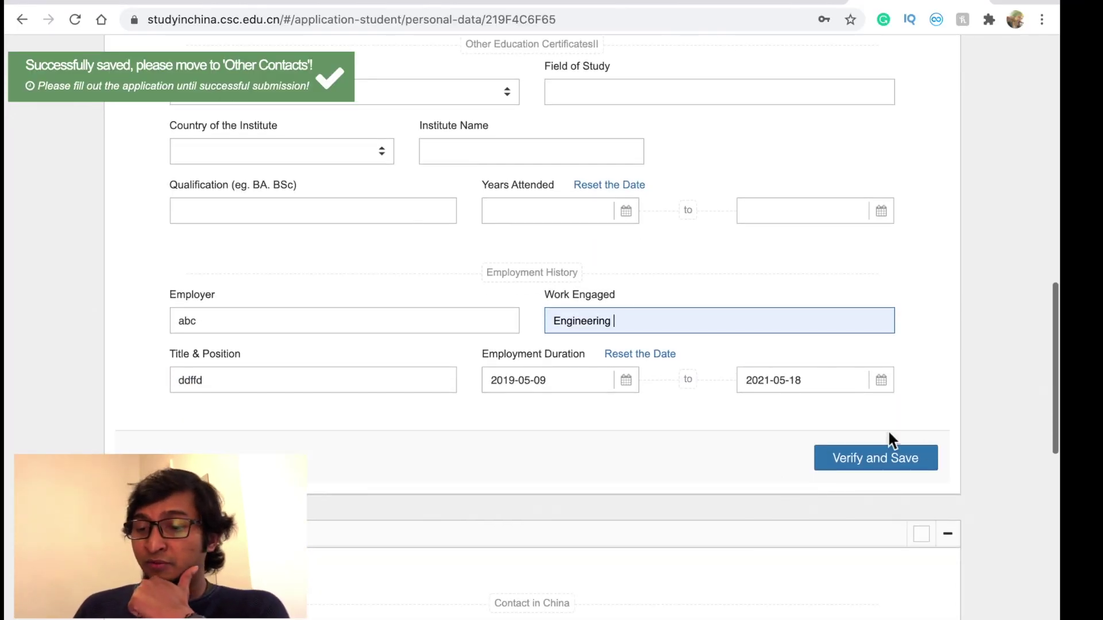
click(888, 470)
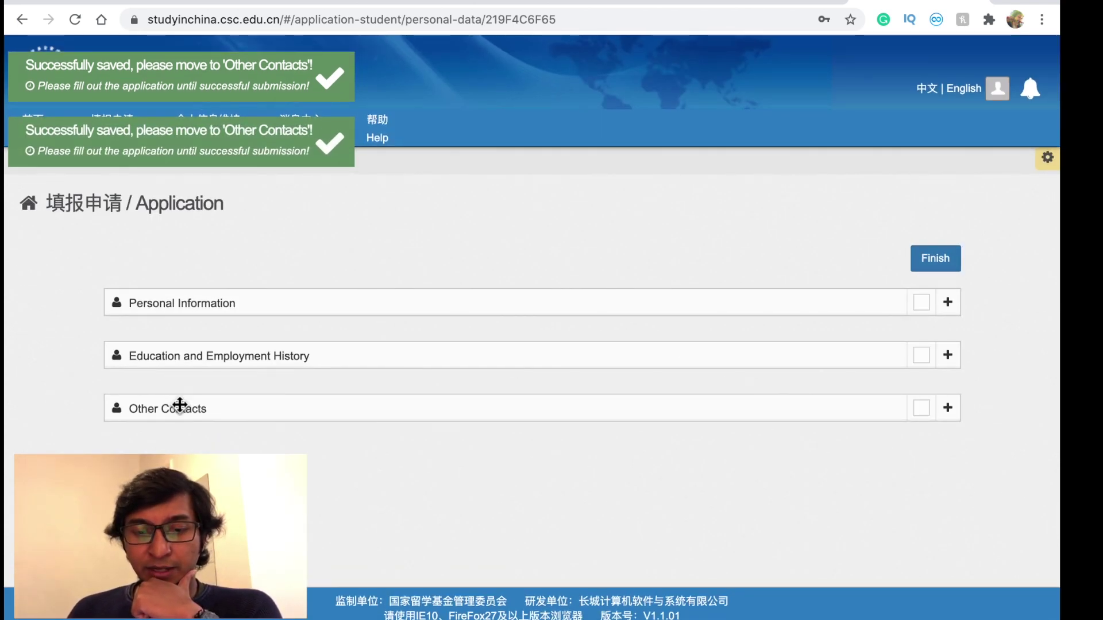
- Expand Other Contacts, fill in the contact person, verify and save, and dismiss the notice
click(416, 401)
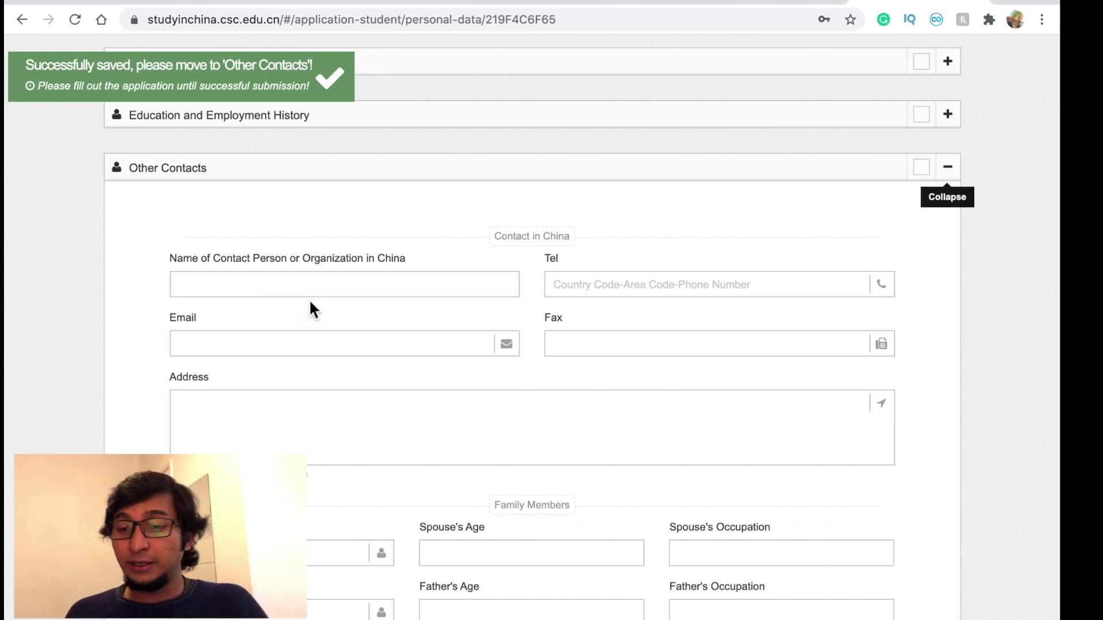
click(287, 286)
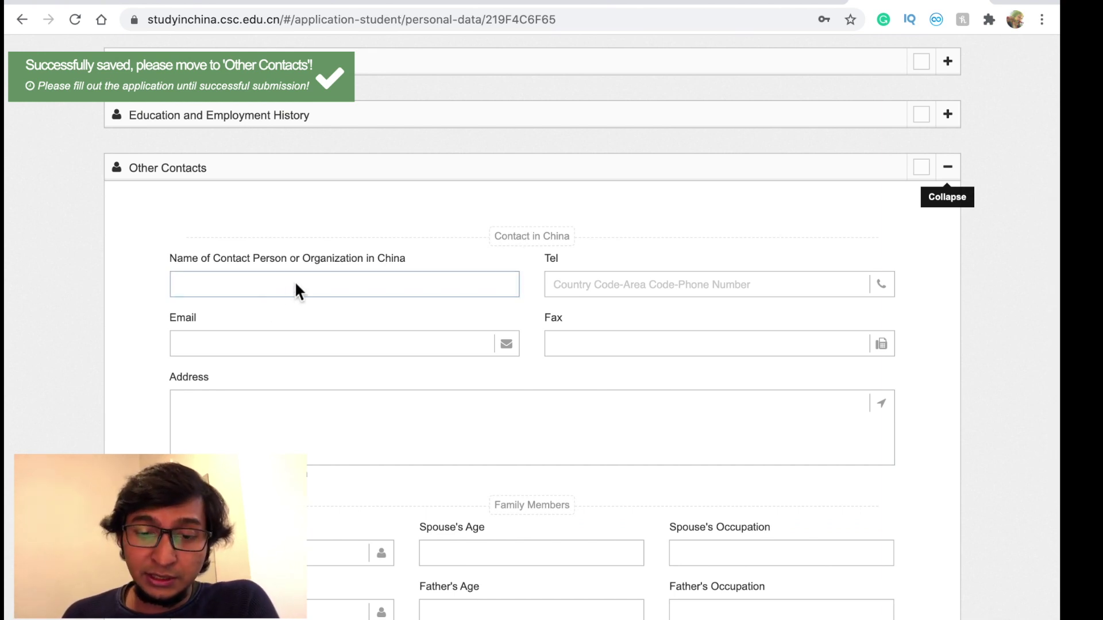
scroll(446, 293, down, 3)
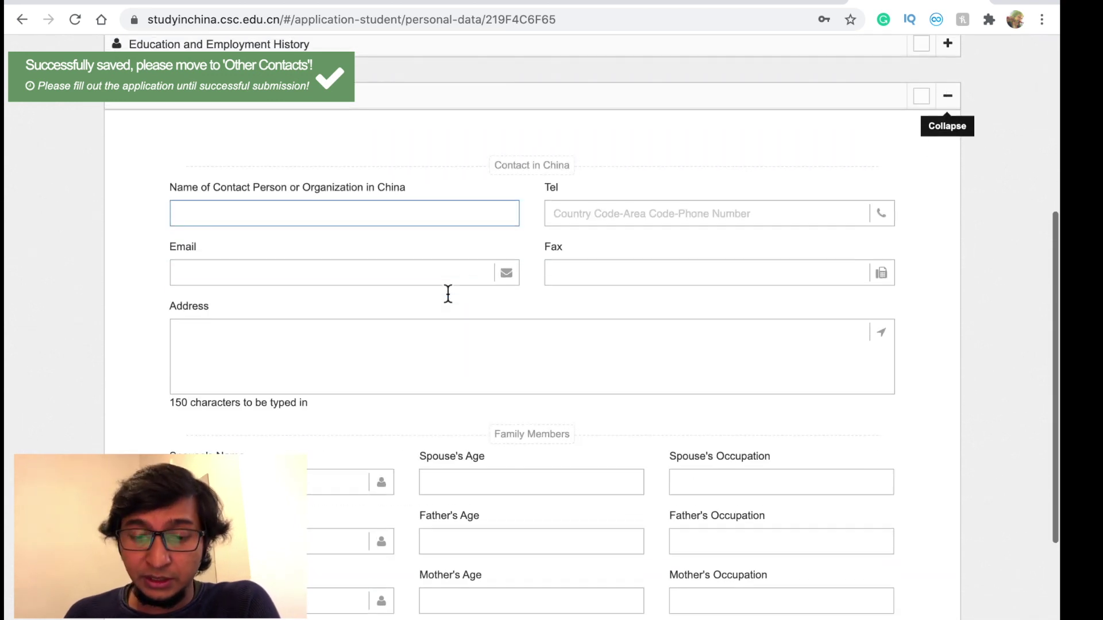
scroll(412, 359, down, 1)
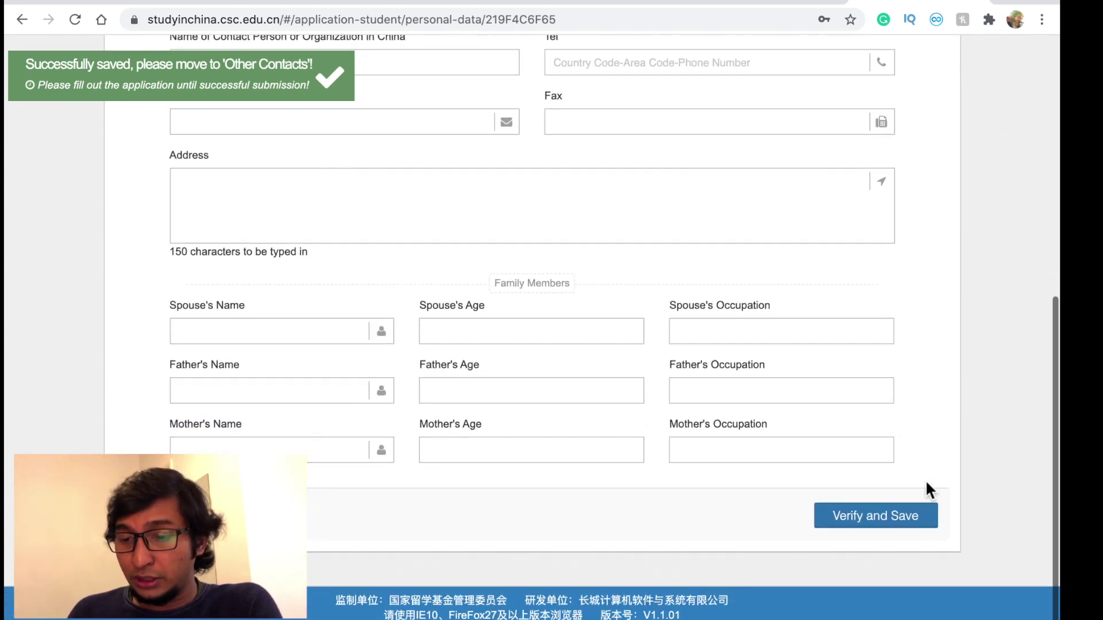
click(861, 515)
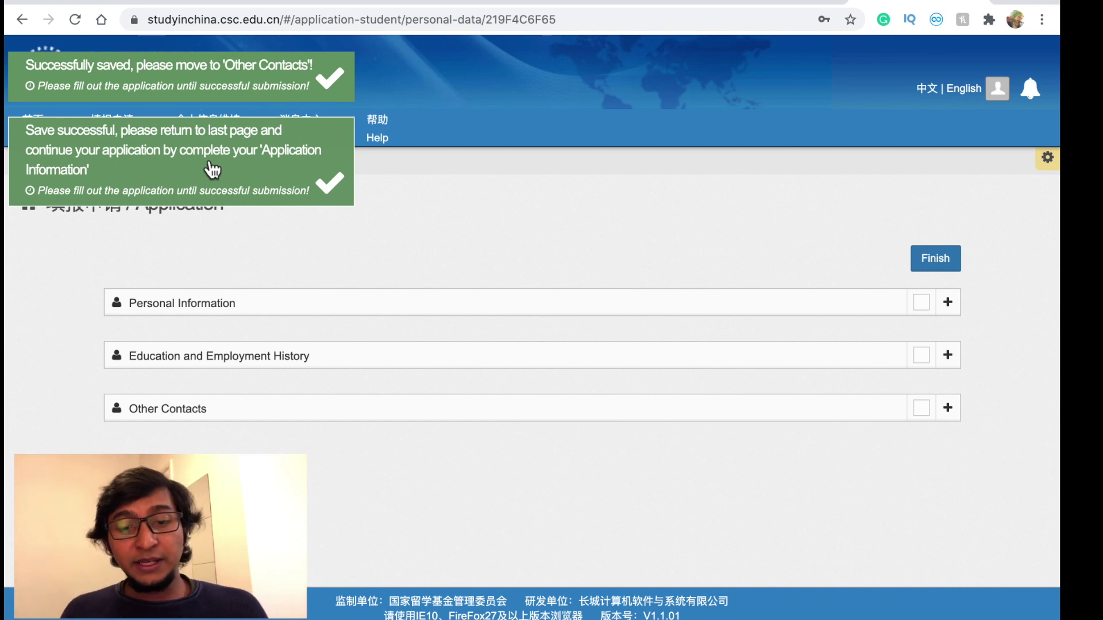
click(516, 232)
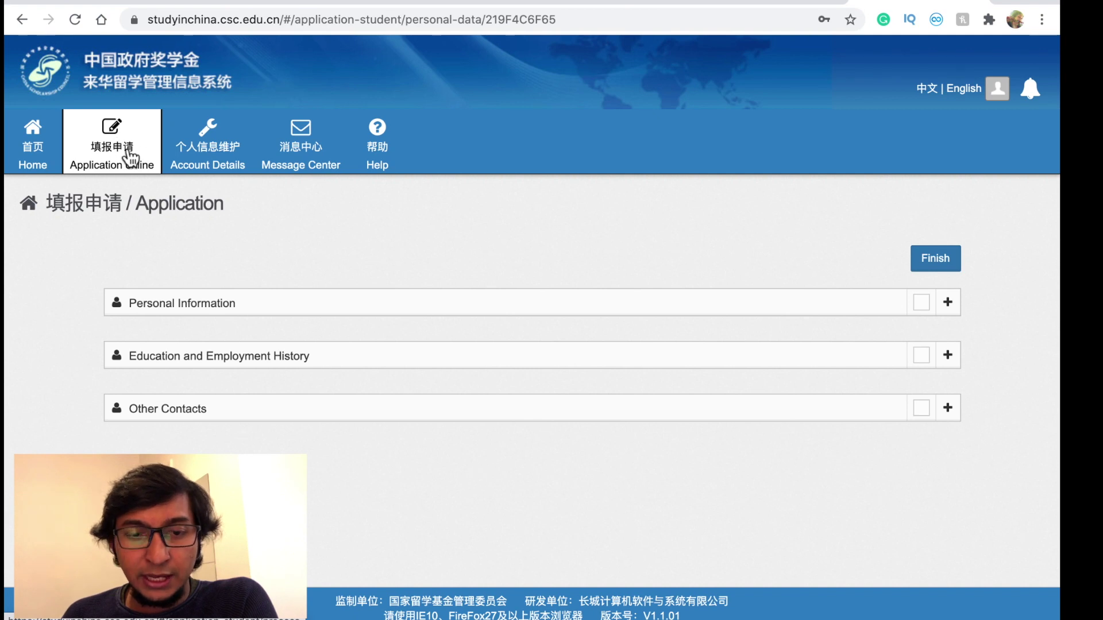
- Return to Application online to see status Unsubmitted and the Type A, B and C options
click(125, 151)
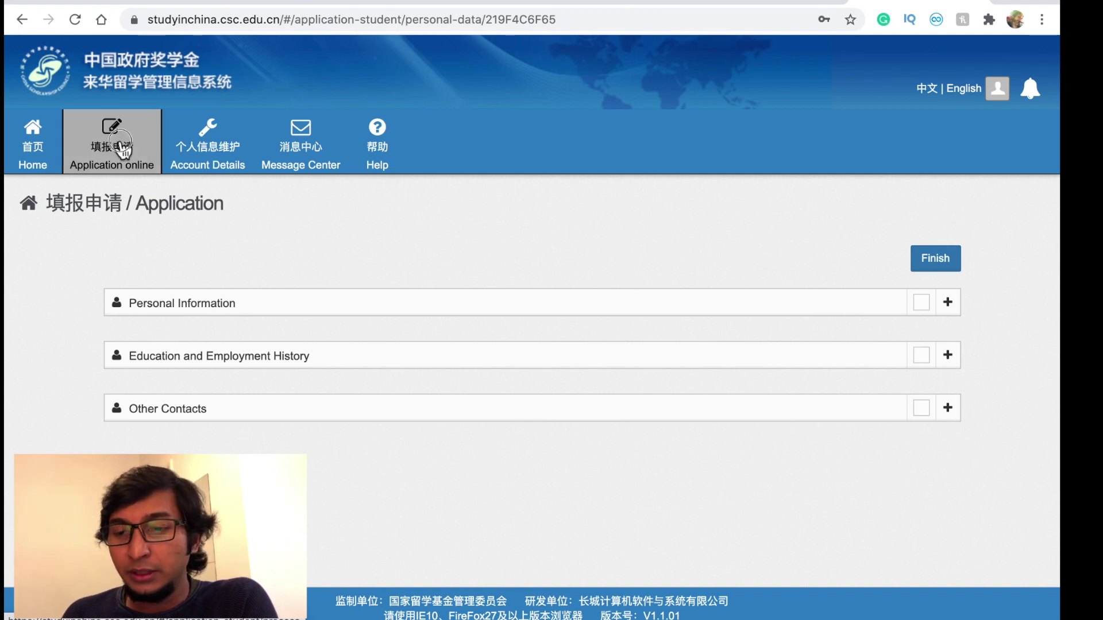
scroll(485, 315, down, 1)
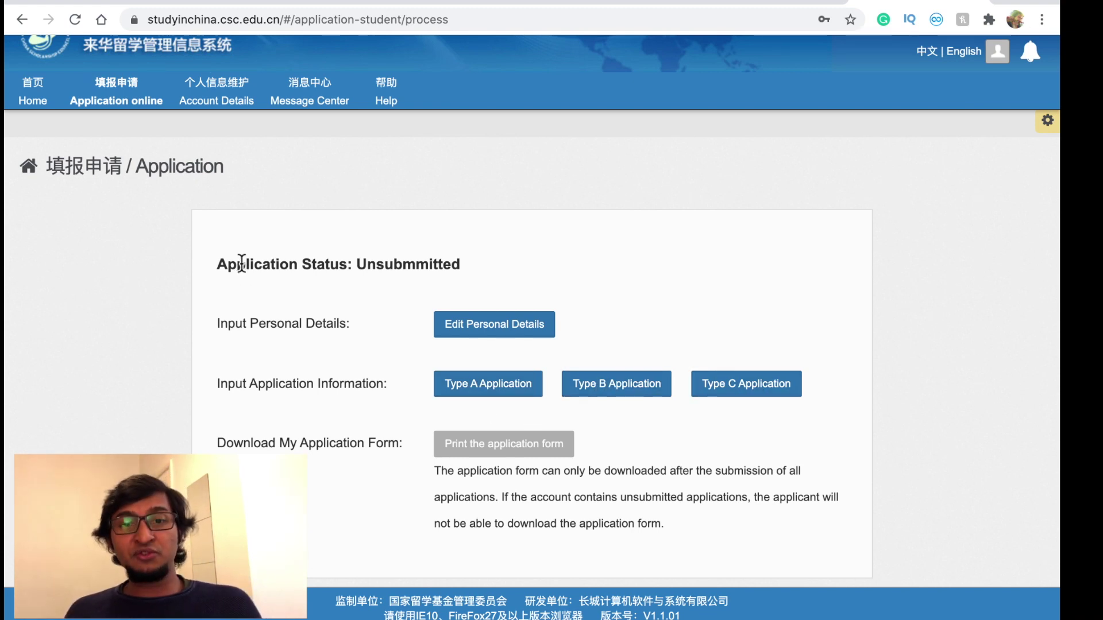
- Review the Type A program category and Chinese Embassy agency instructions, then reopen the Application status page
click(40, 118)
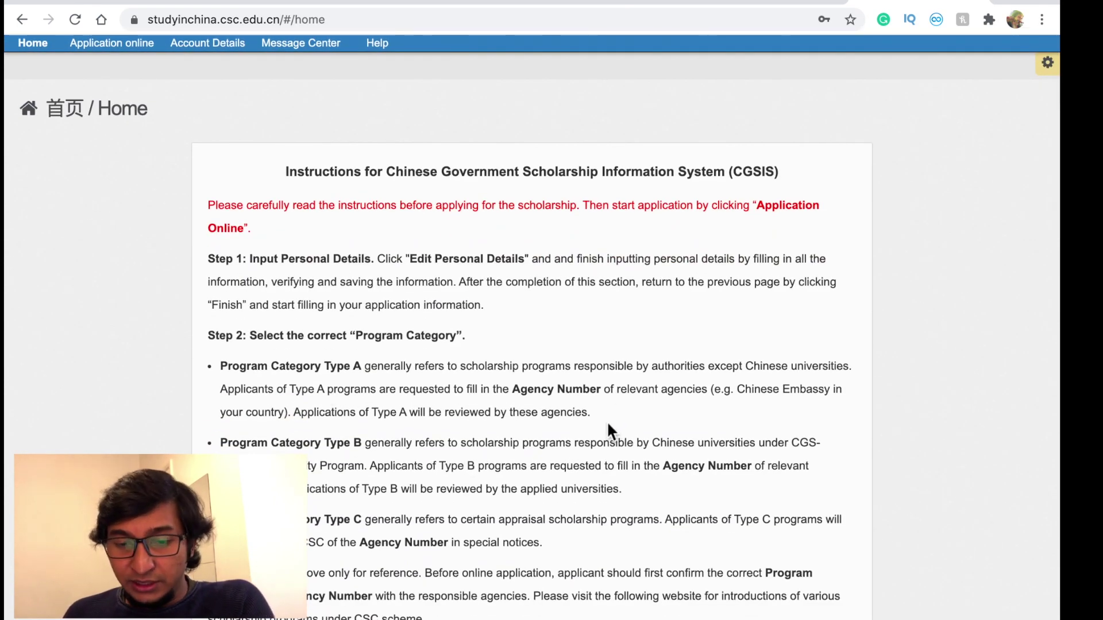
drag(595, 415, 223, 365)
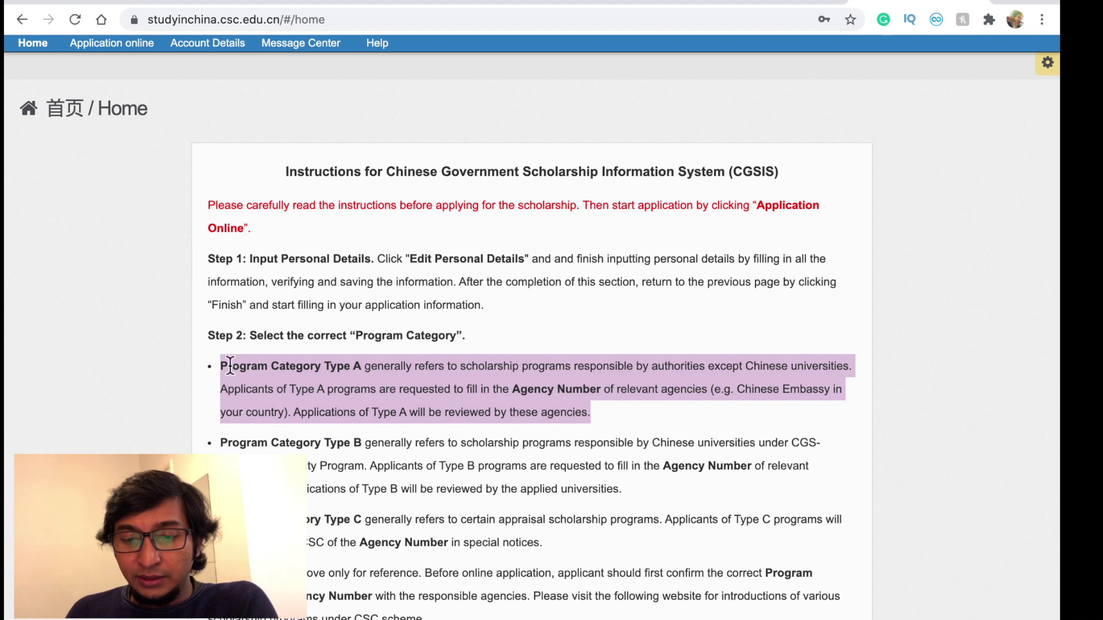
click(766, 384)
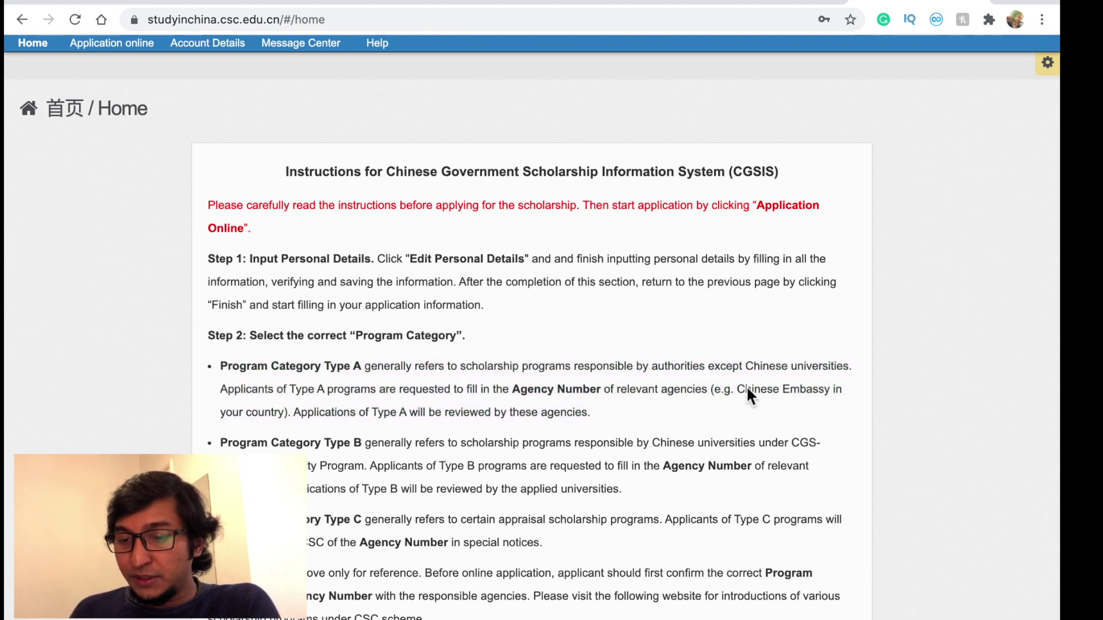
drag(739, 393, 283, 416)
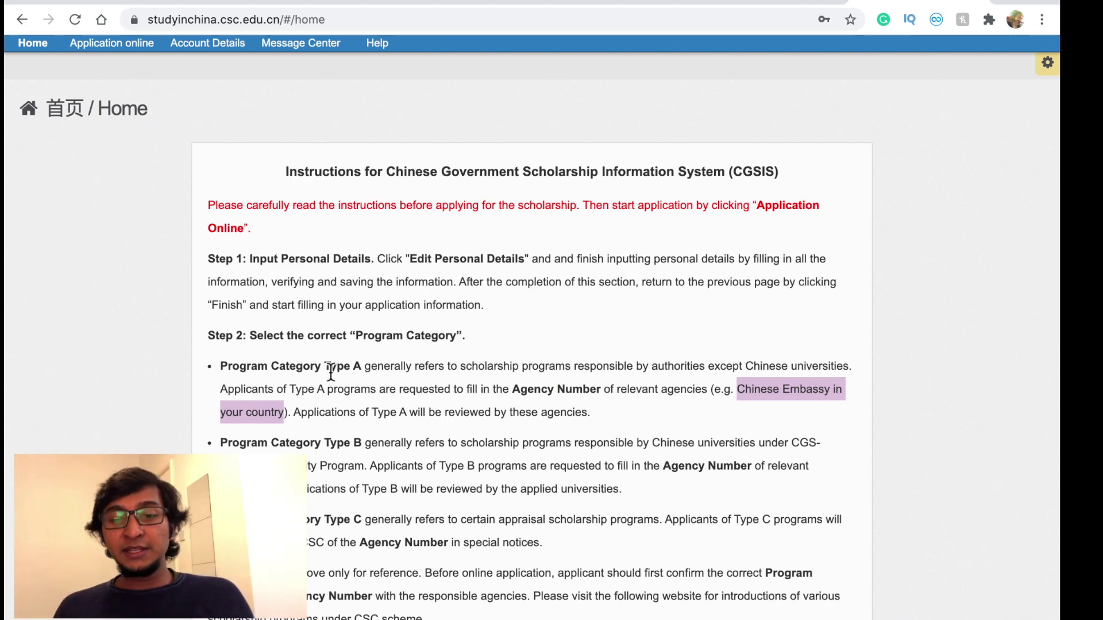
click(112, 43)
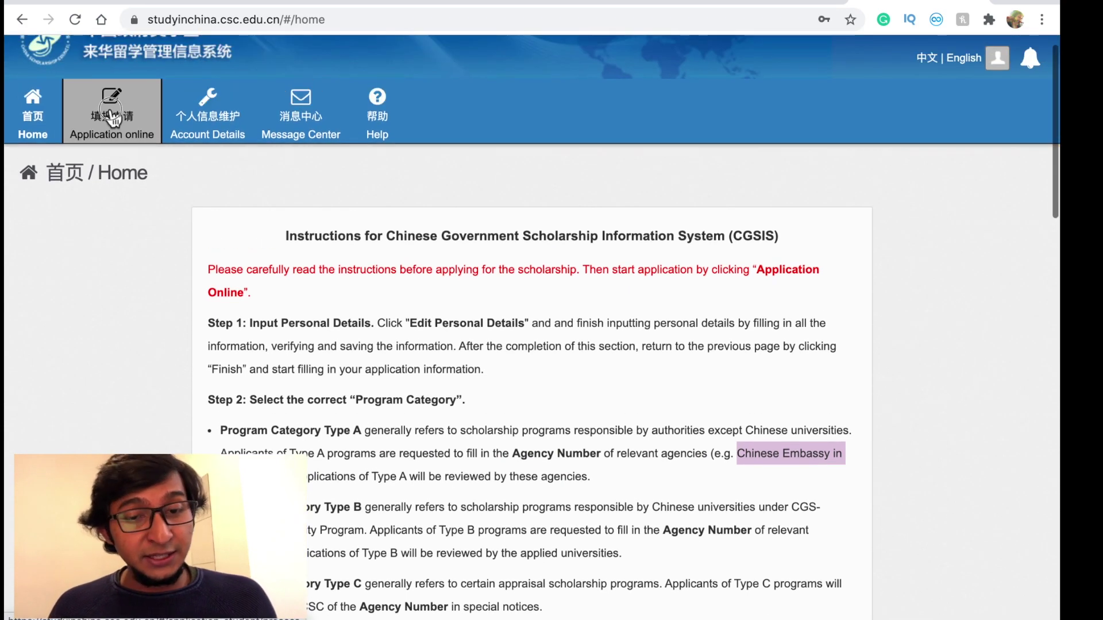
scroll(406, 321, down, 1)
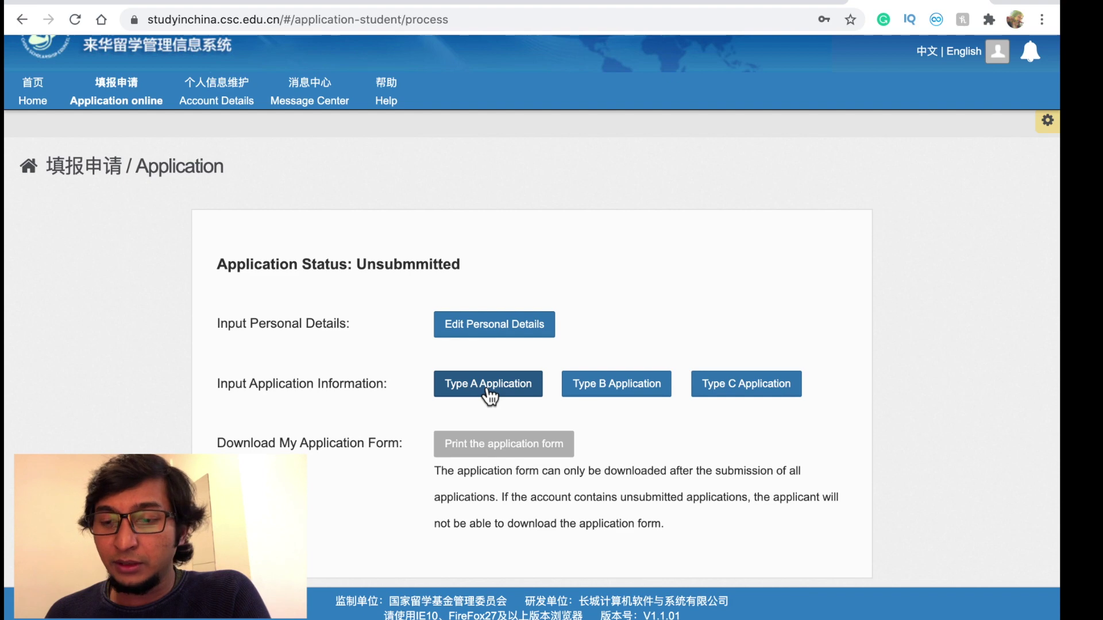
- Start a Type A application and set Agency No. 0501 (Embassy of P.R. China in Bengal)
click(487, 391)
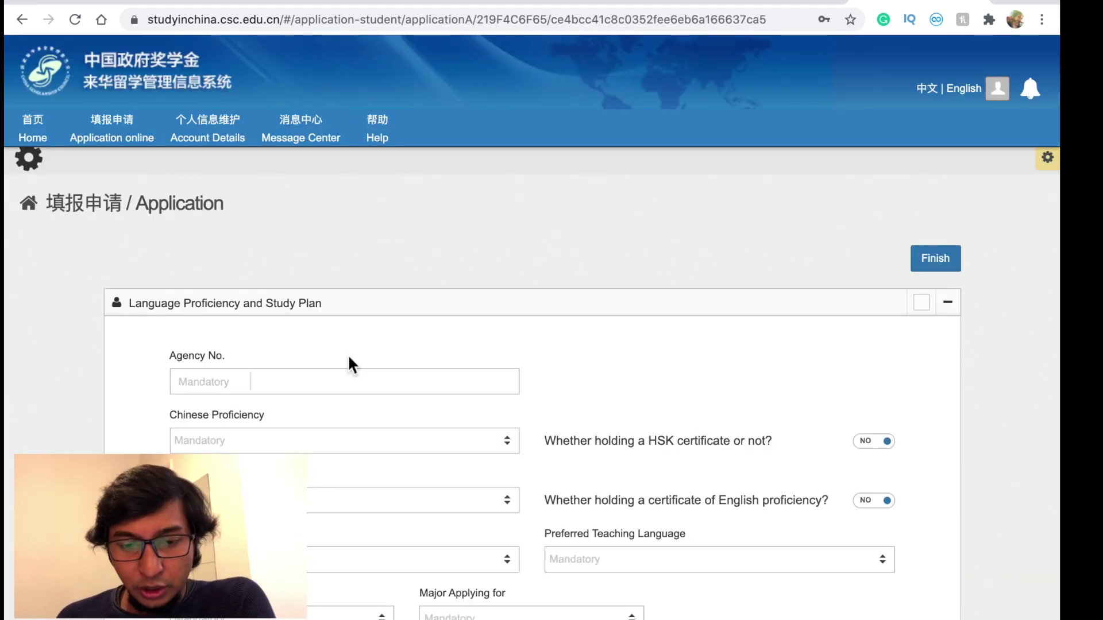
scroll(349, 363, down, 2)
scroll(349, 363, up, 1)
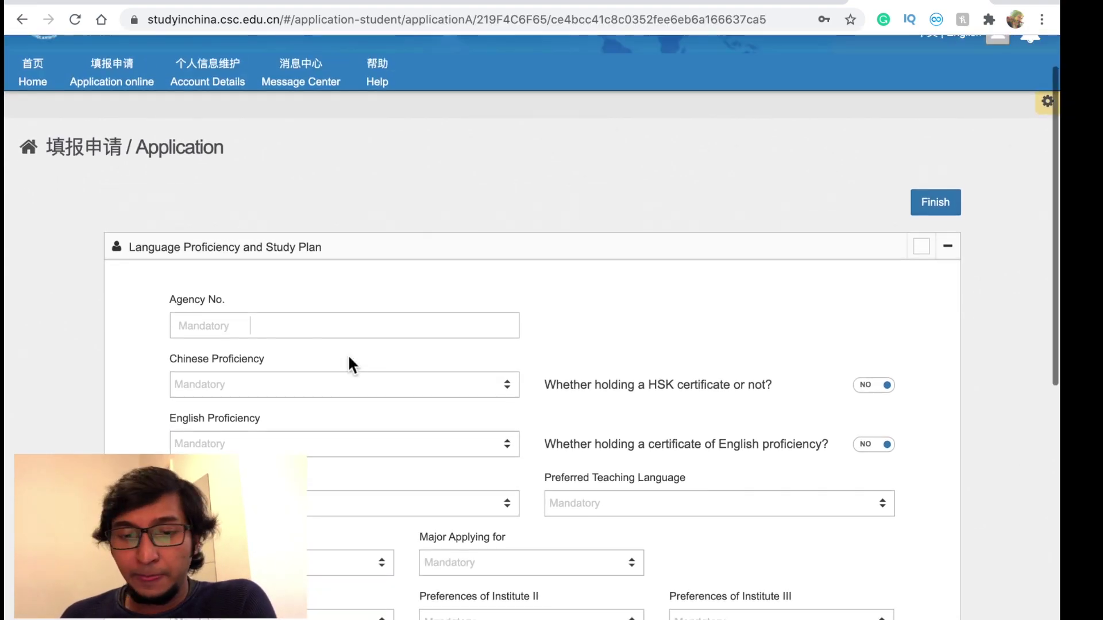
scroll(436, 267, down, 2)
scroll(435, 268, up, 4)
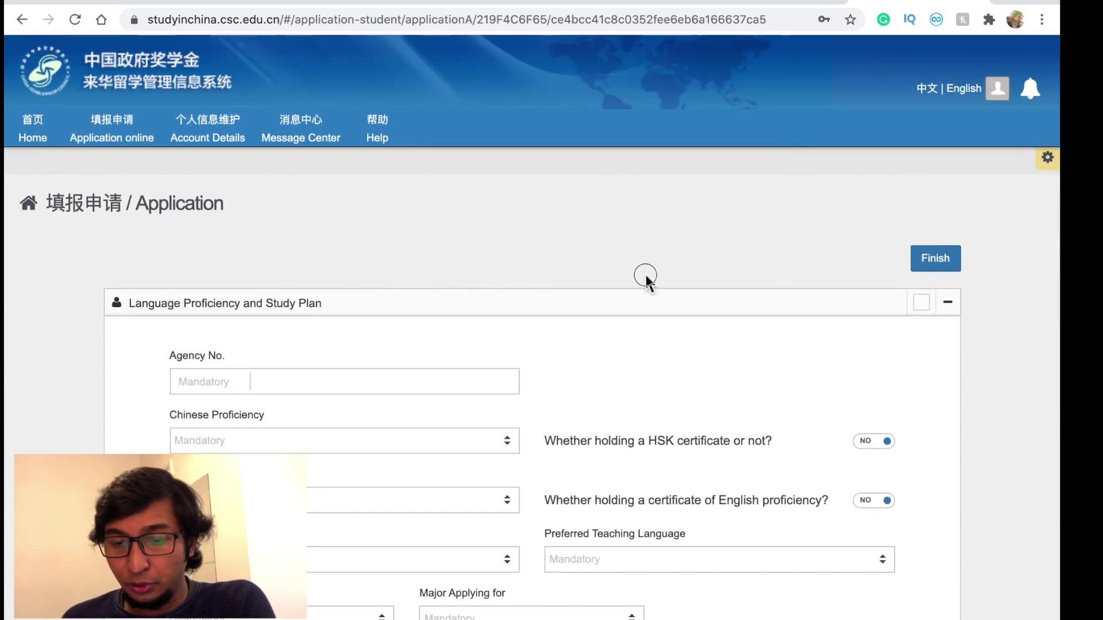
scroll(474, 477, down, 4)
click(260, 169)
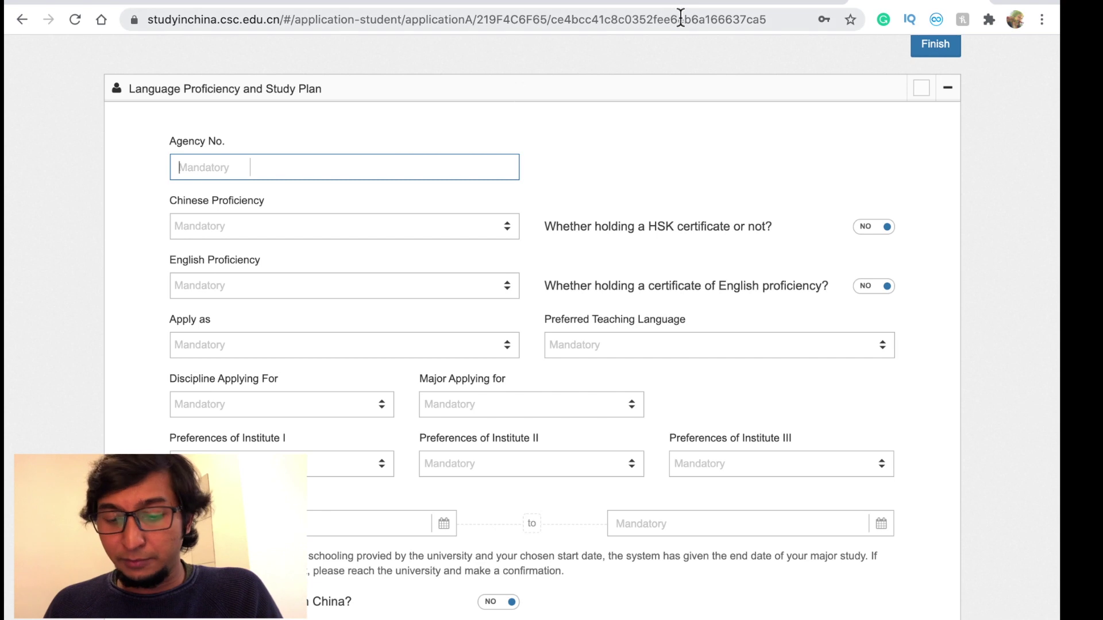
text(05)
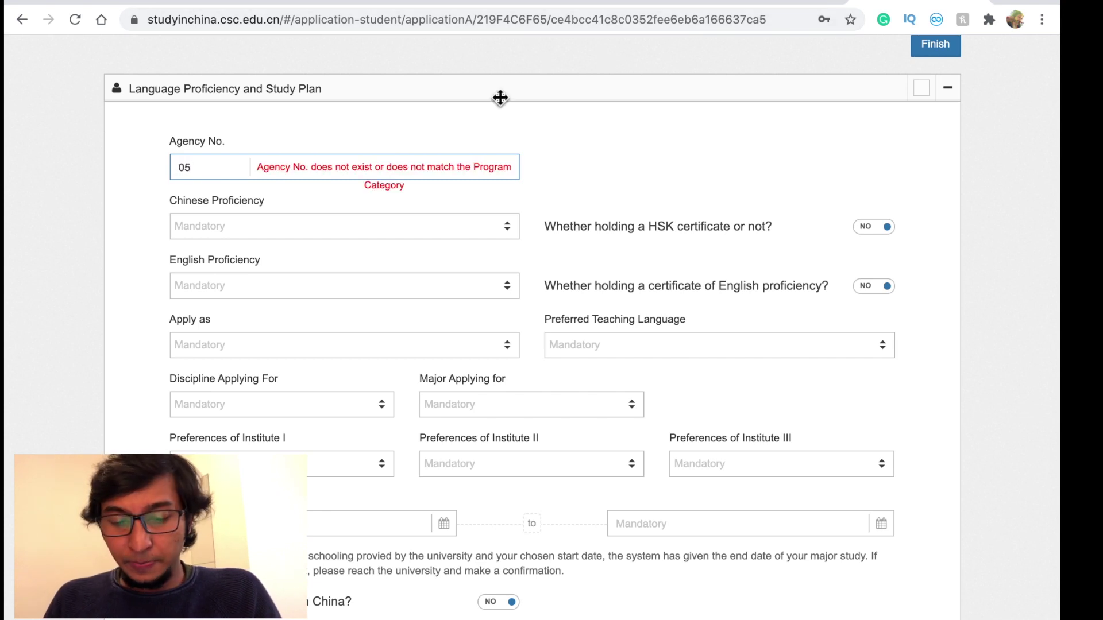
text(1)
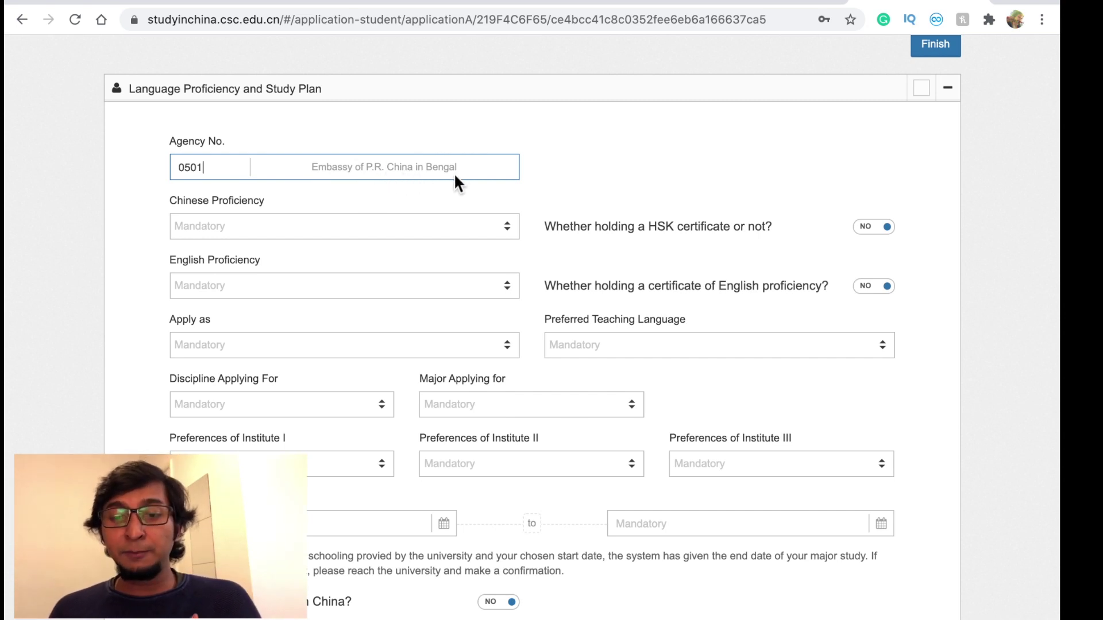
click(396, 121)
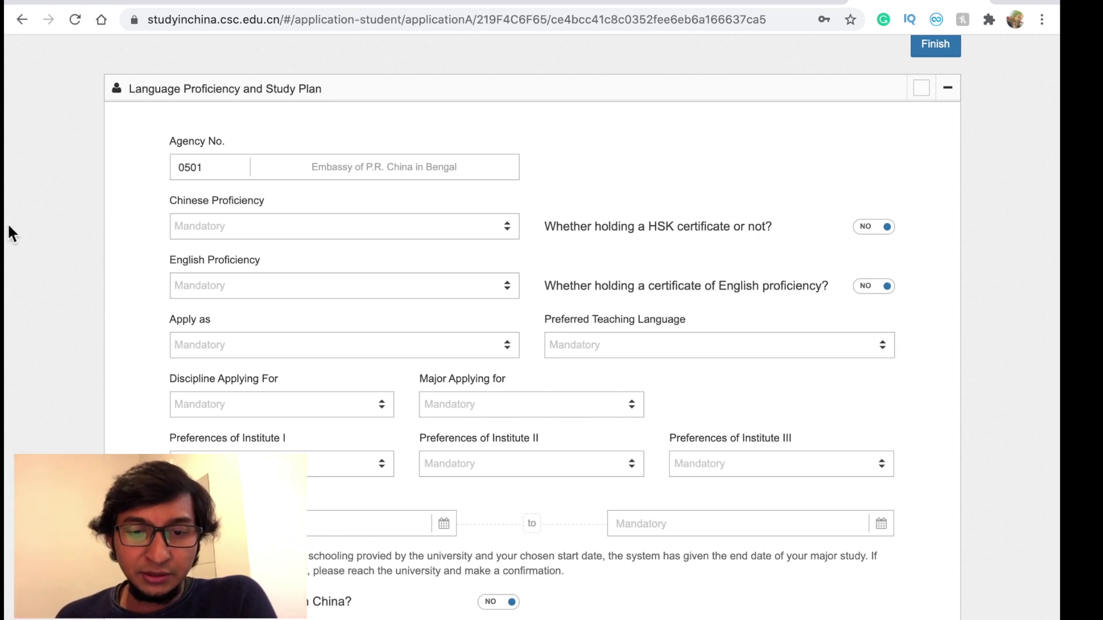
- Bring up the 244.pdf scholarship circular from the shed.gov.bd tab
click(190, 176)
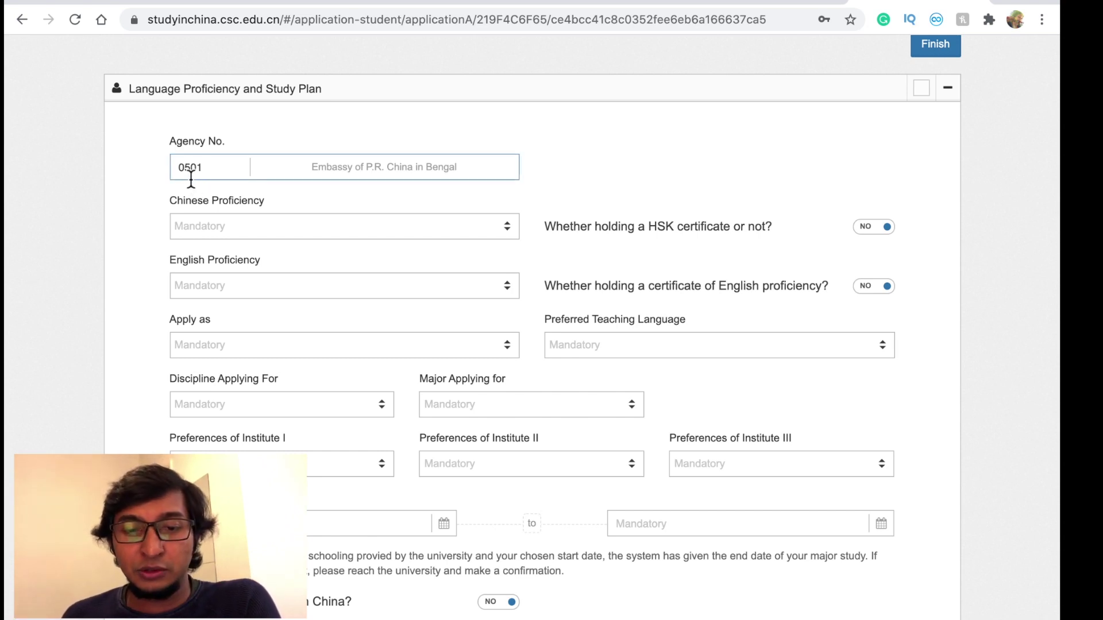
click(503, 4)
scroll(474, 235, down, 7)
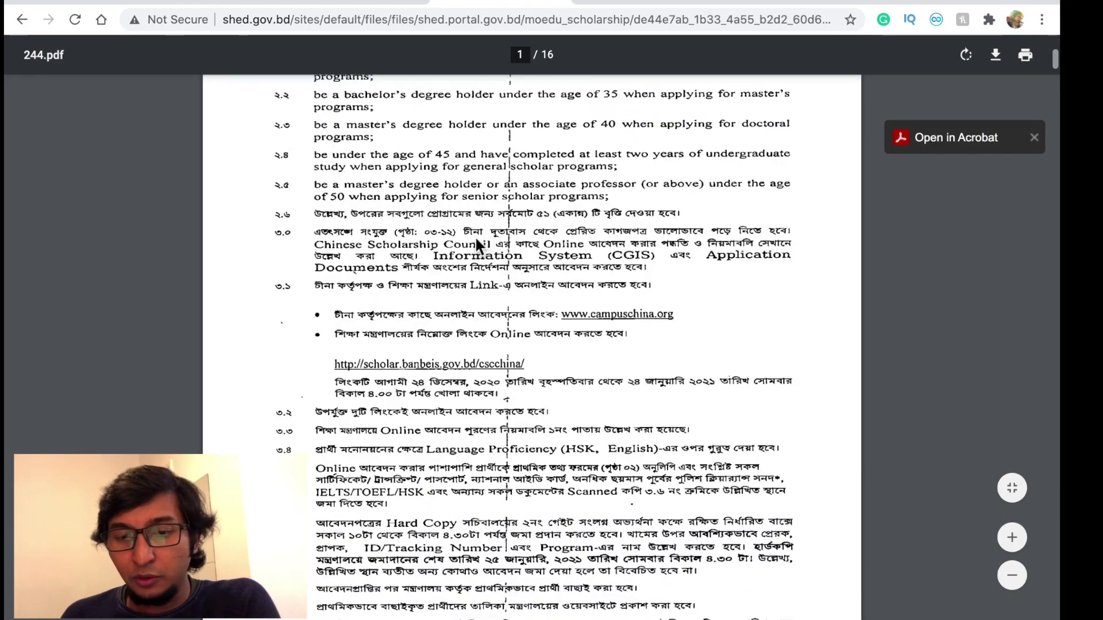
- Scroll the 244.pdf circular down to its English CSC application steps
scroll(474, 237, down, 20)
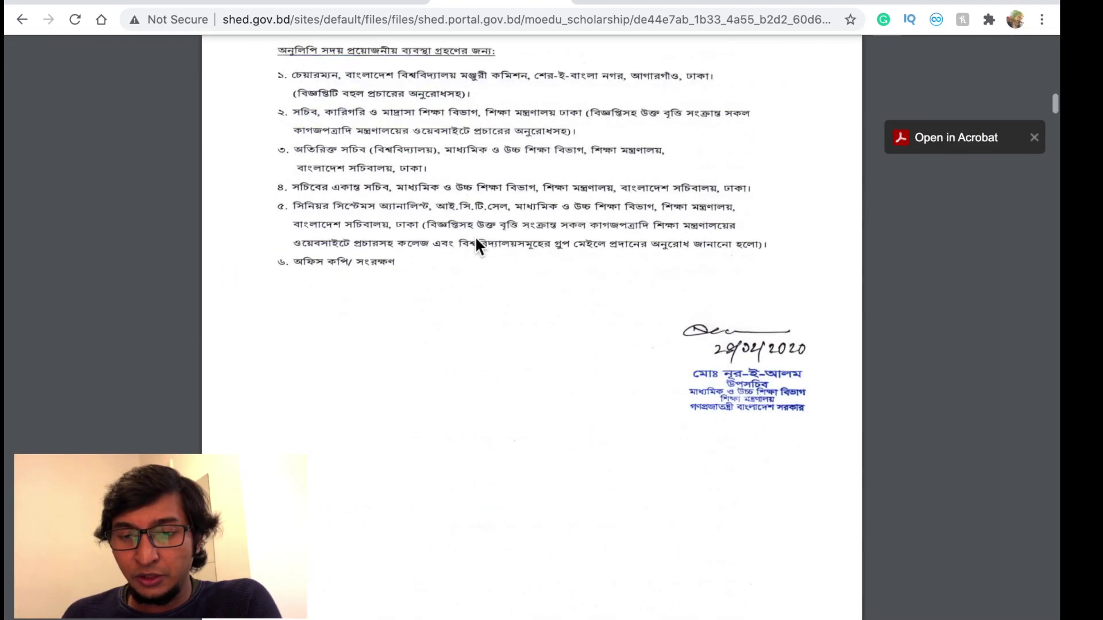
scroll(476, 240, down, 20)
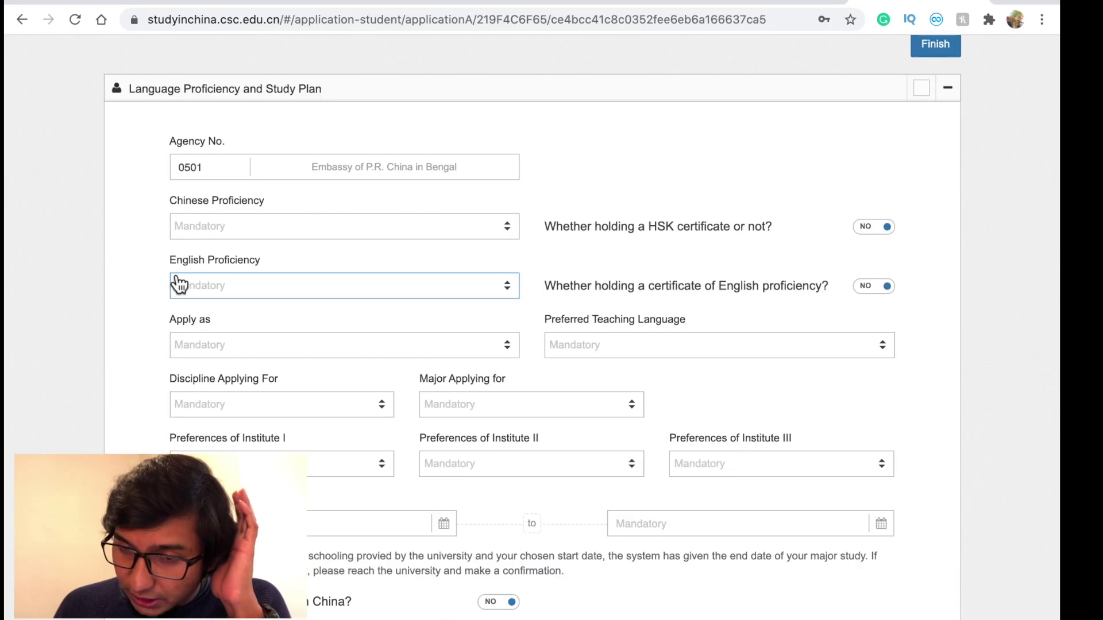
- Set Chinese Proficiency to None and English Proficiency to Excellent
scroll(179, 284, down, 1)
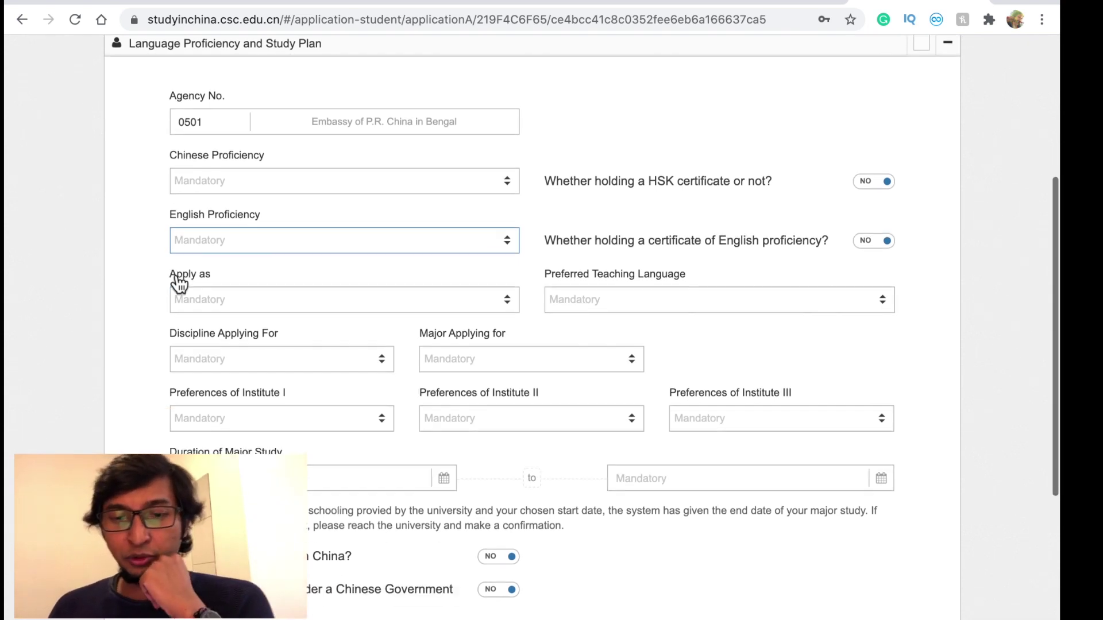
click(348, 178)
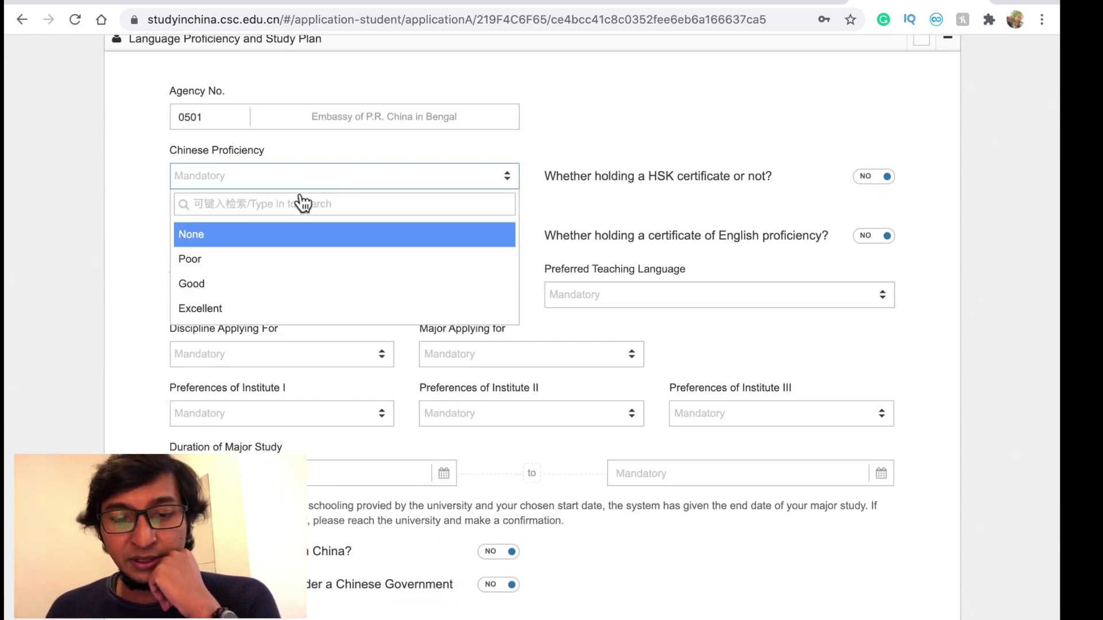
click(234, 241)
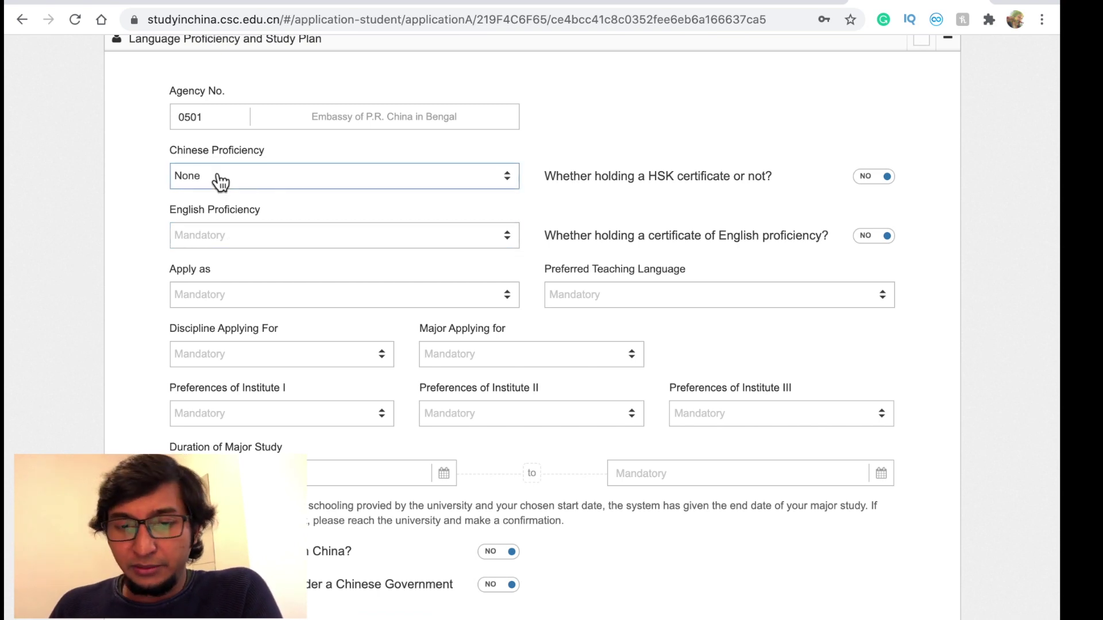
scroll(220, 182, down, 1)
click(222, 208)
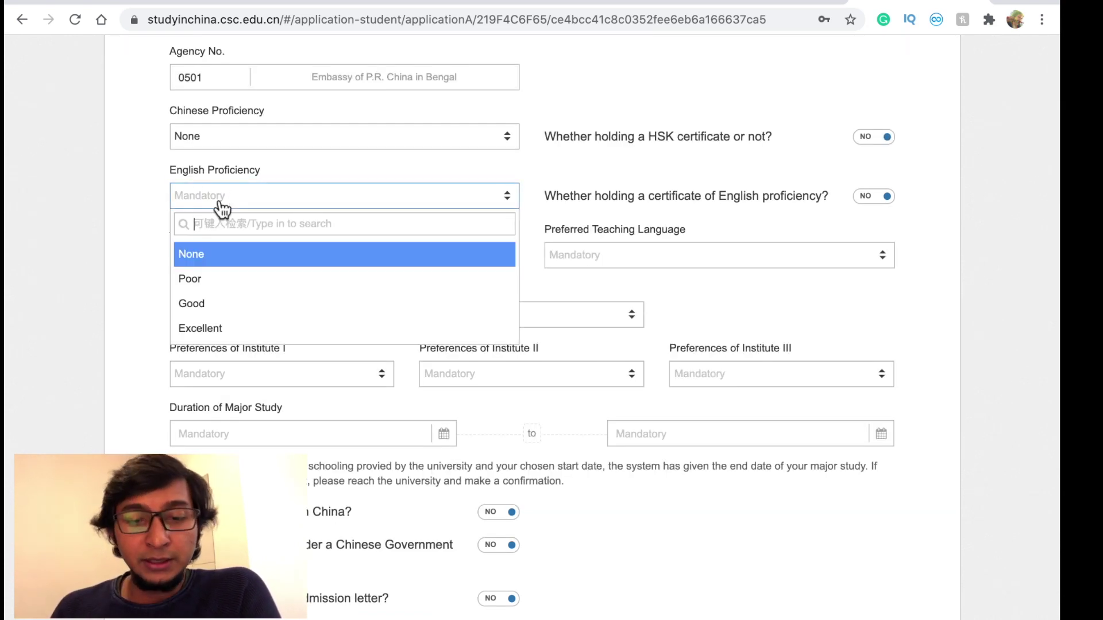
click(221, 328)
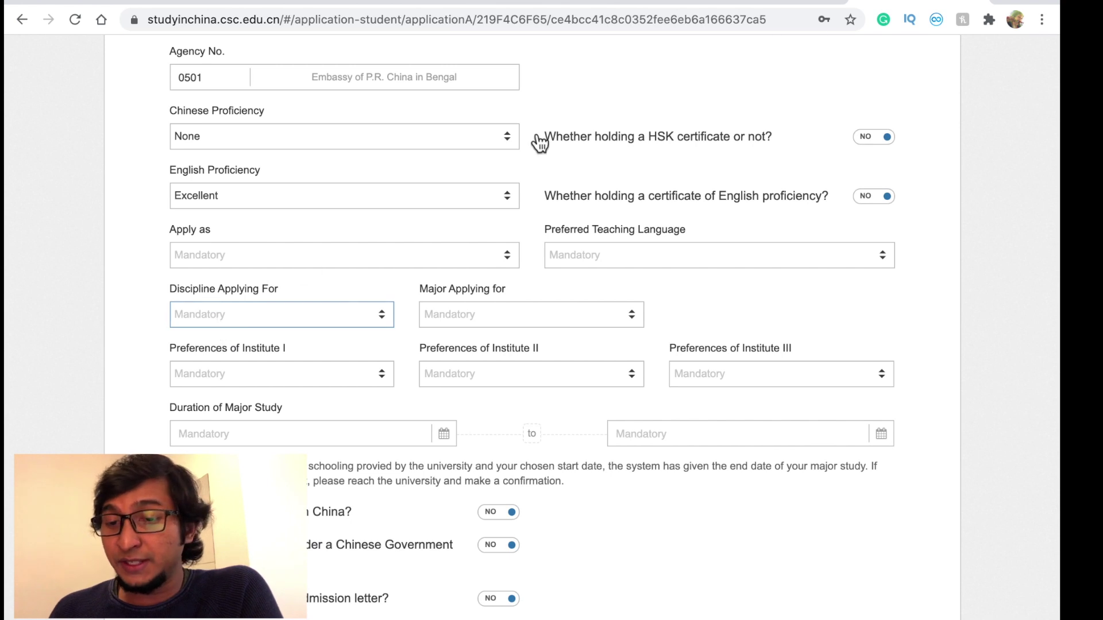
- Leave the English certificate question at NO after toggling it back and forth
click(876, 197)
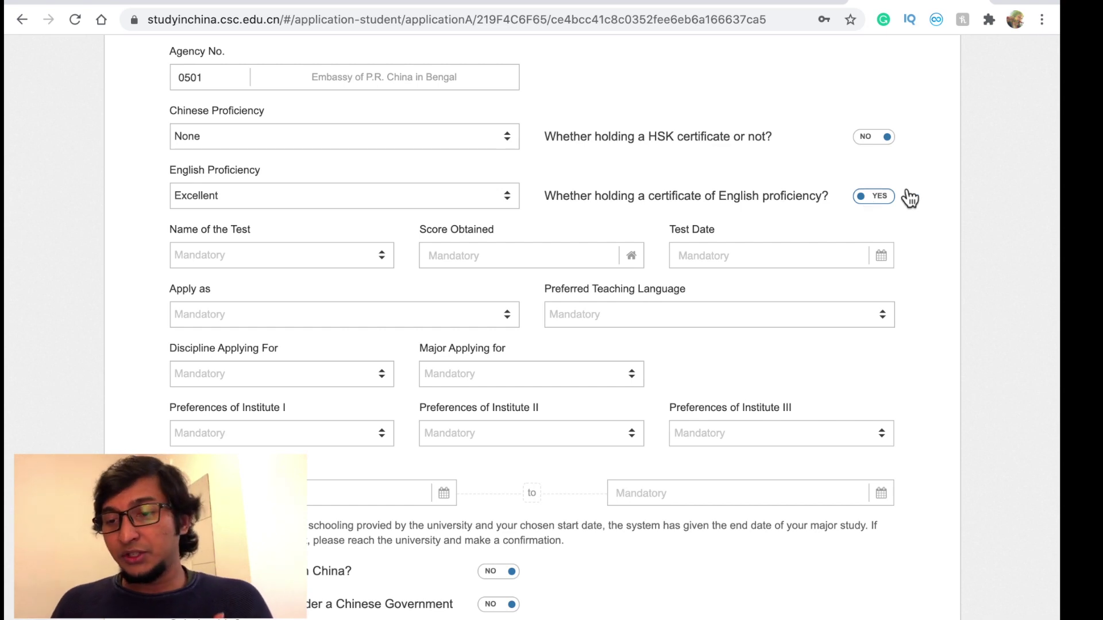
click(875, 197)
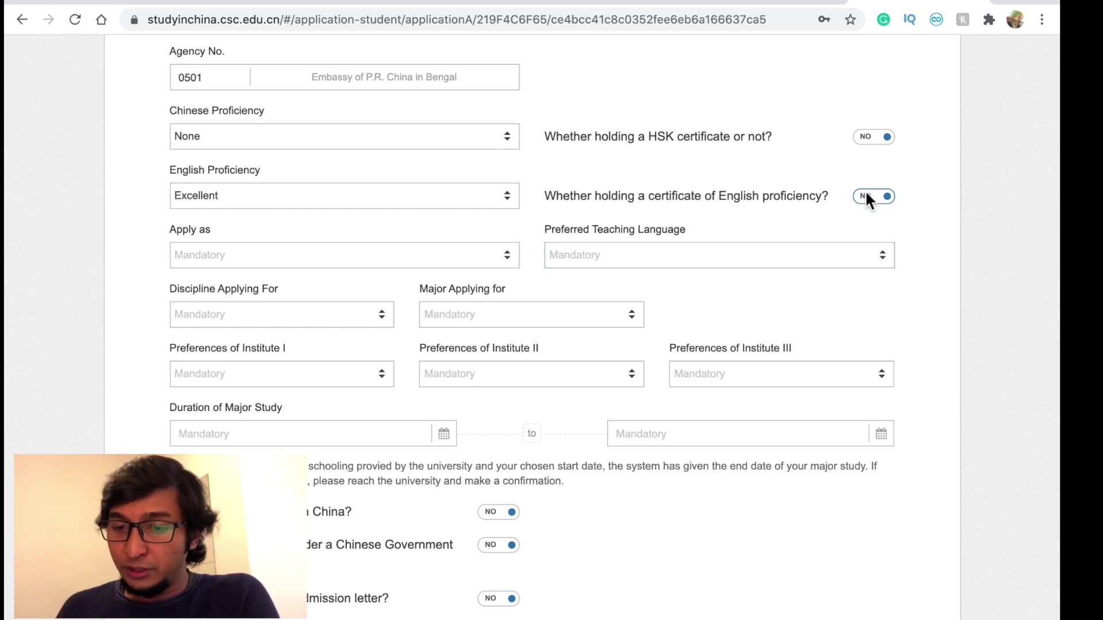
click(868, 197)
click(868, 197)
scroll(313, 198, down, 1)
click(313, 199)
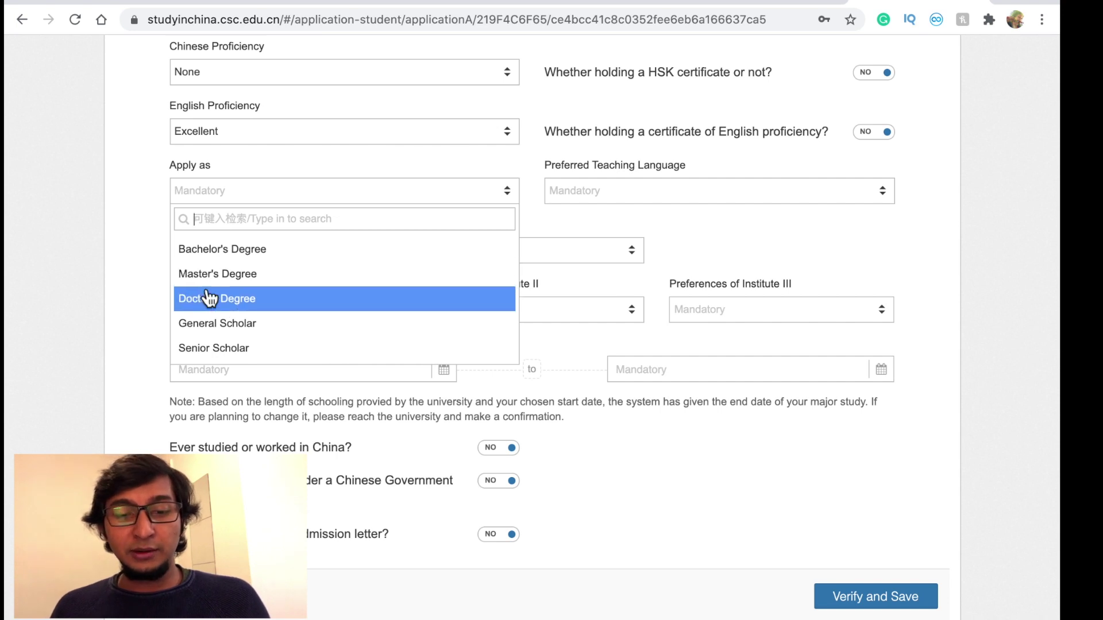
- Apply for a Master's Degree with English as the preferred teaching language
click(224, 249)
click(611, 195)
click(613, 196)
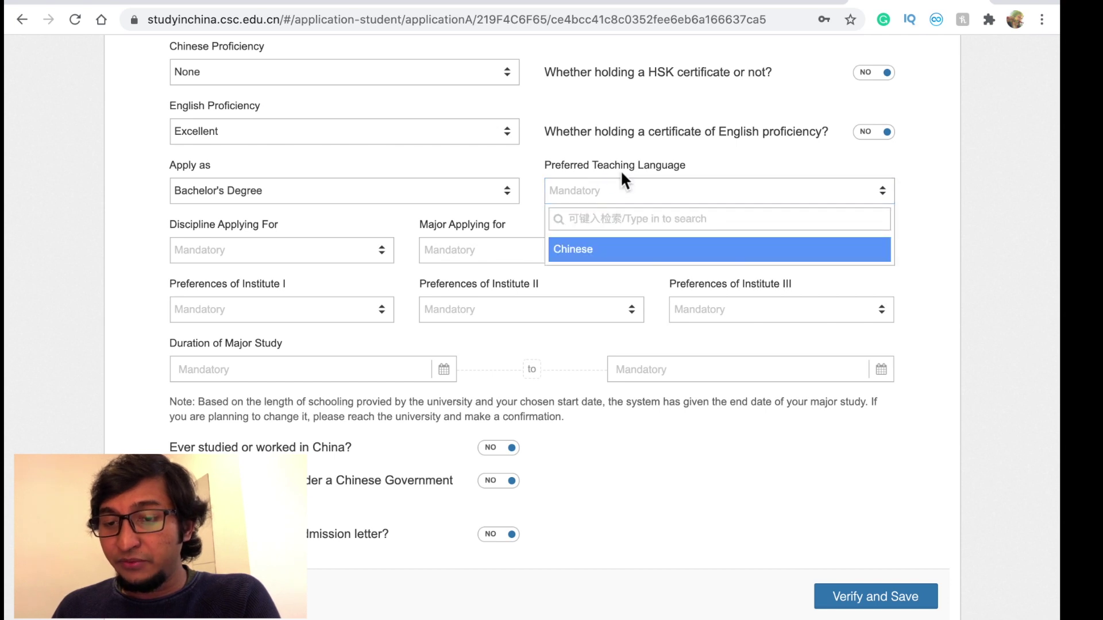
click(596, 253)
click(630, 198)
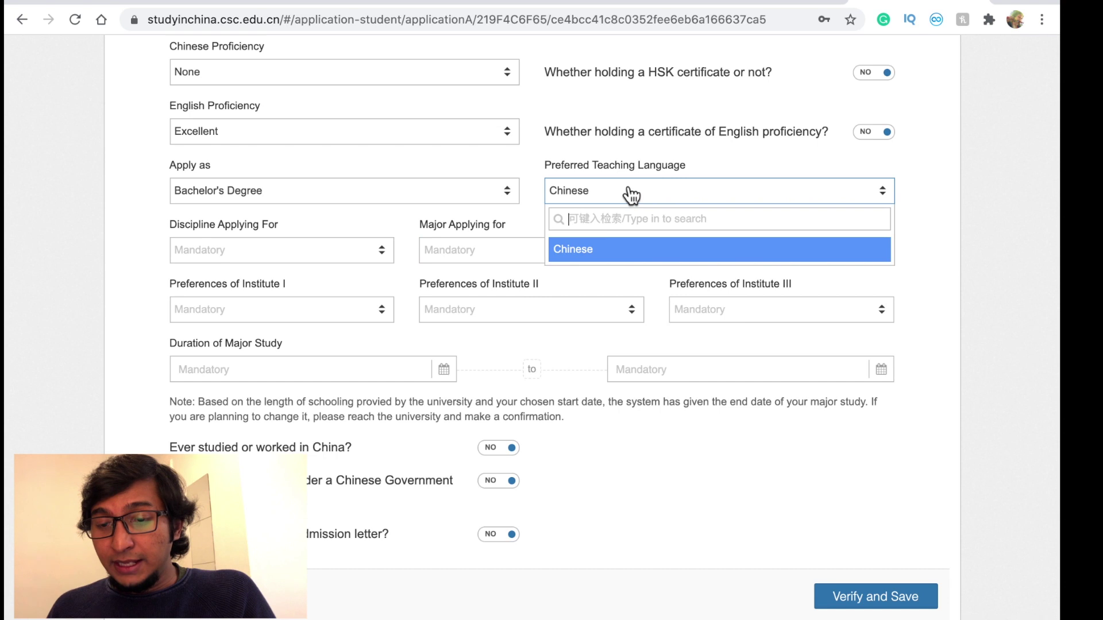
text(eng)
key(BackSpace)
key(BackSpace)
key(BackSpace)
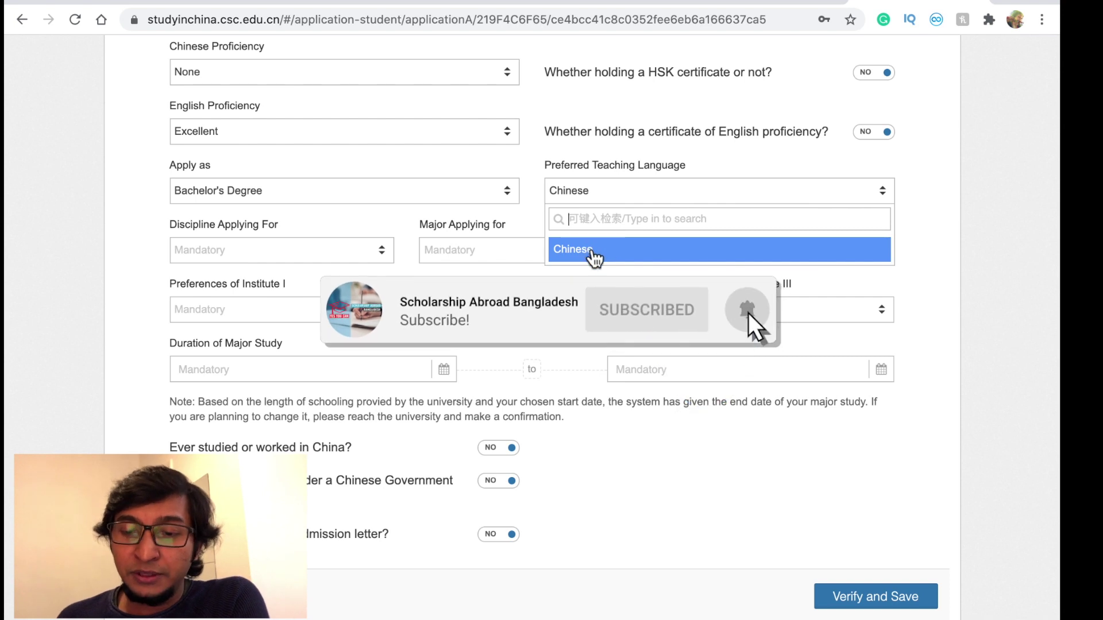
click(595, 258)
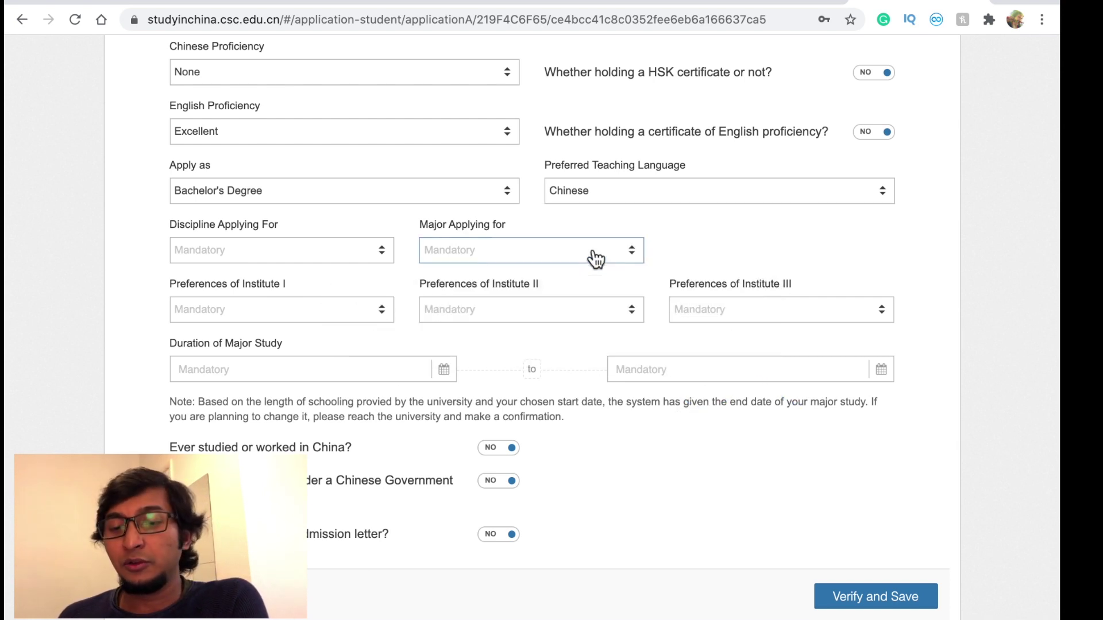
click(258, 191)
click(242, 274)
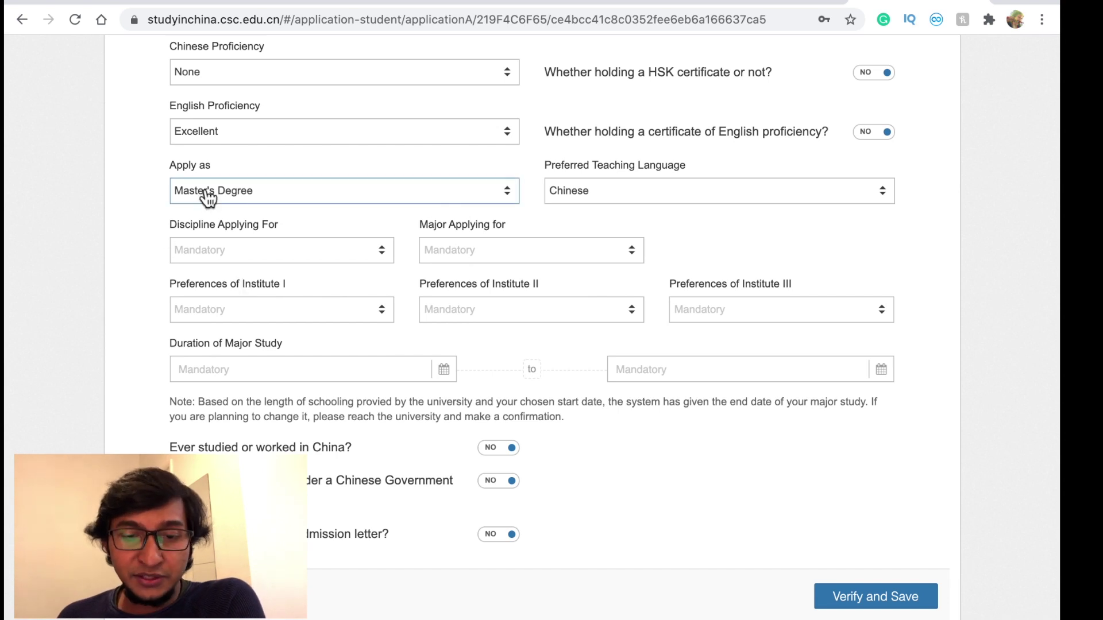
click(711, 200)
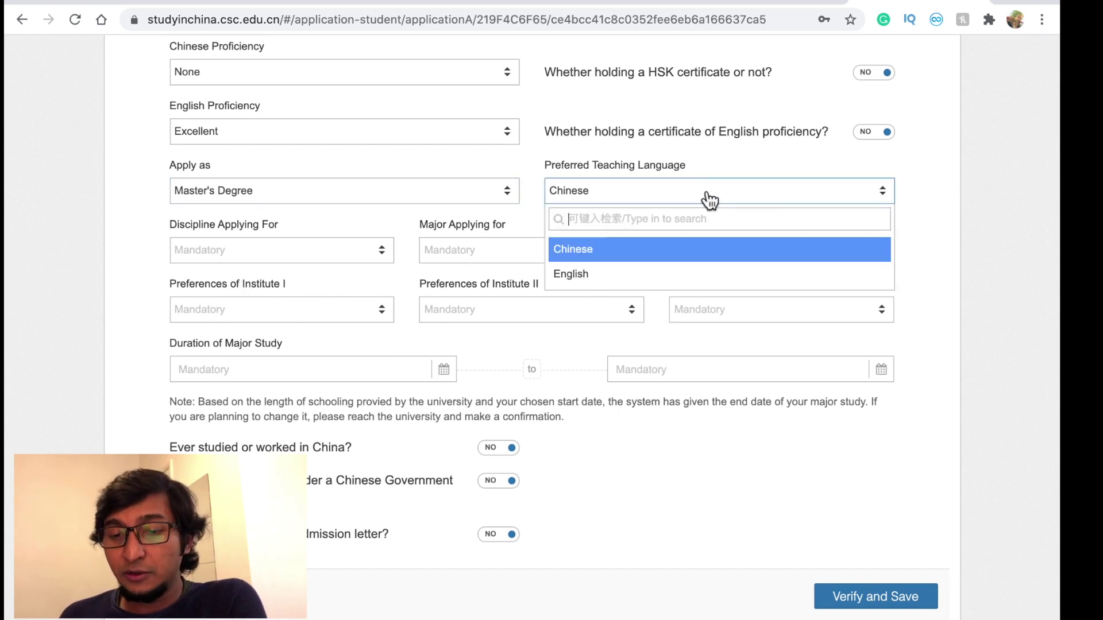
click(583, 274)
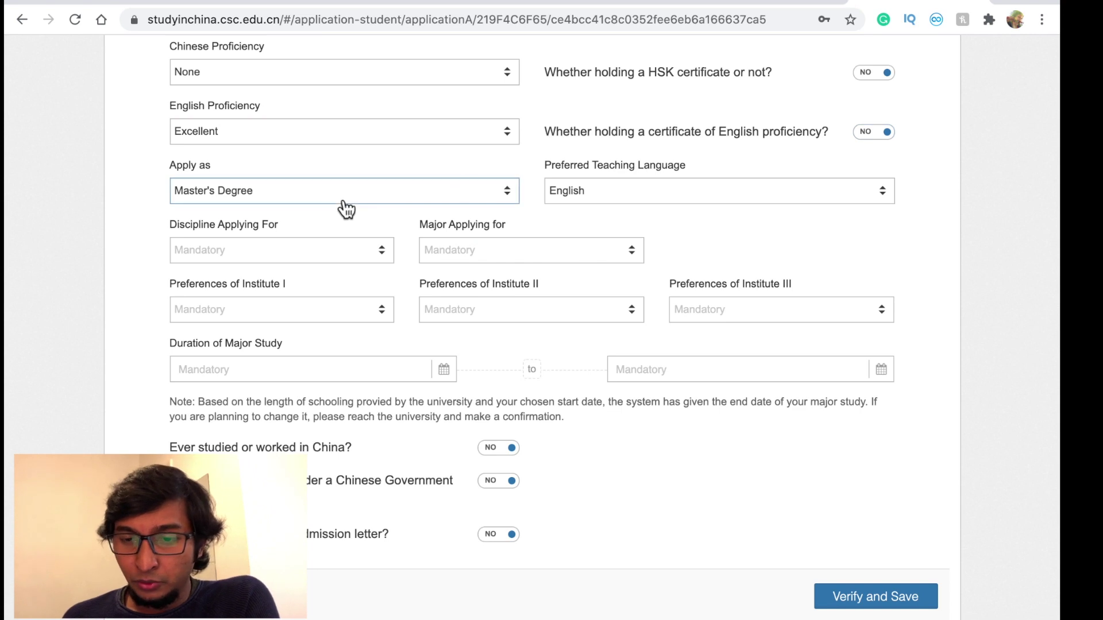
- Choose Engineering as the discipline and Computer Technology as the major
scroll(546, 210, down, 1)
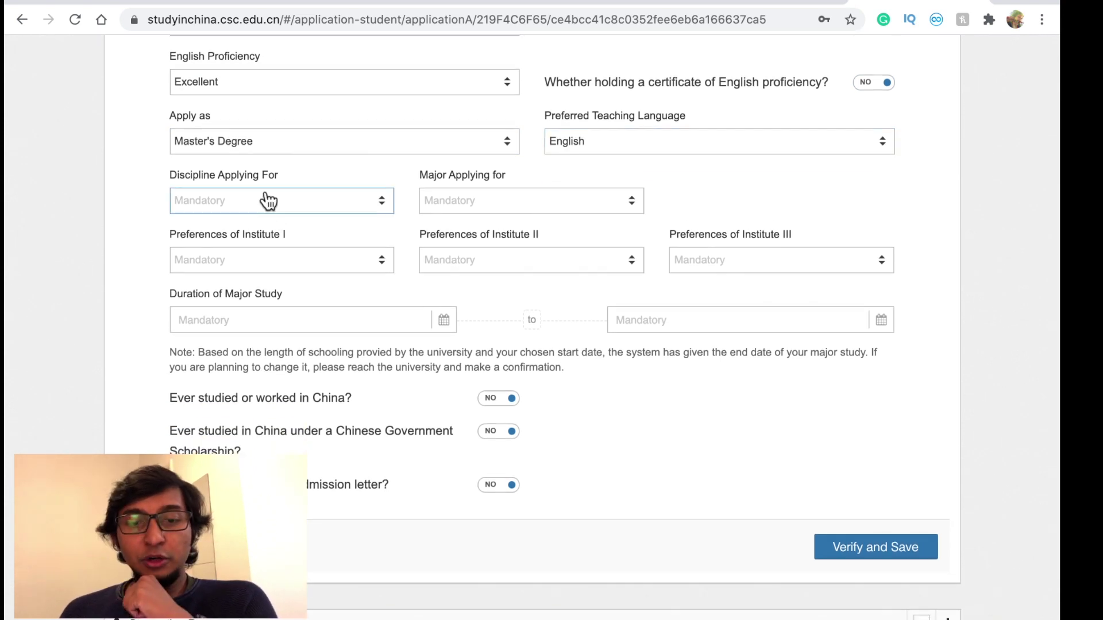
click(249, 208)
scroll(241, 325, down, 1)
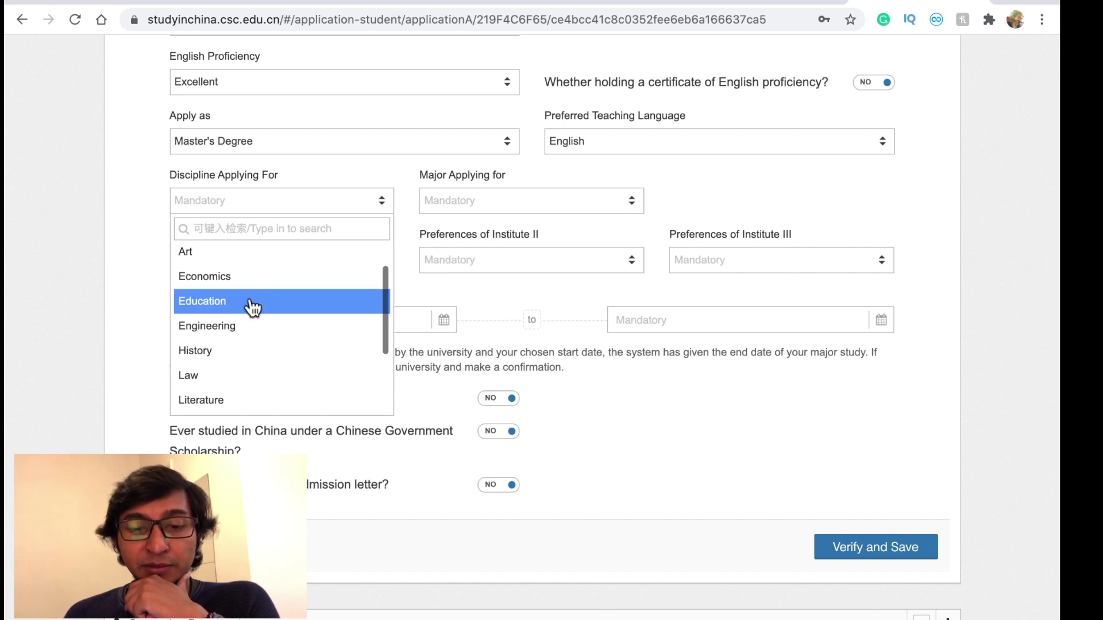
click(230, 324)
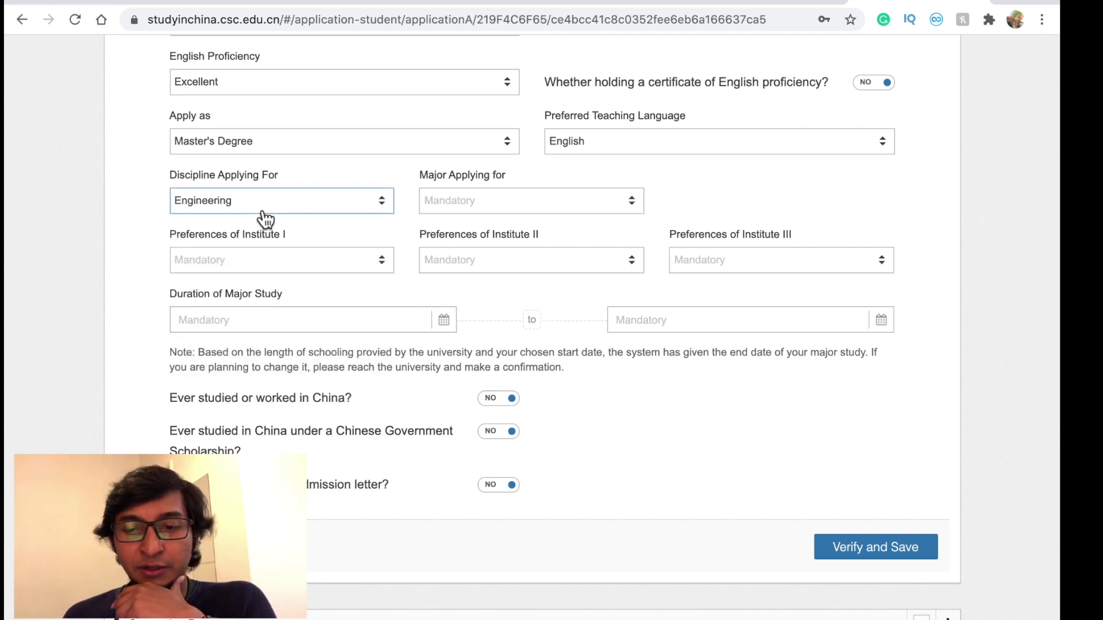
click(465, 207)
scroll(492, 326, down, 5)
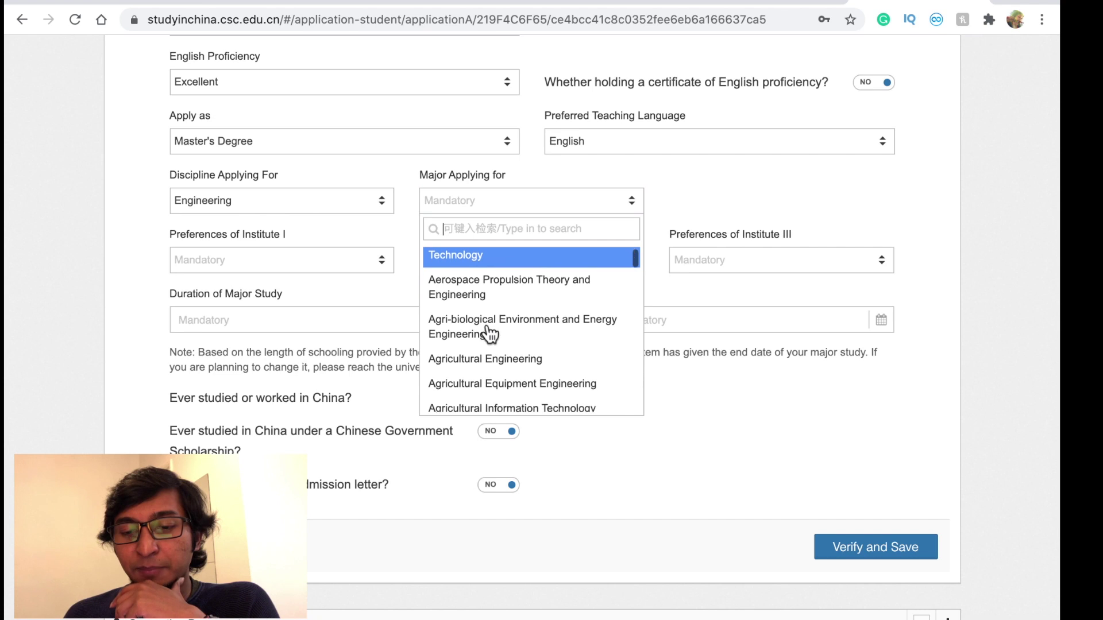
scroll(490, 333, down, 5)
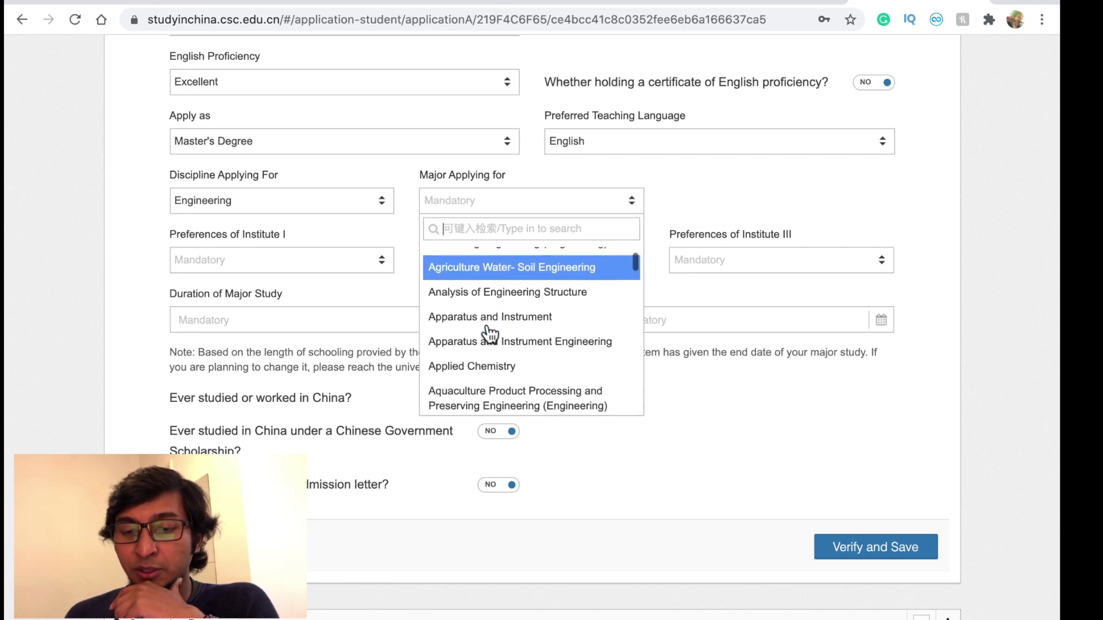
scroll(490, 333, down, 10)
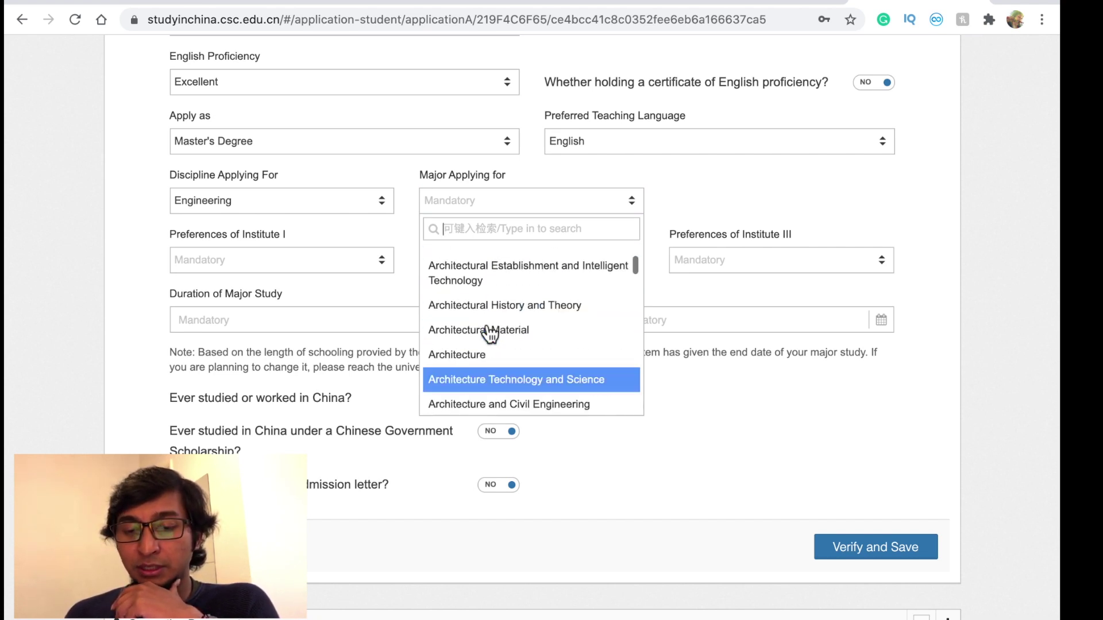
scroll(490, 333, up, 3)
scroll(490, 334, up, 5)
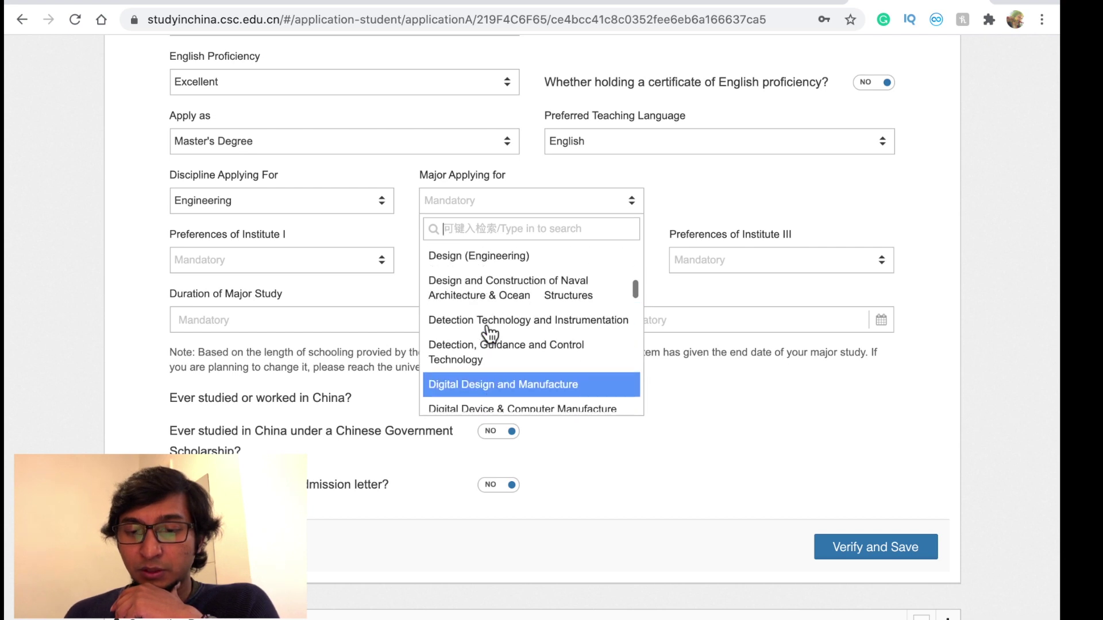
scroll(505, 296, up, 2)
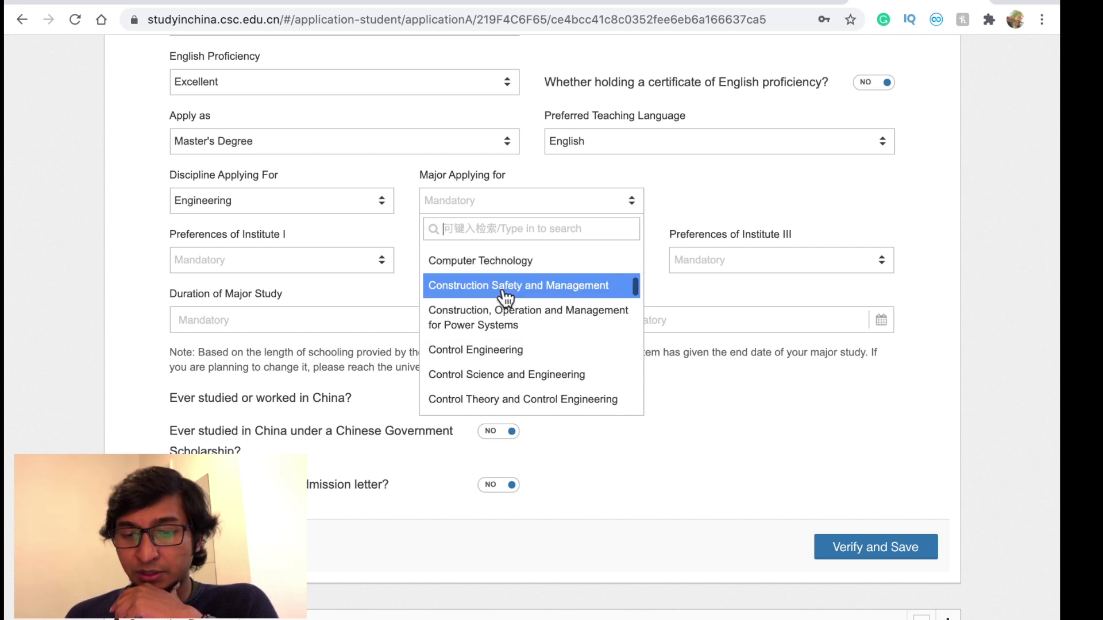
scroll(505, 296, up, 1)
click(505, 286)
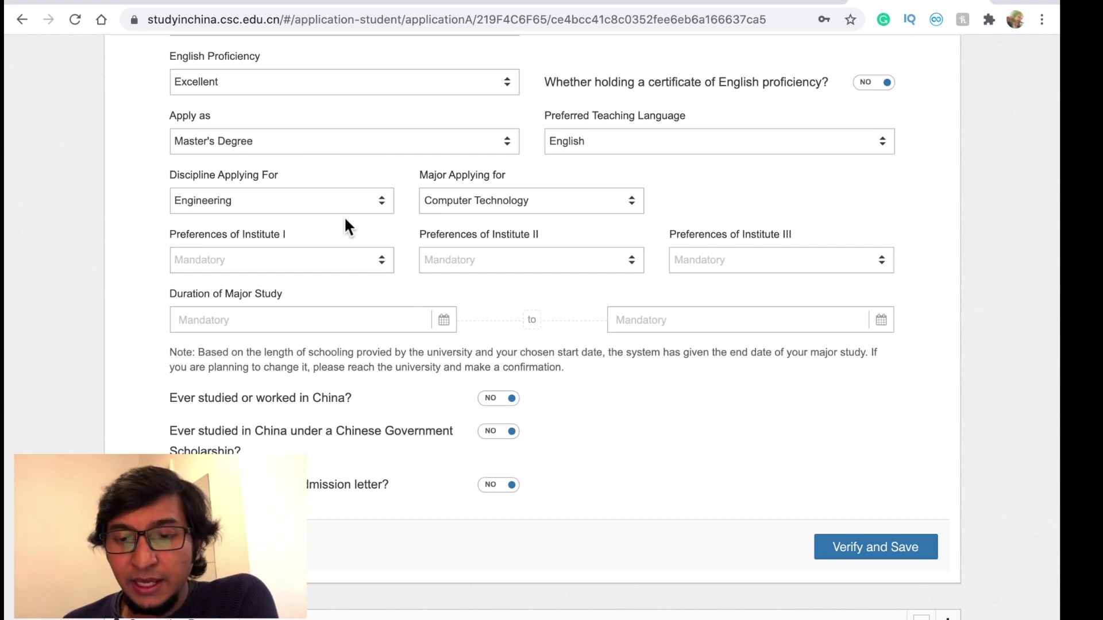
- Fill the institute preferences, making Shandong Normal University the Institute III choice
click(365, 265)
click(155, 239)
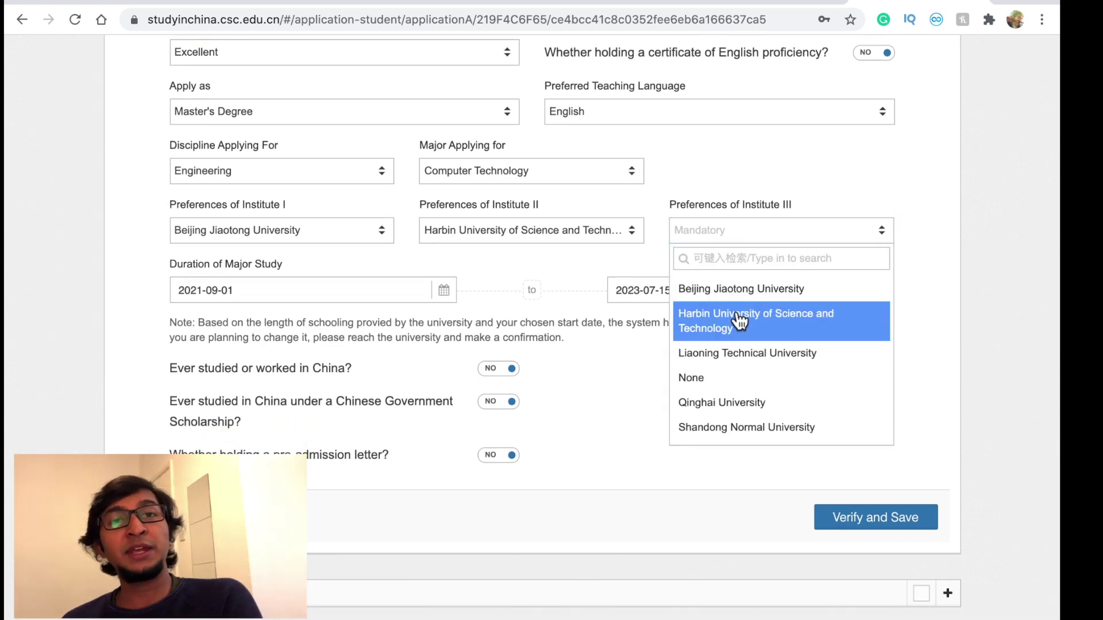
click(740, 322)
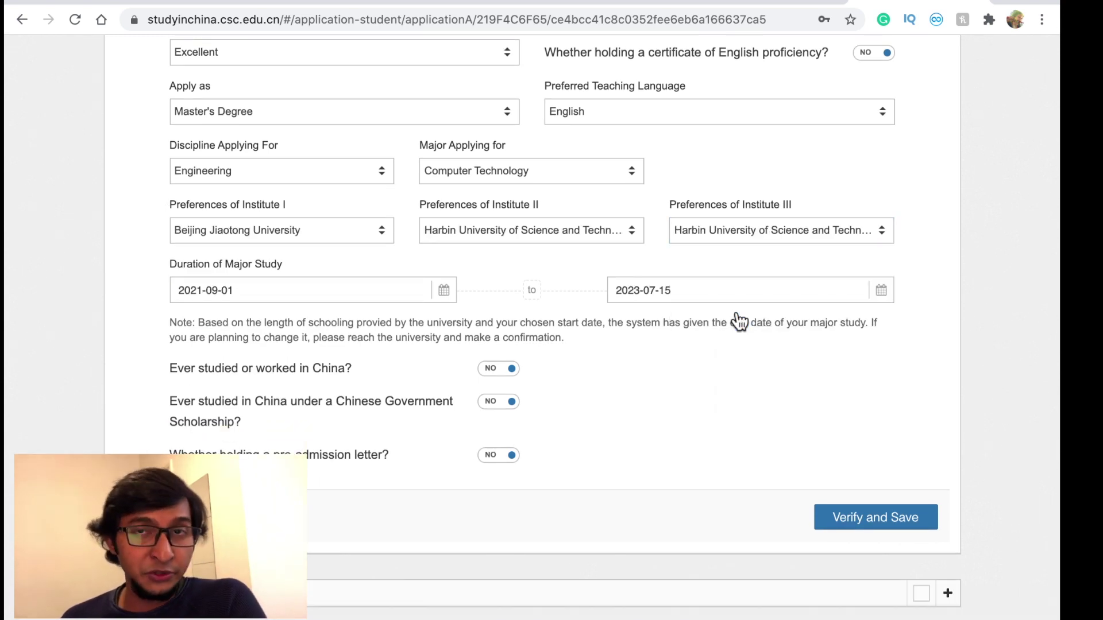
click(609, 280)
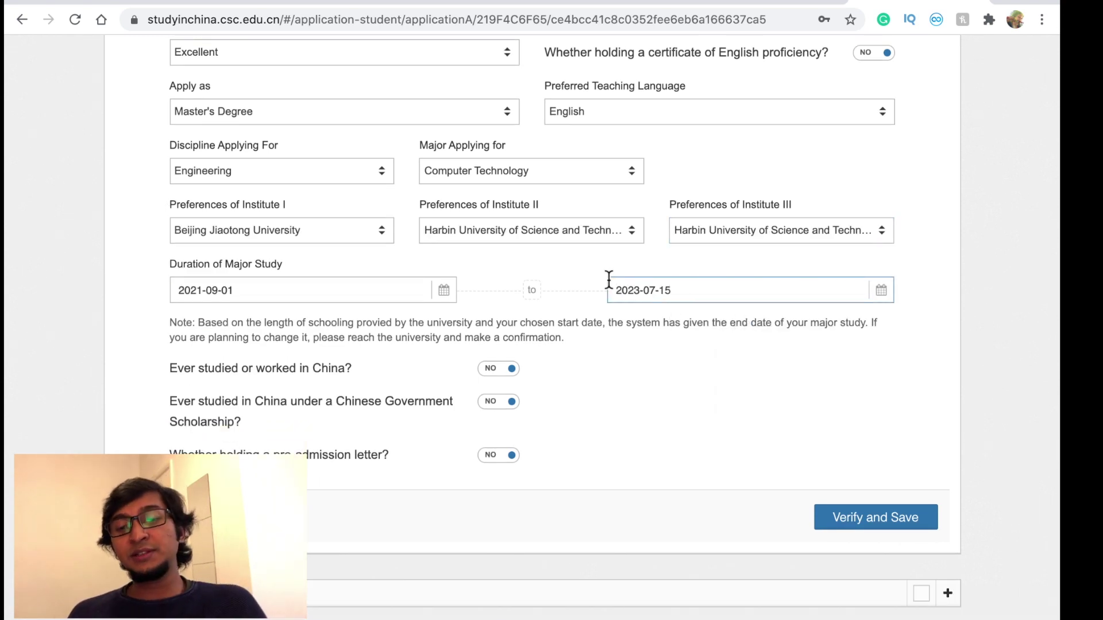
click(741, 233)
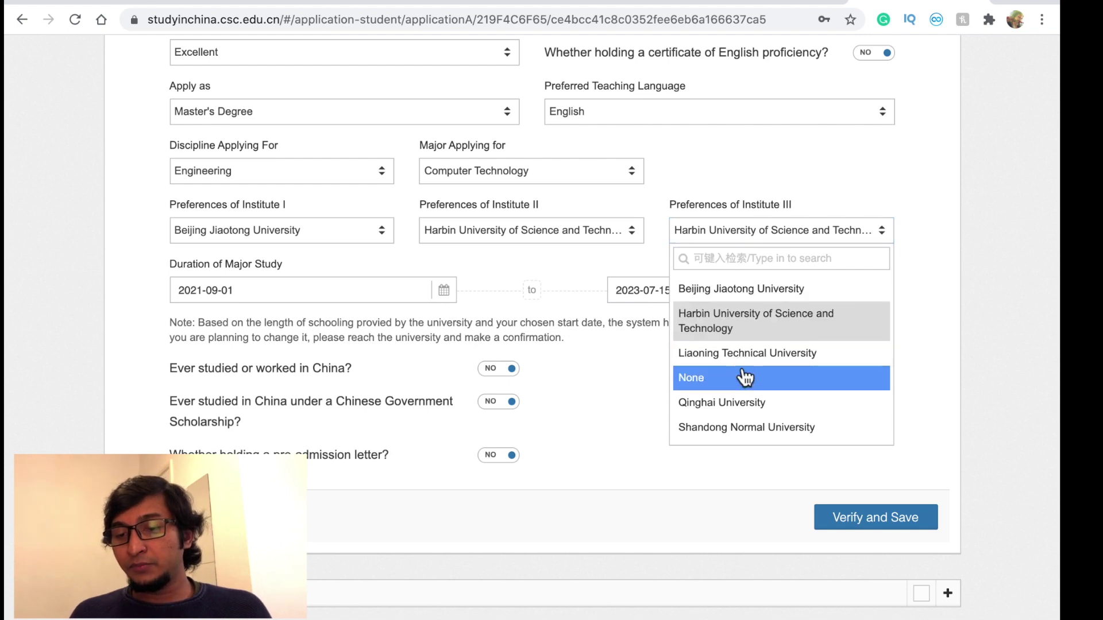
click(747, 426)
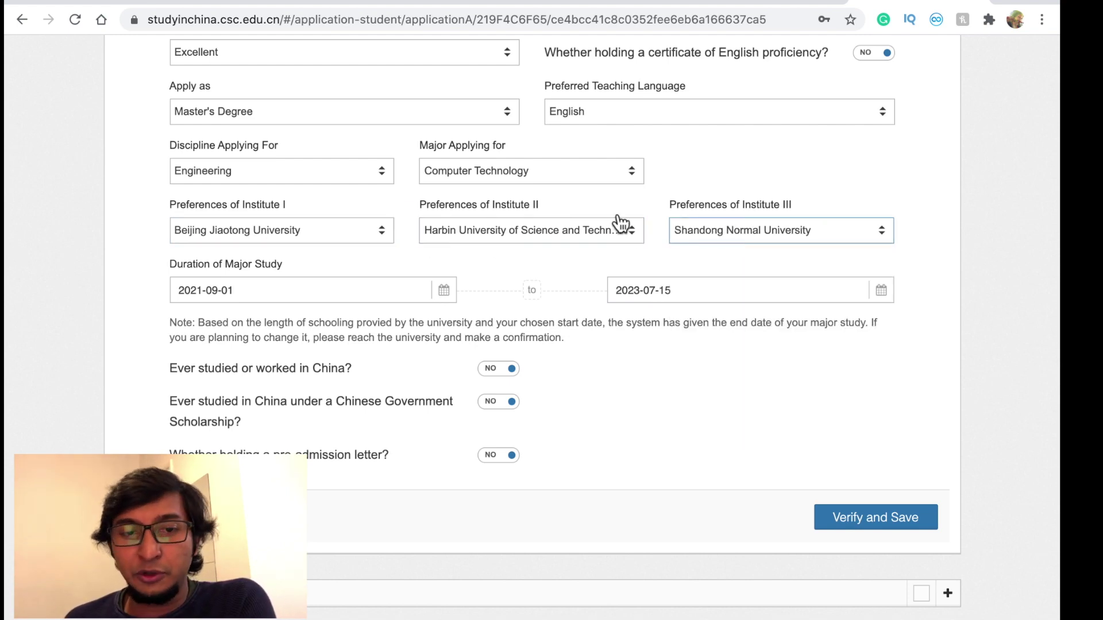
click(106, 3)
mouse_move(356, 141)
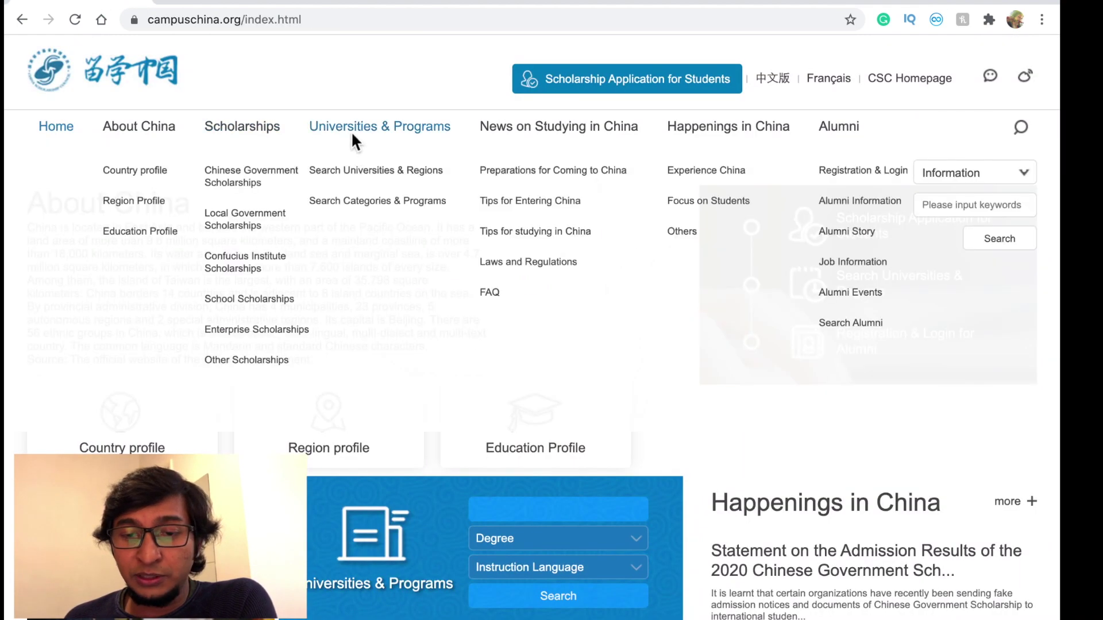
- Browse CampusChina's program listing with degree, duration and tuition, then return to the form
click(361, 200)
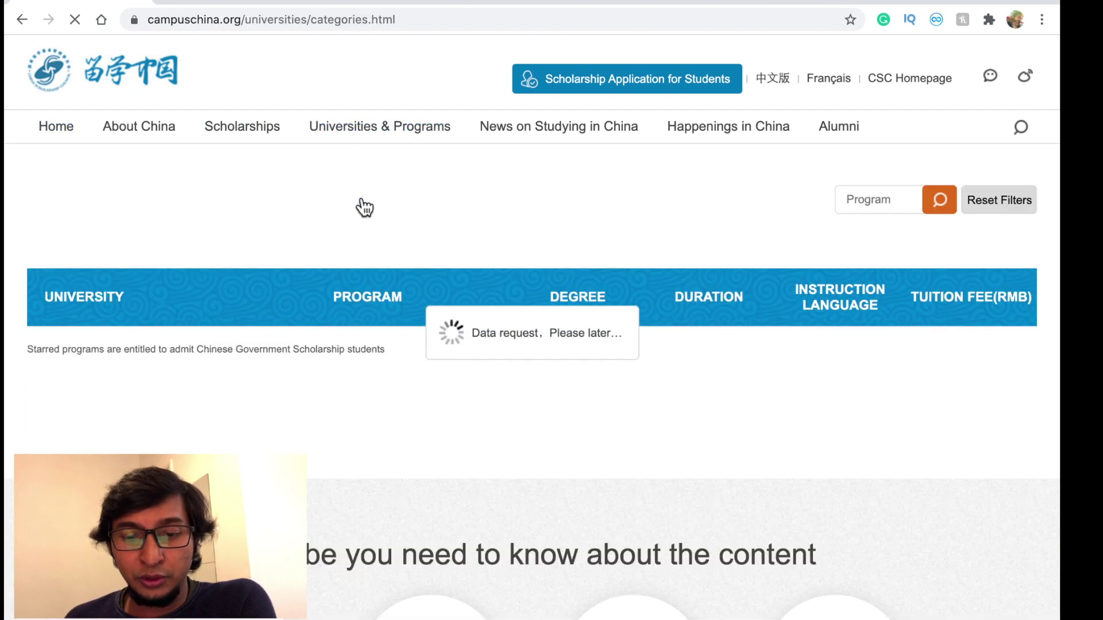
right_click(265, 222)
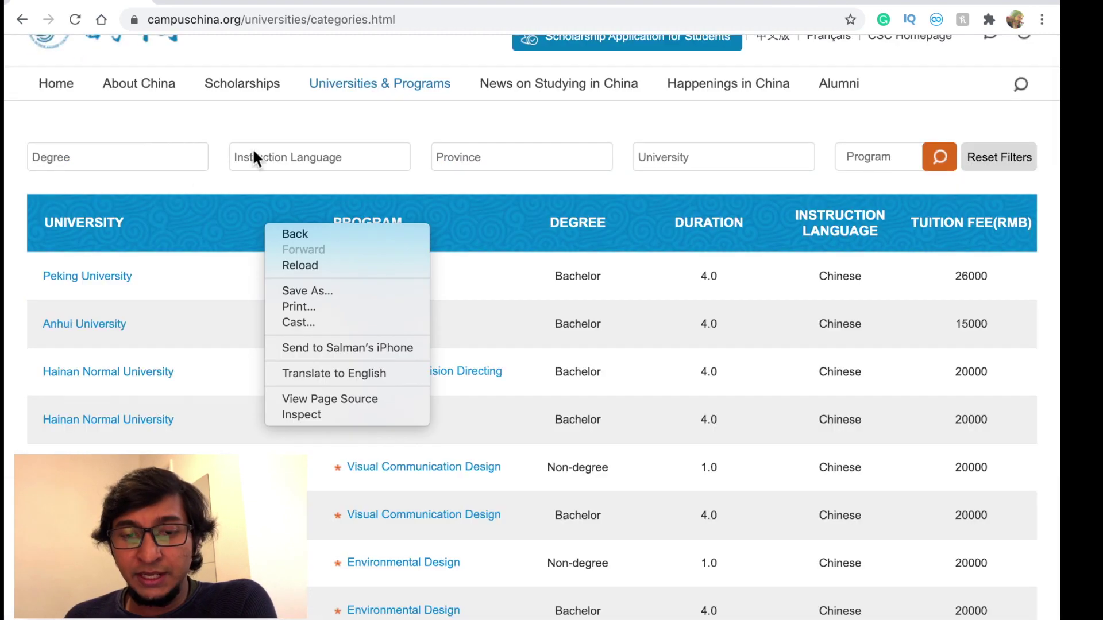
click(601, 199)
scroll(377, 307, down, 1)
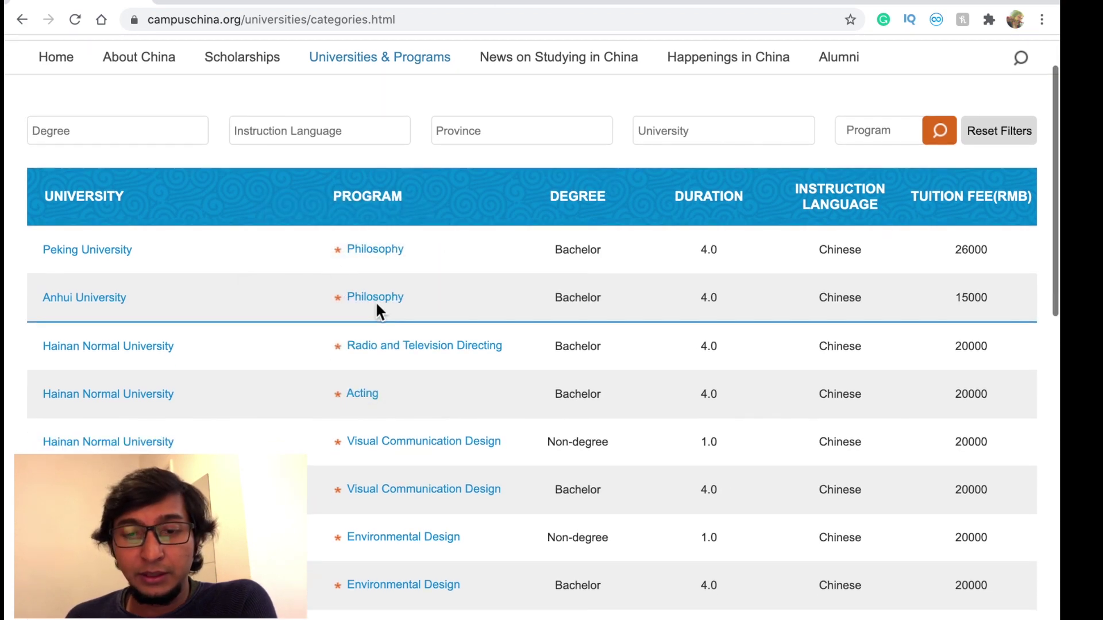
key(ctrl+Tab)
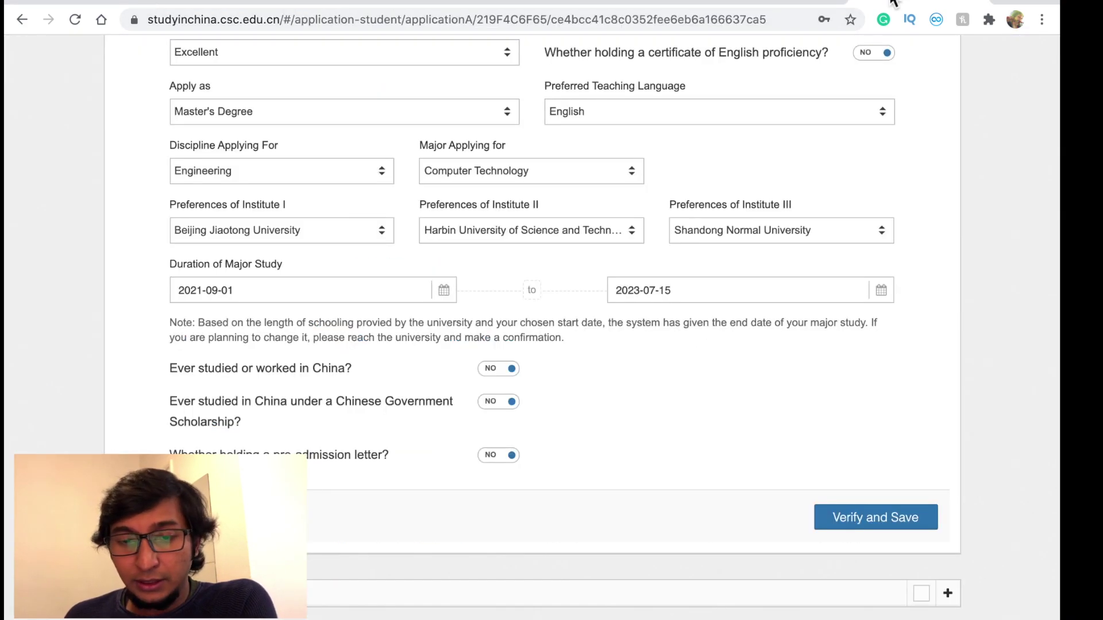
- Change the major to Computer Software and Theory; set Jiangsu, then East China University of Science and Technology twice
click(490, 174)
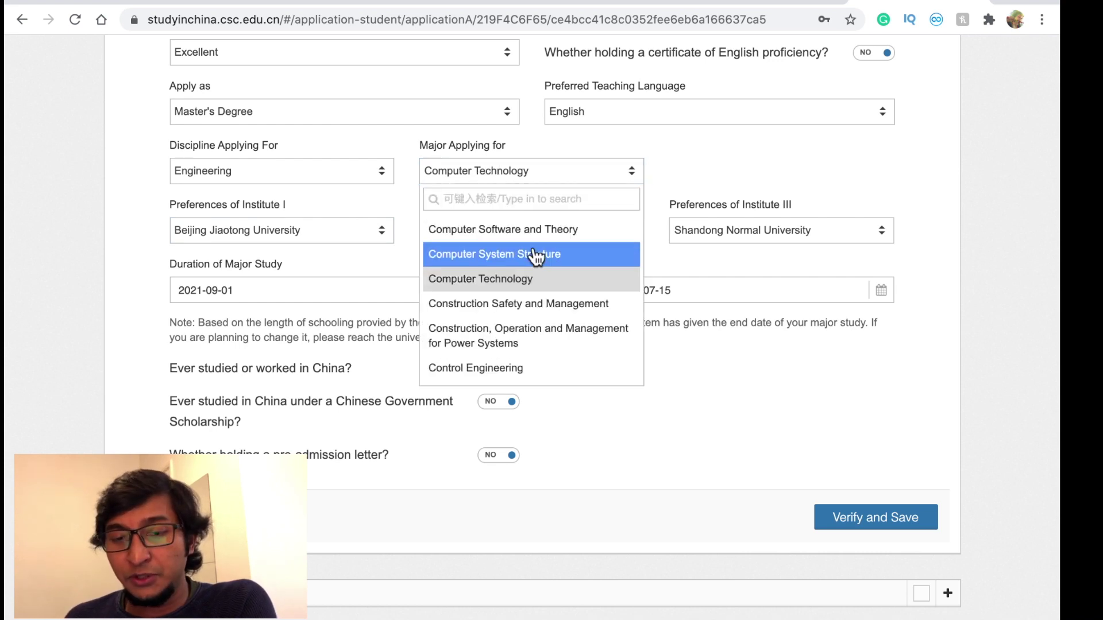
click(528, 233)
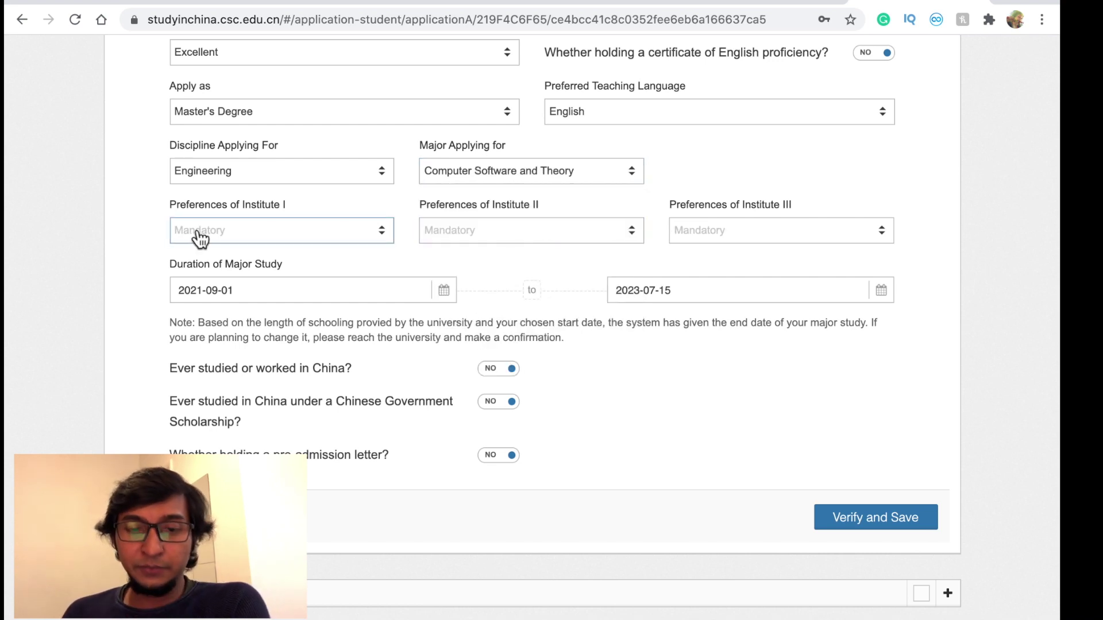
click(240, 232)
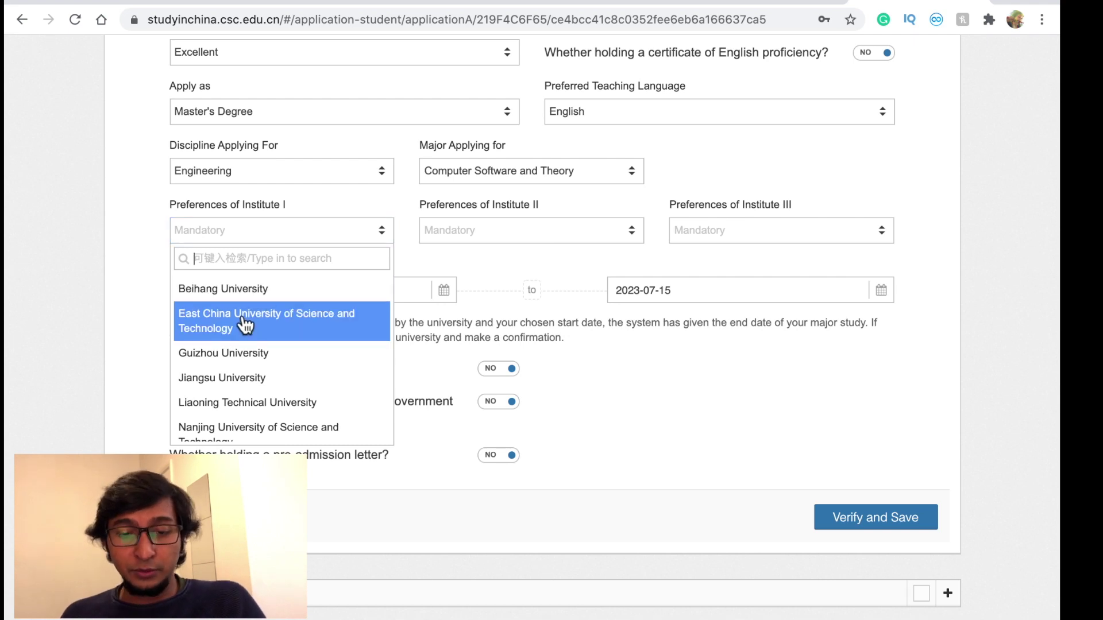
click(234, 379)
click(495, 233)
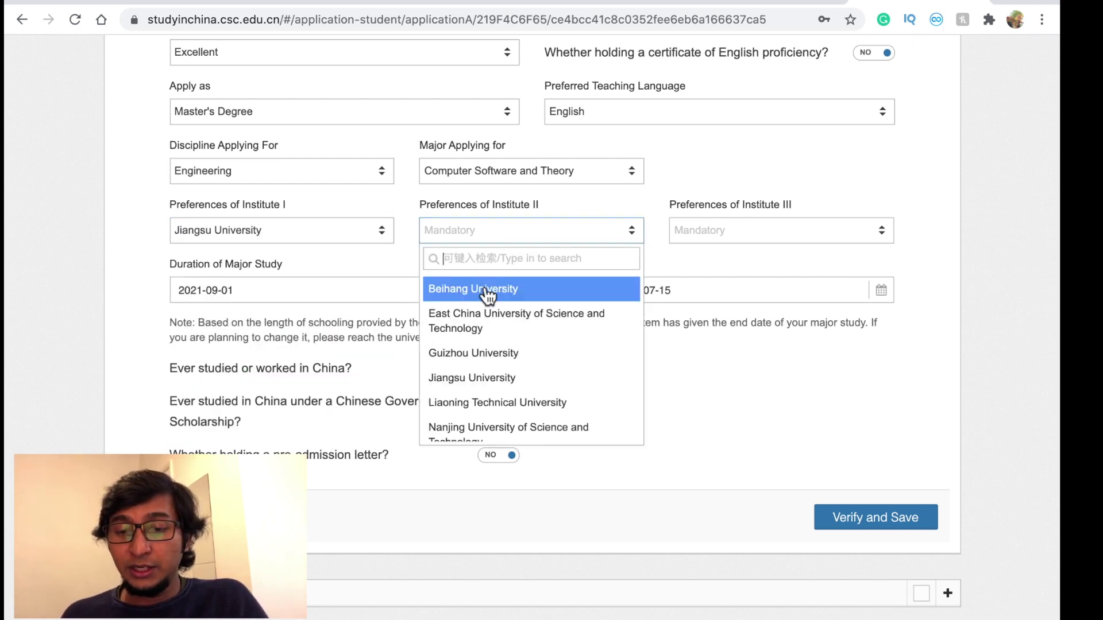
click(486, 339)
click(790, 236)
click(773, 343)
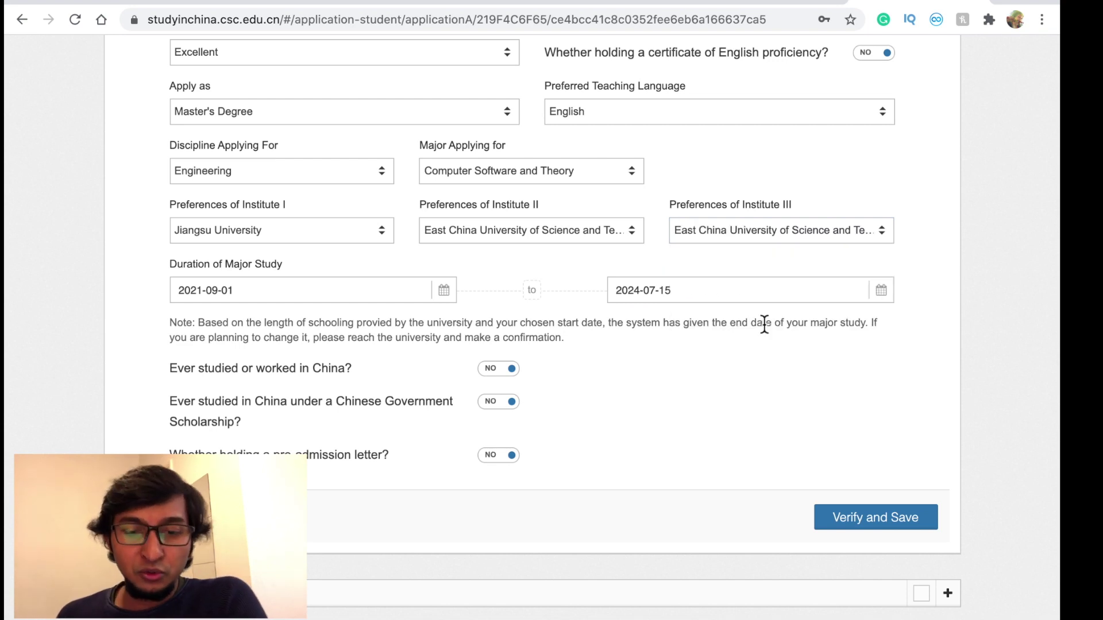
- Confirm study dates 2021-09-01 to 2024-07-15 and attempt to save the section
click(281, 294)
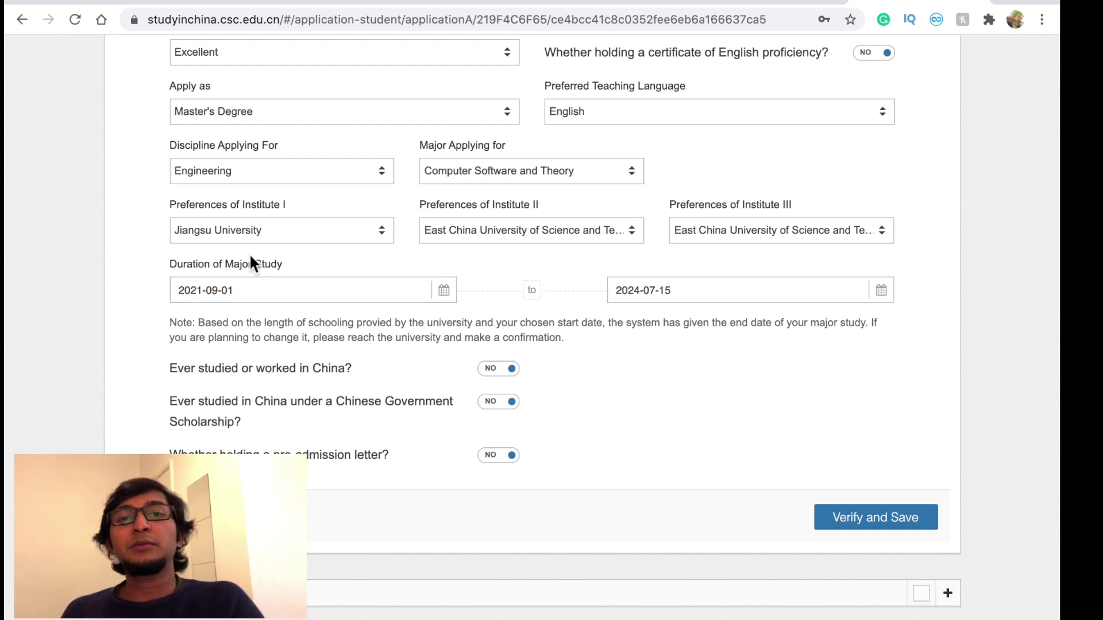
click(657, 289)
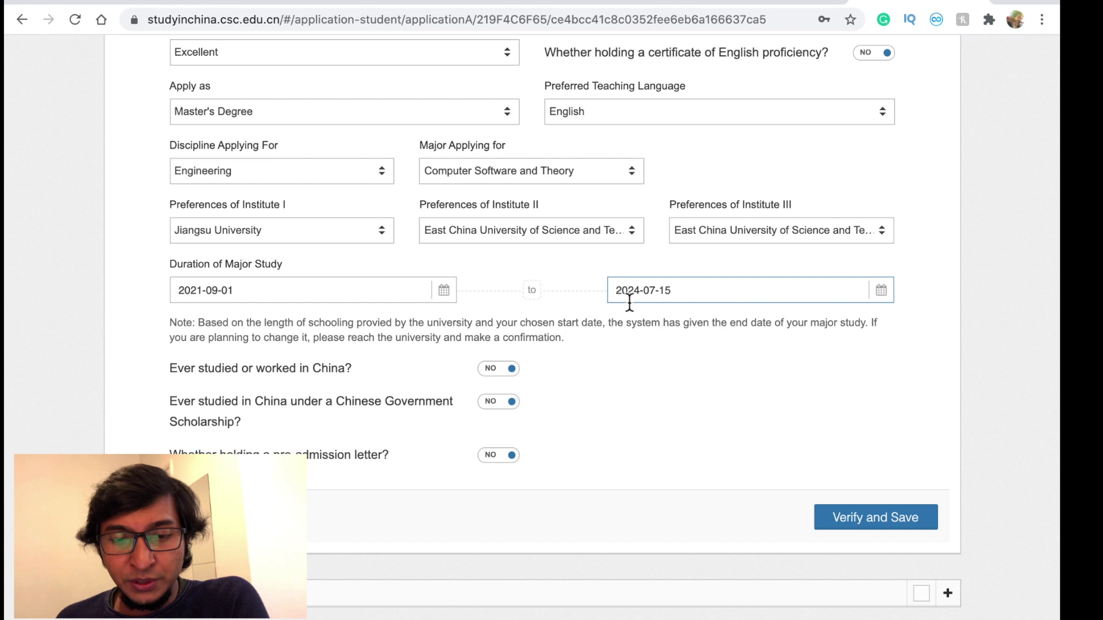
scroll(224, 322, down, 1)
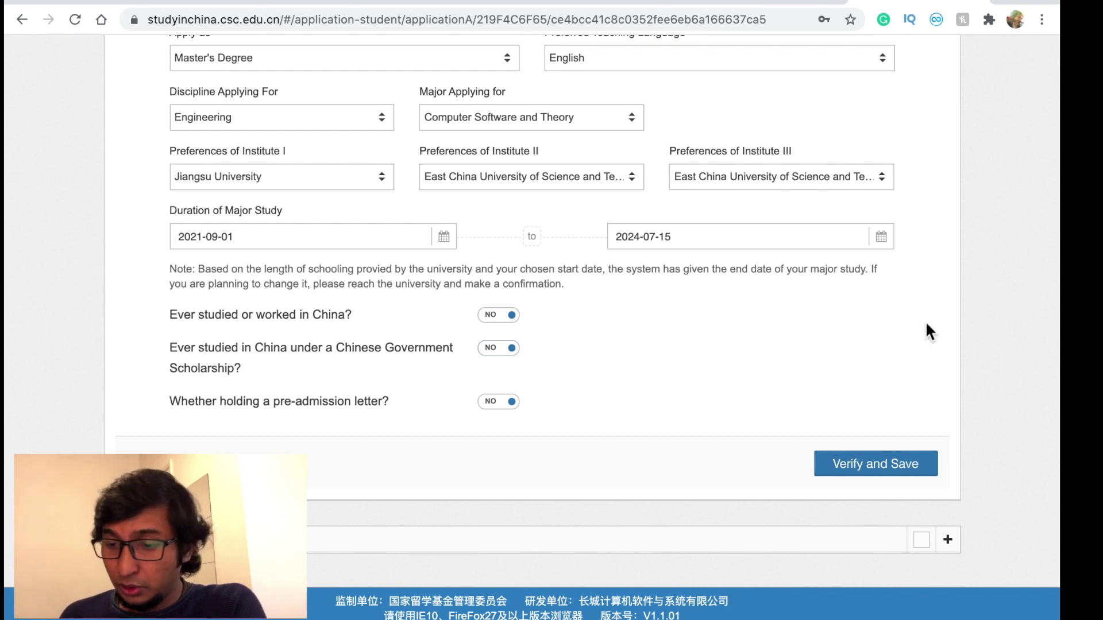
click(858, 472)
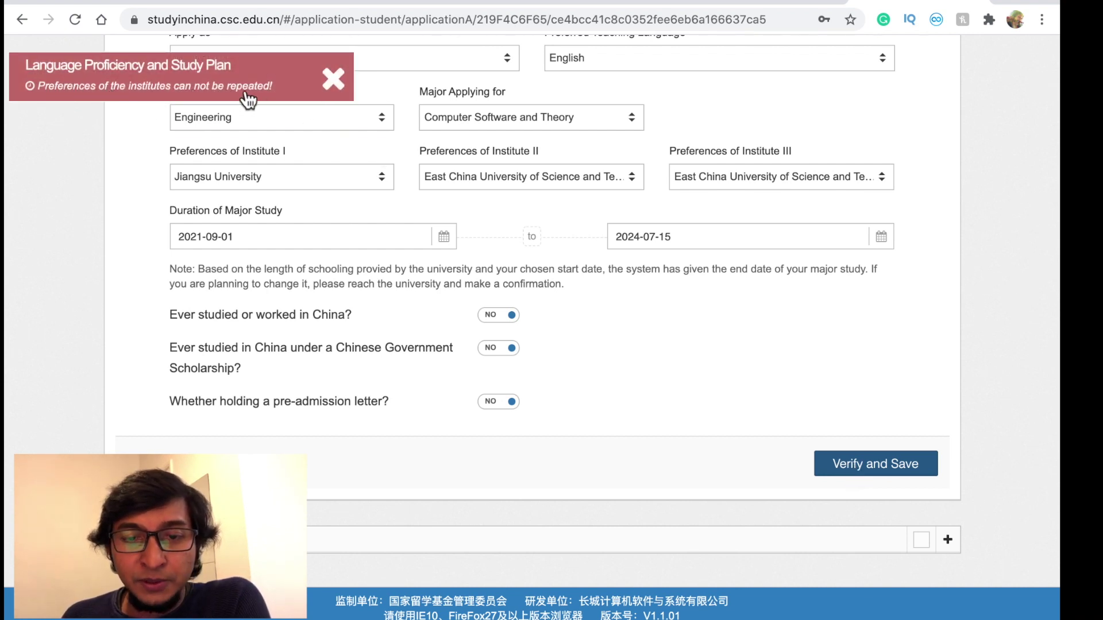
- Dismiss the error and change Institute II to Nanjing University of Science and Technology
click(524, 177)
click(789, 202)
click(597, 181)
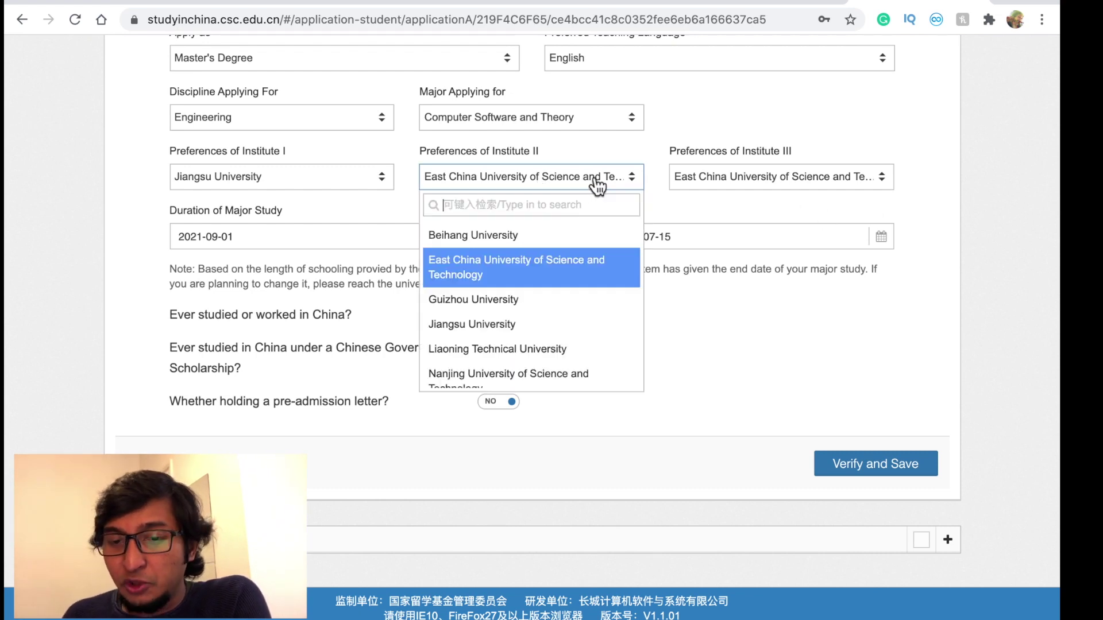
click(506, 325)
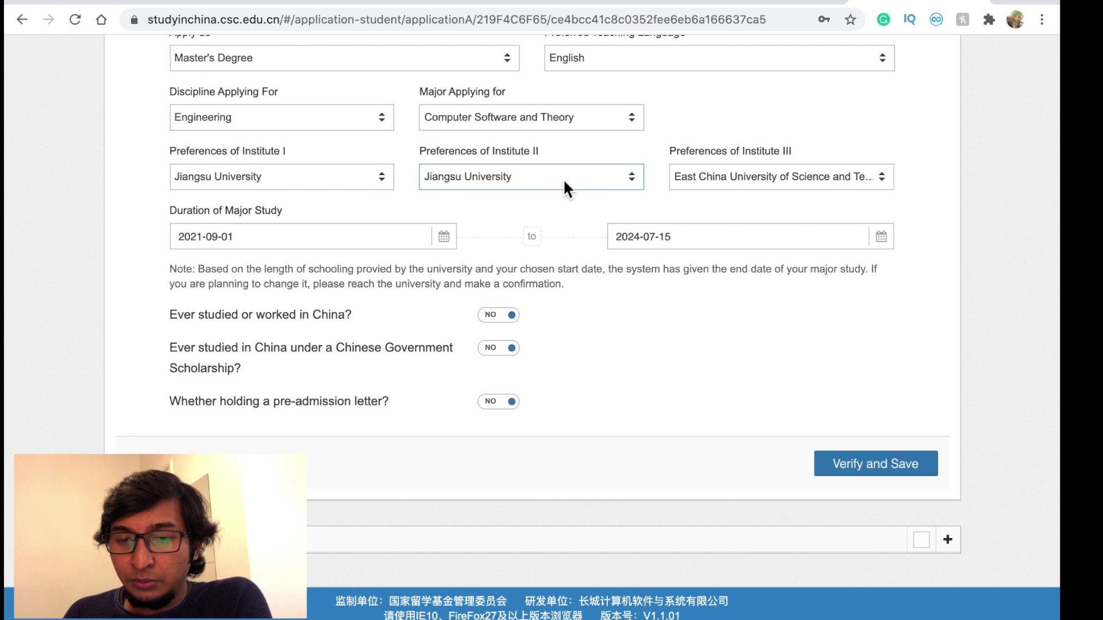
click(566, 184)
scroll(557, 345, down, 2)
click(528, 333)
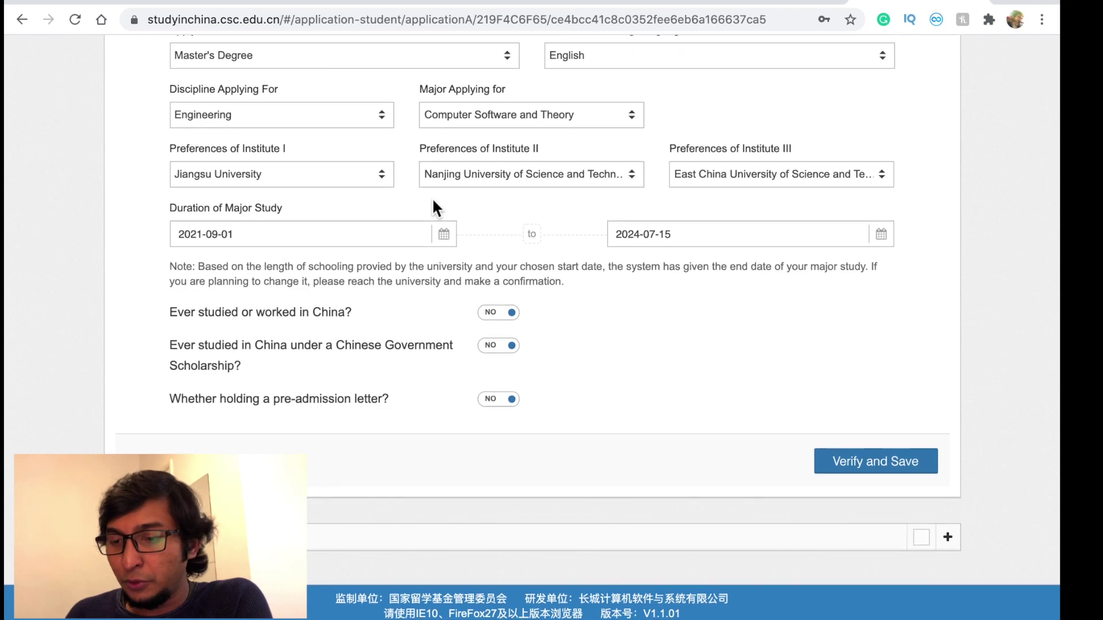
click(866, 467)
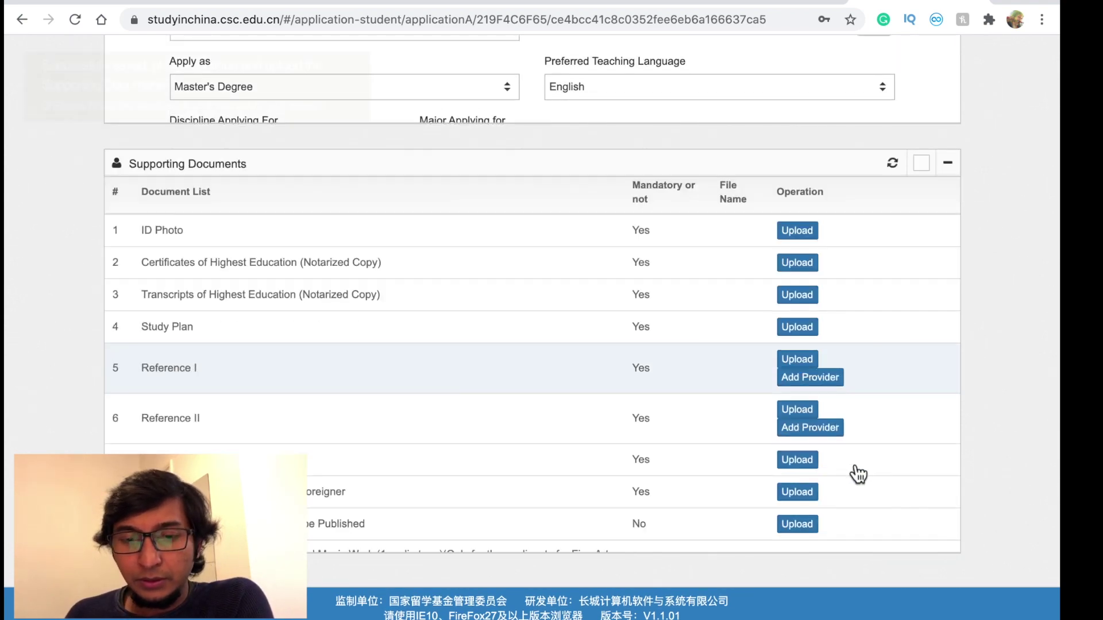
scroll(419, 185, up, 5)
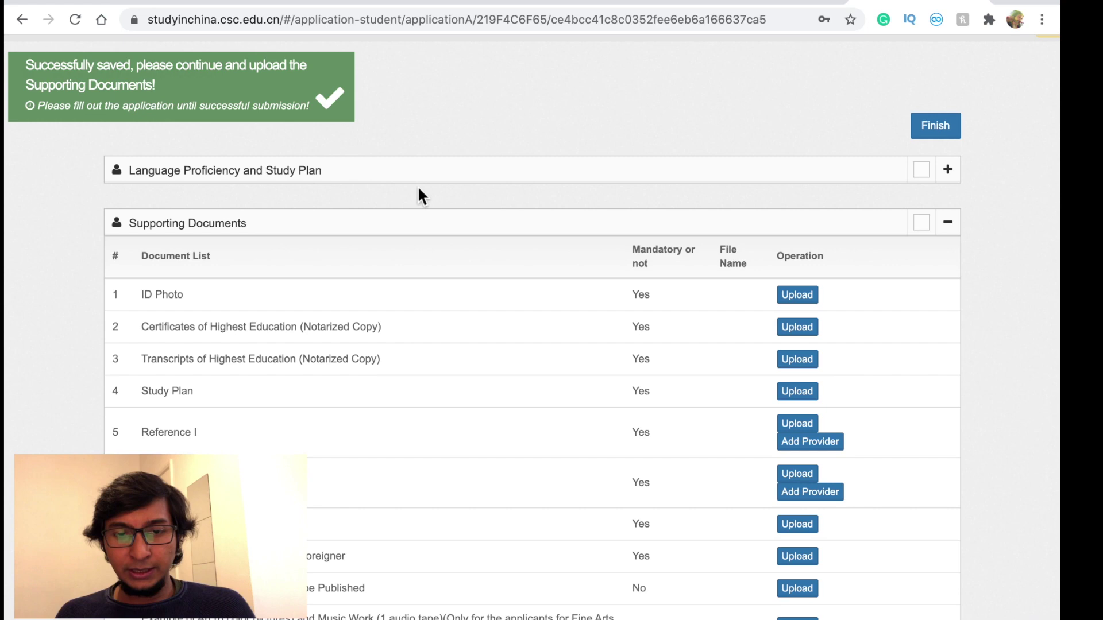
scroll(319, 345, down, 1)
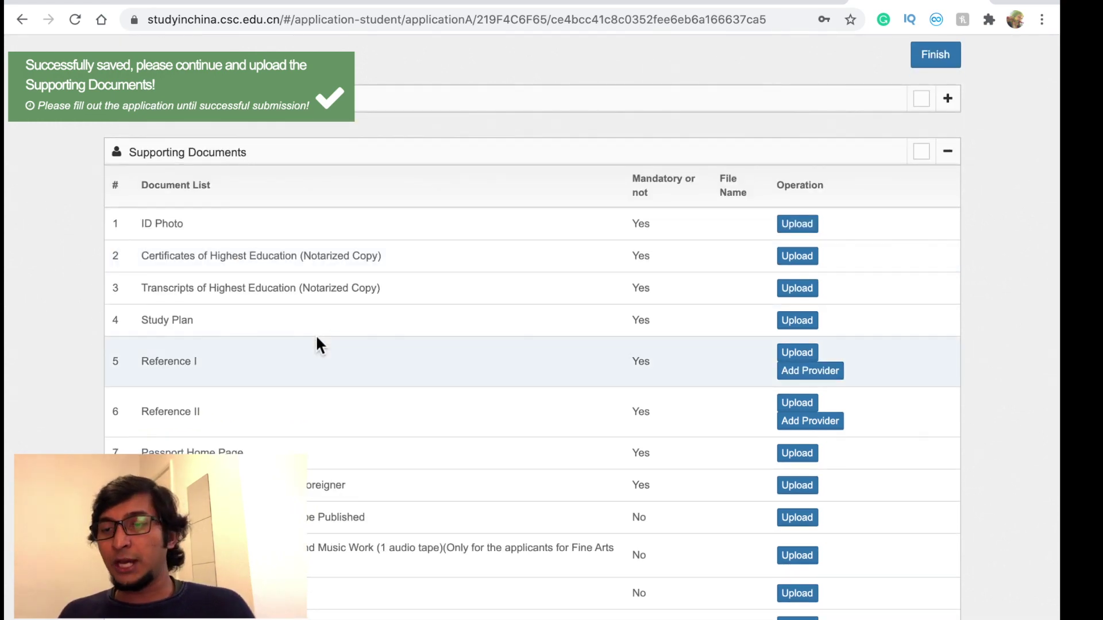
scroll(316, 339, down, 4)
scroll(316, 339, up, 4)
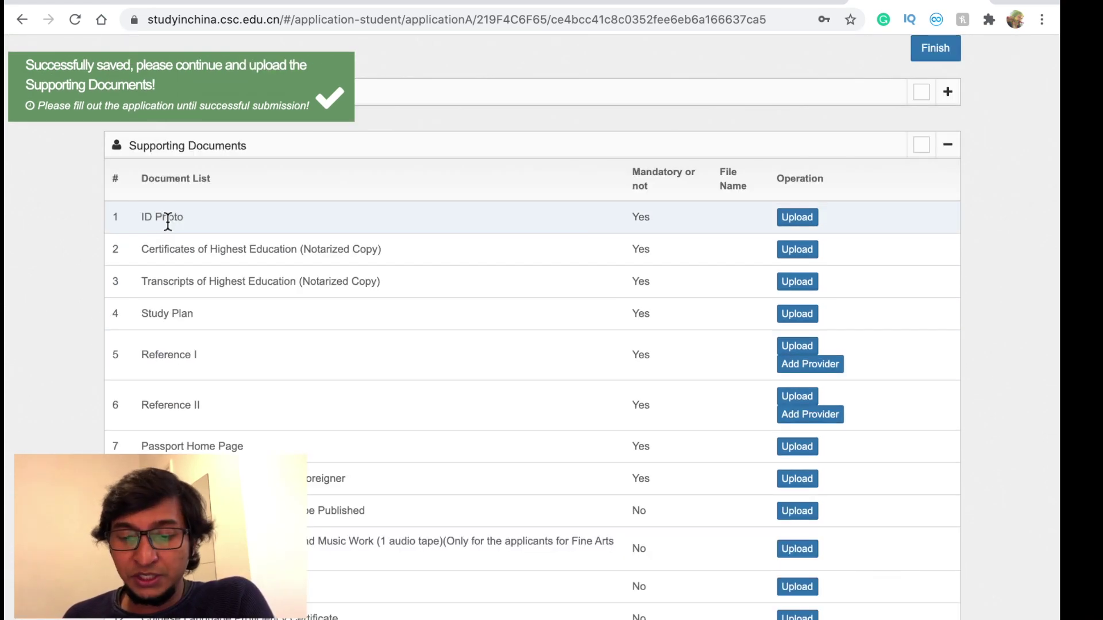
scroll(588, 196, down, 2)
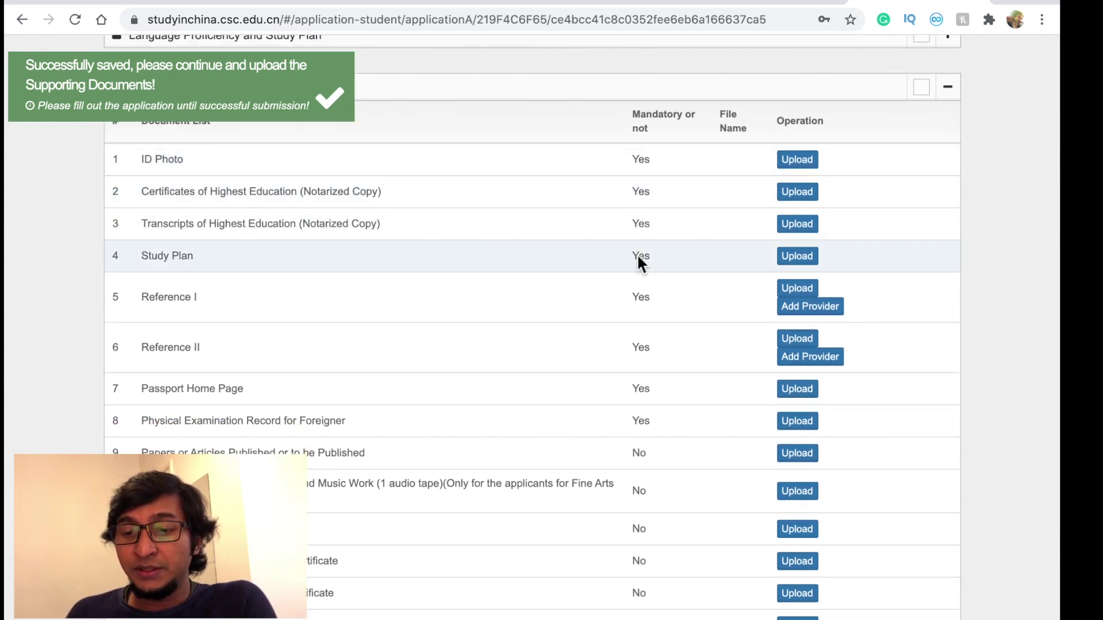
scroll(639, 256, down, 1)
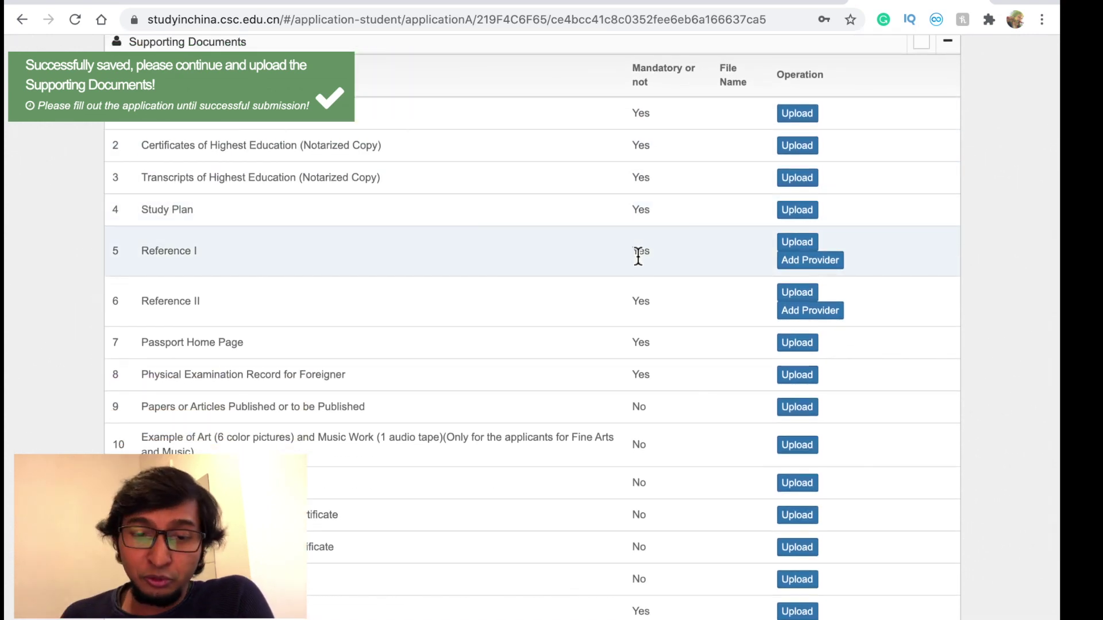
scroll(638, 256, down, 4)
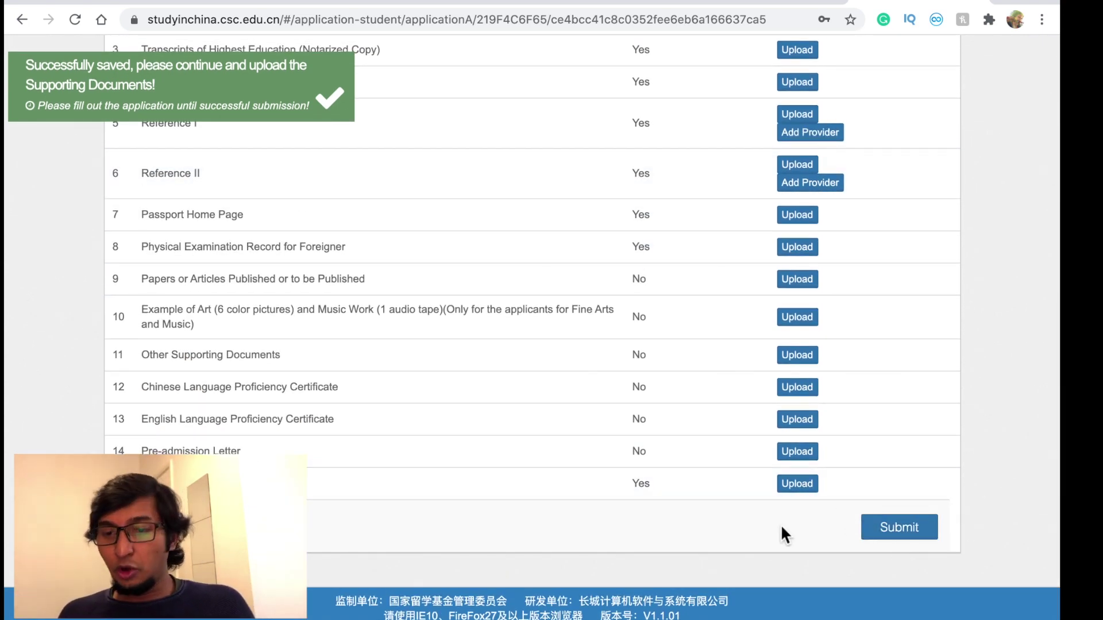
scroll(341, 285, up, 4)
scroll(342, 285, up, 2)
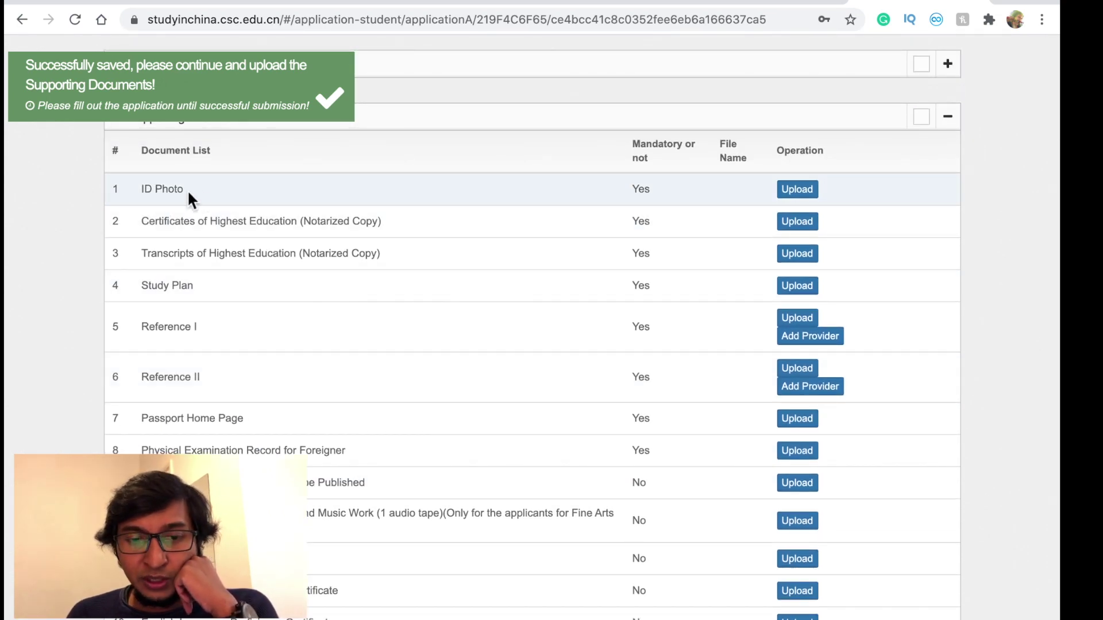
scroll(307, 206, down, 1)
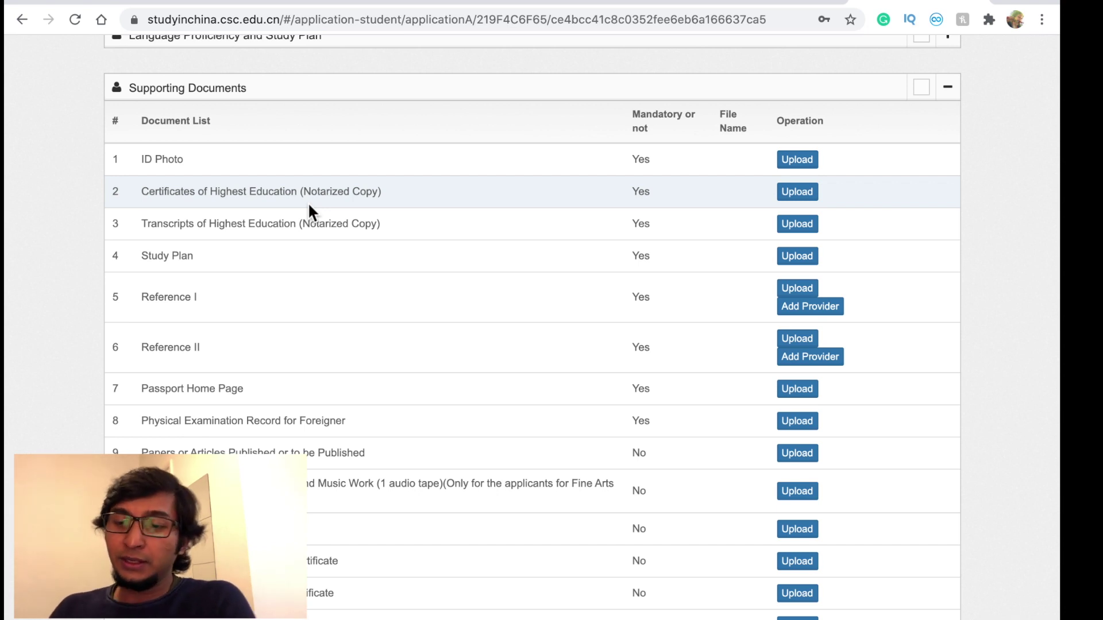
scroll(264, 298, down, 1)
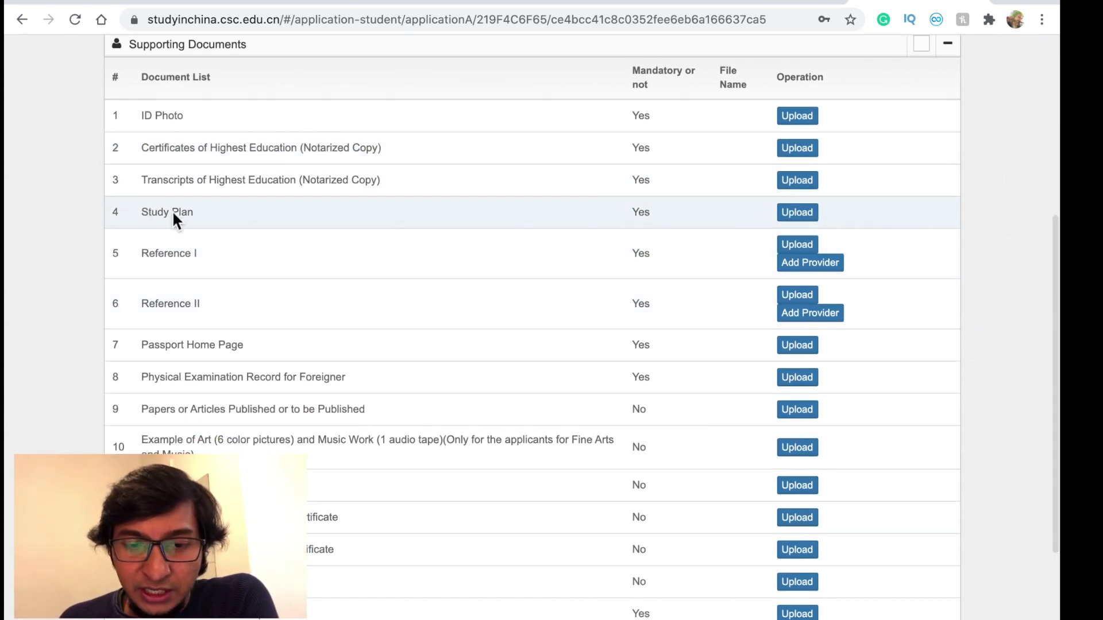
scroll(168, 210, down, 1)
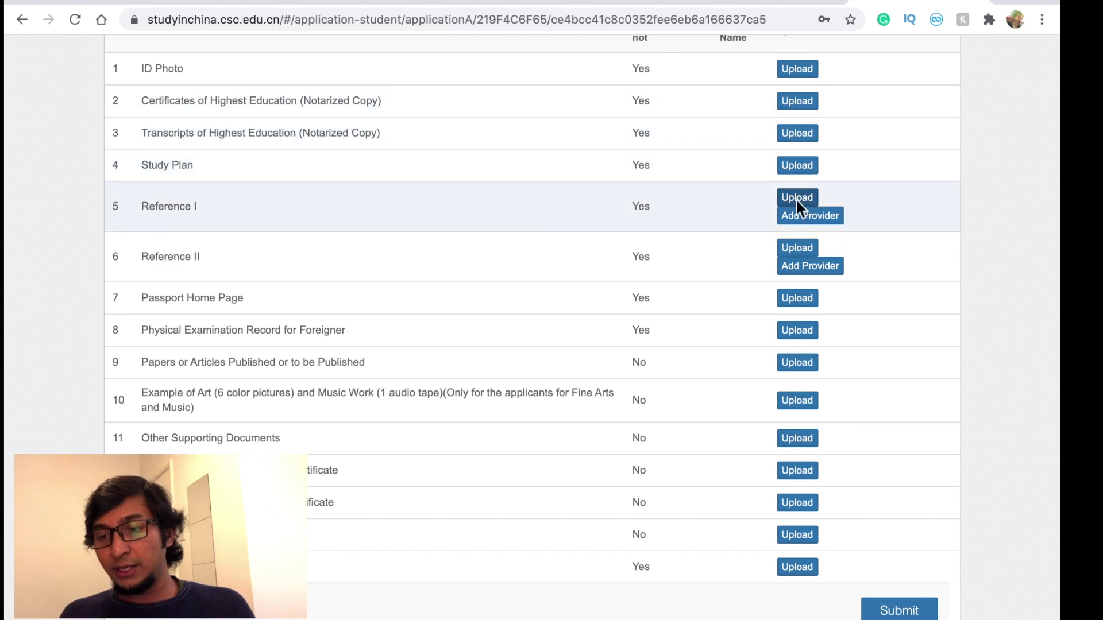
scroll(584, 222, down, 2)
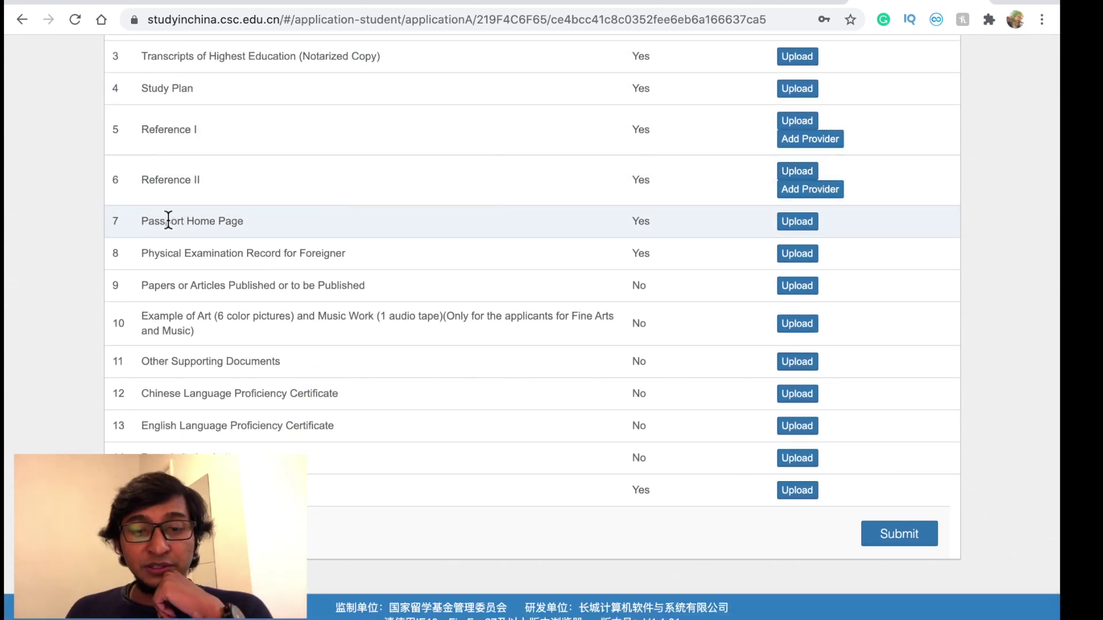
drag(244, 223, 145, 222)
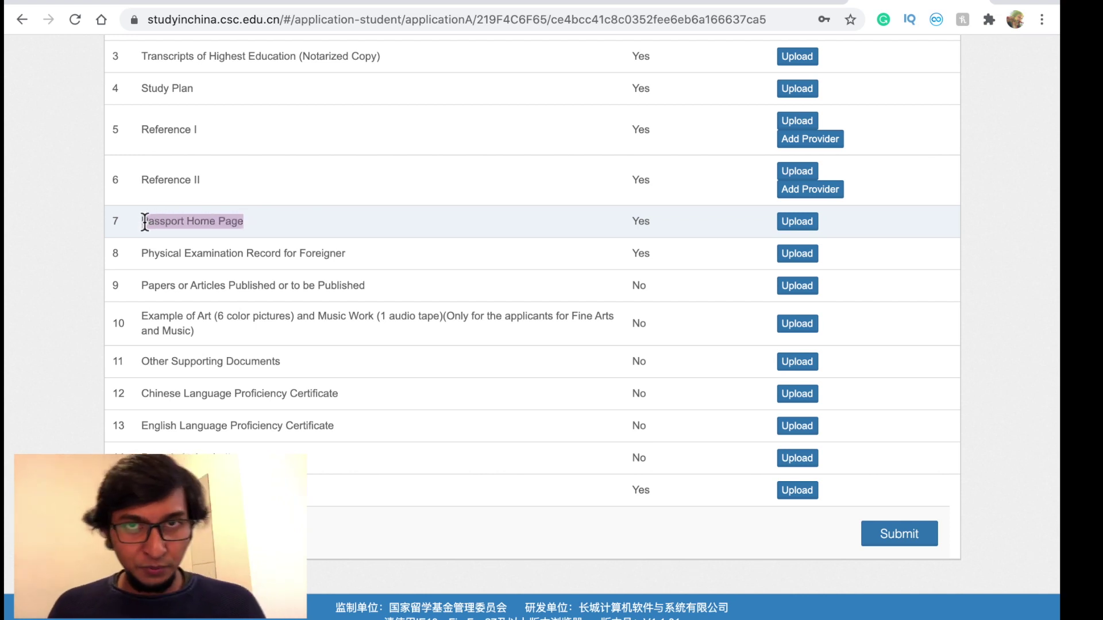
scroll(212, 282, down, 1)
click(237, 258)
drag(359, 248, 140, 246)
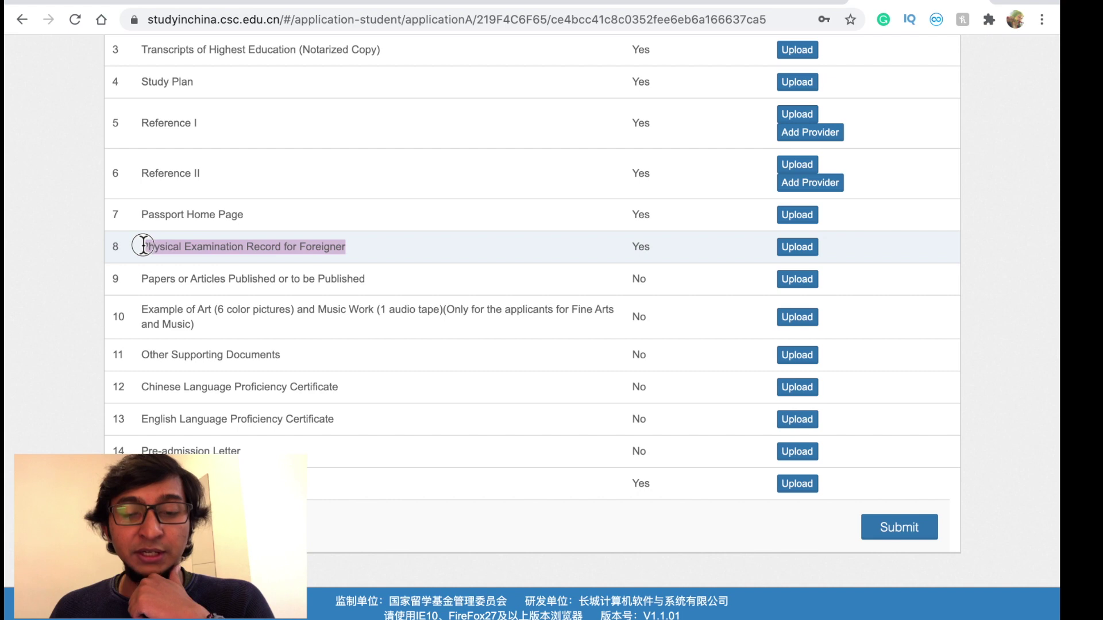
click(253, 257)
- Read the 244.pdf application steps and Foreigner Physical Examination Form, pages 10–16
key(ctrl+Tab)
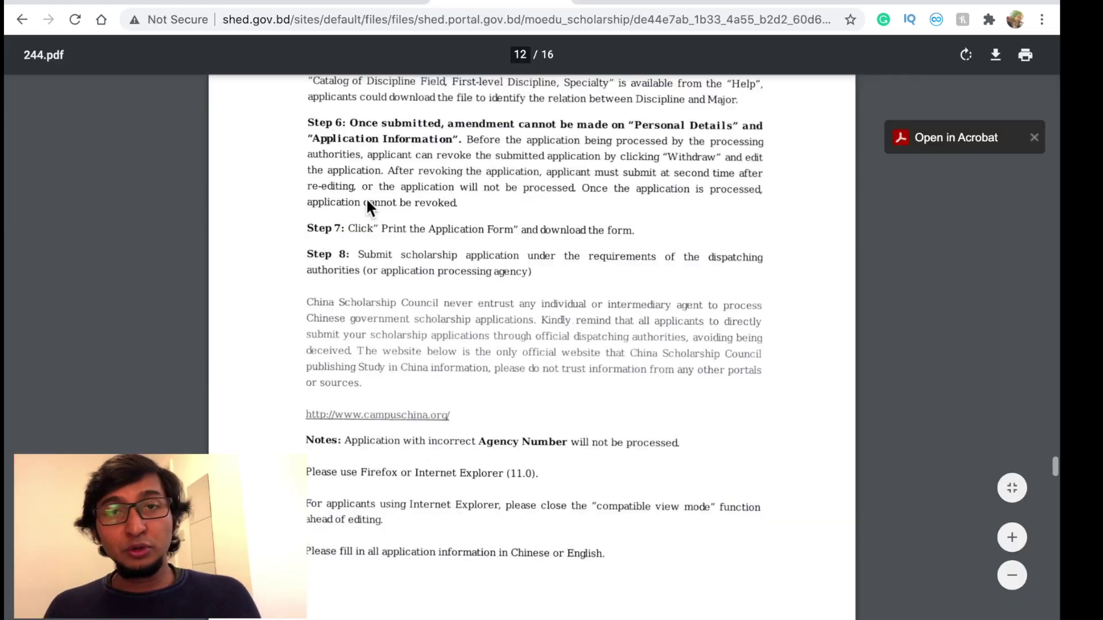
scroll(366, 198, down, 15)
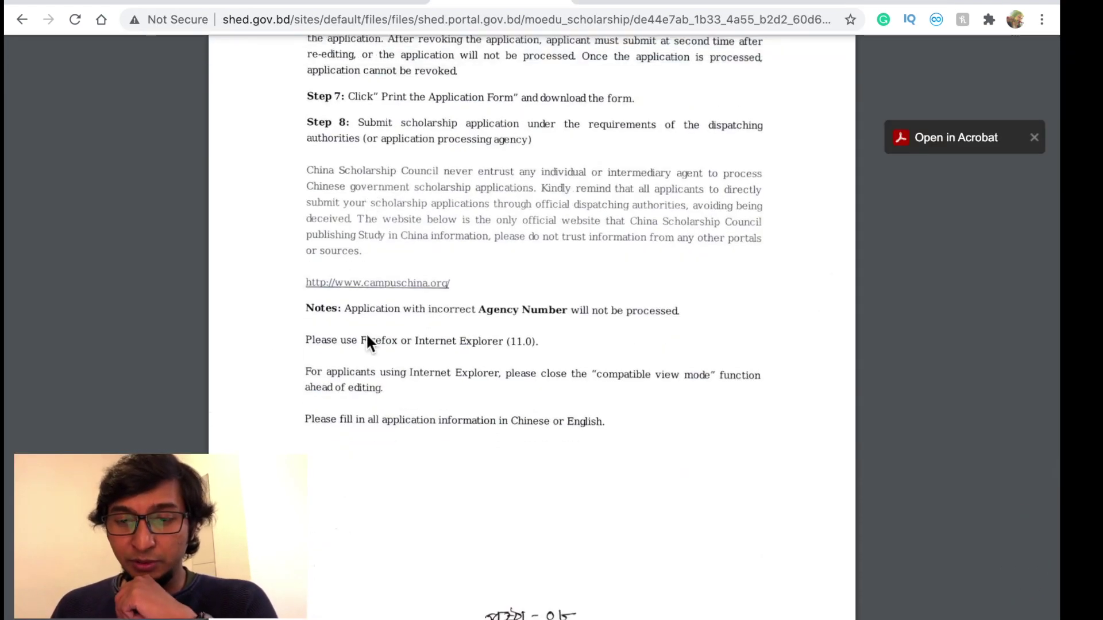
scroll(366, 333, down, 2)
scroll(423, 166, up, 20)
scroll(424, 168, up, 9)
scroll(423, 166, down, 12)
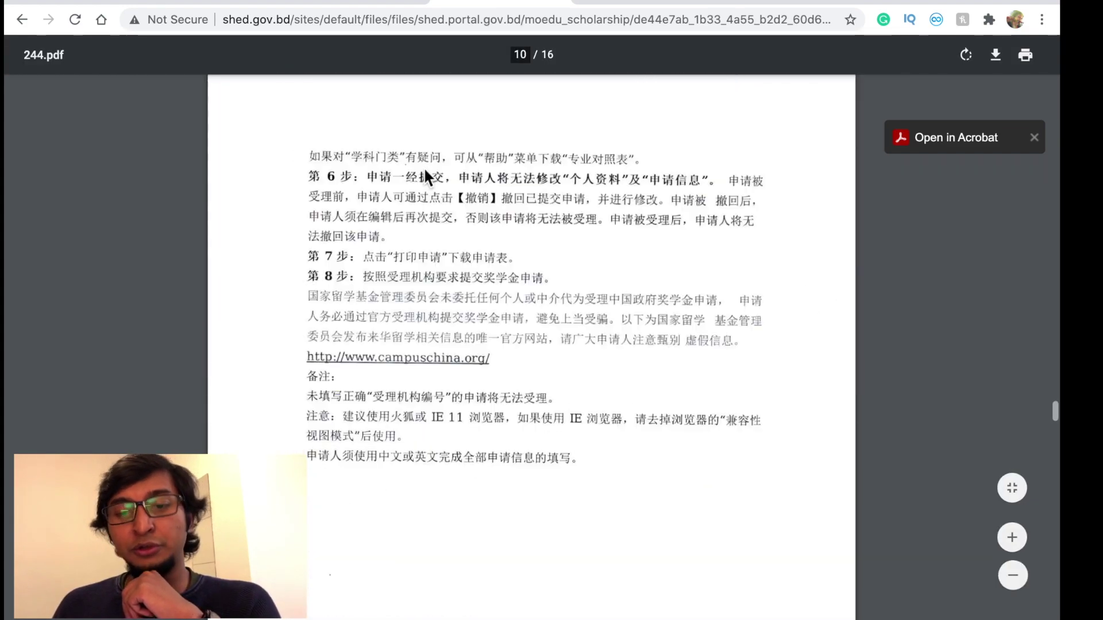
scroll(423, 167, down, 15)
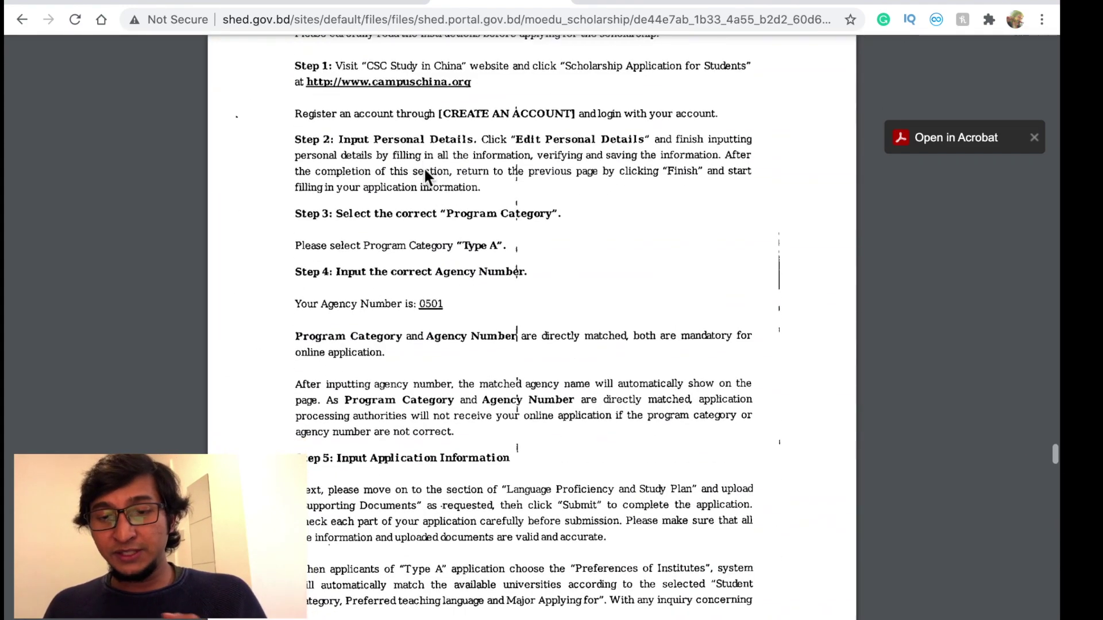
scroll(425, 172, down, 20)
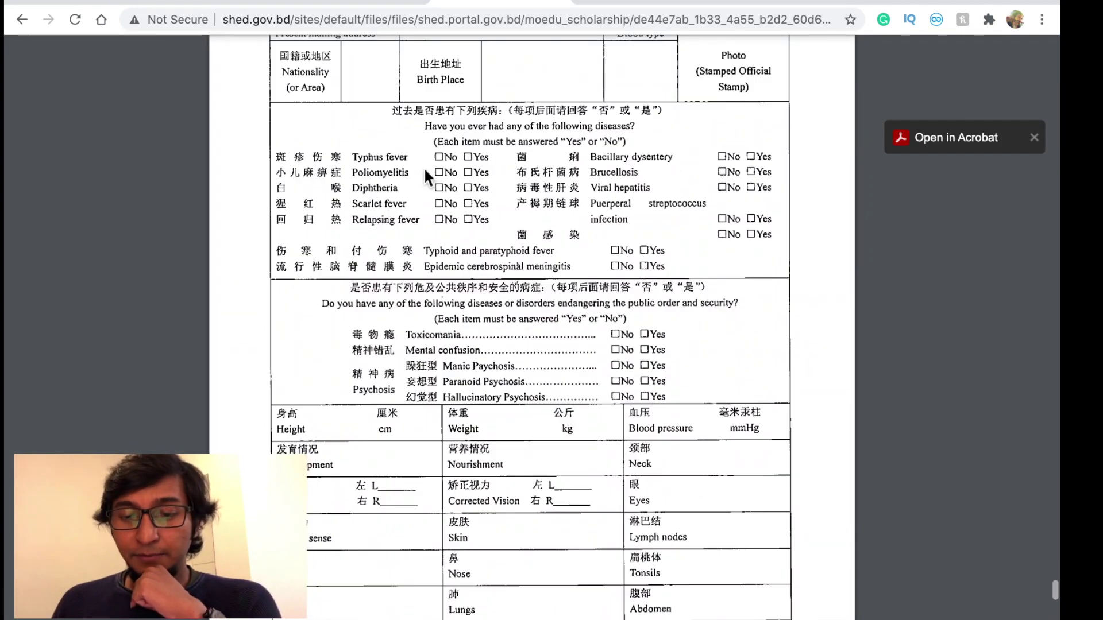
scroll(423, 167, up, 6)
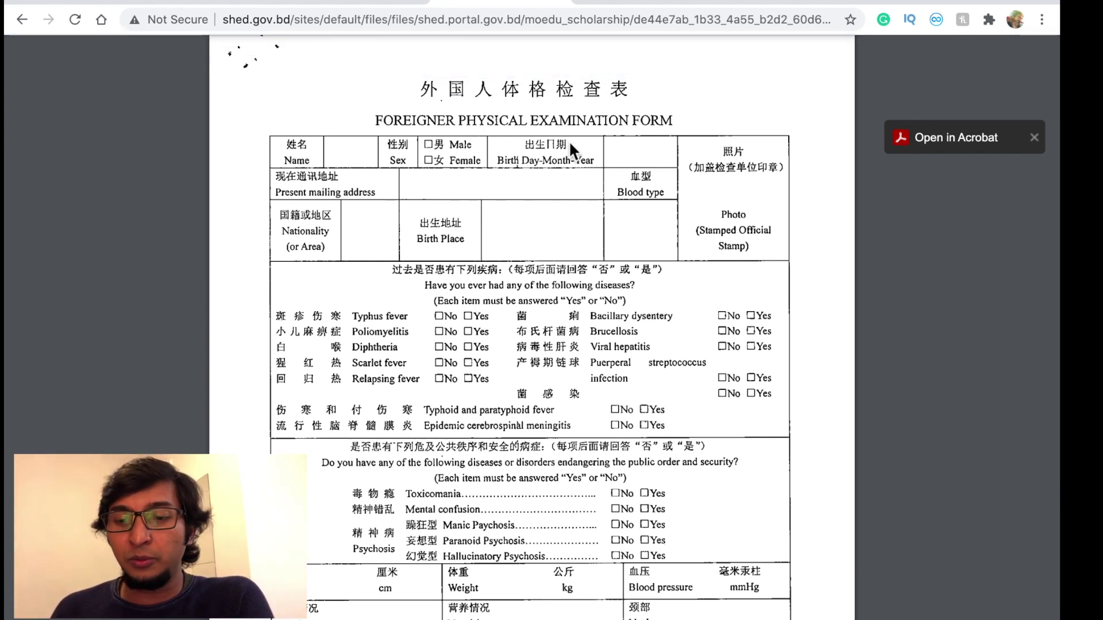
scroll(522, 235, down, 1)
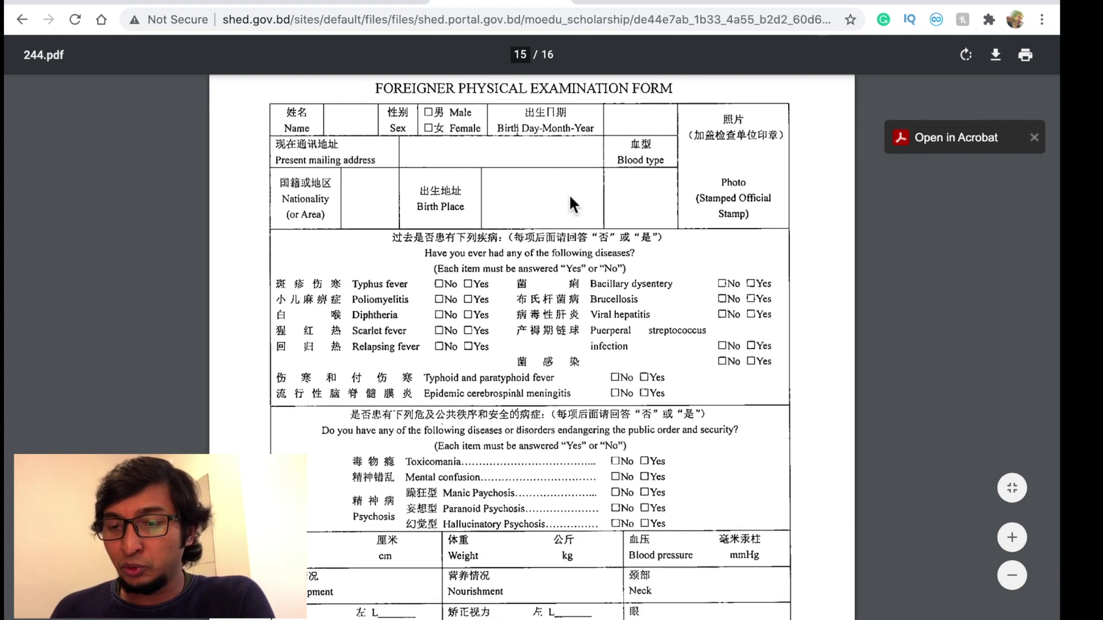
scroll(729, 185, down, 10)
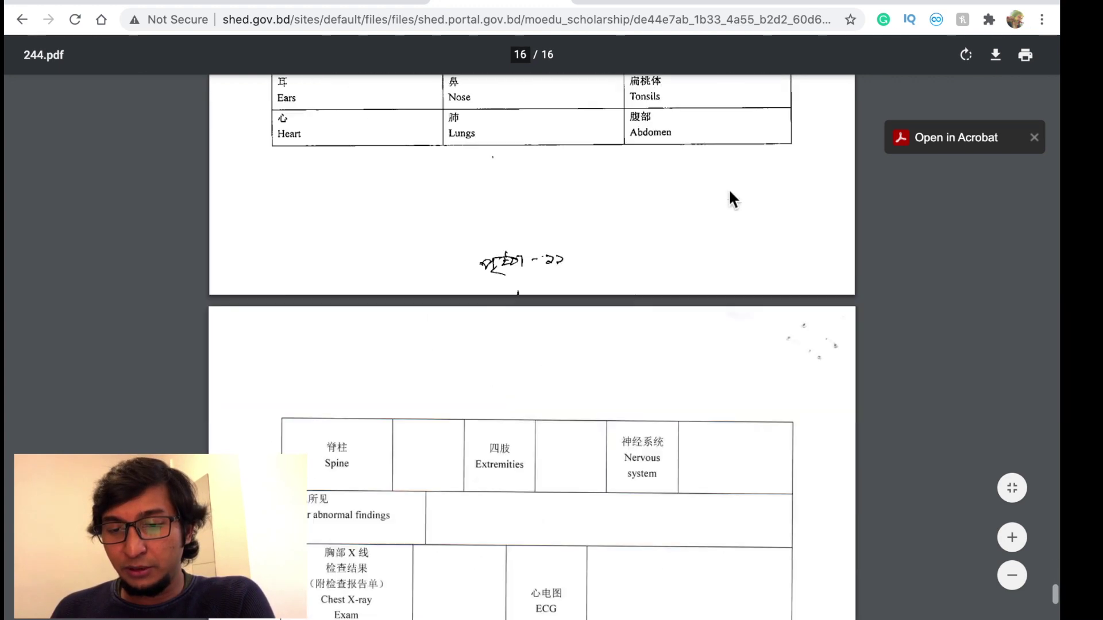
scroll(584, 186, down, 10)
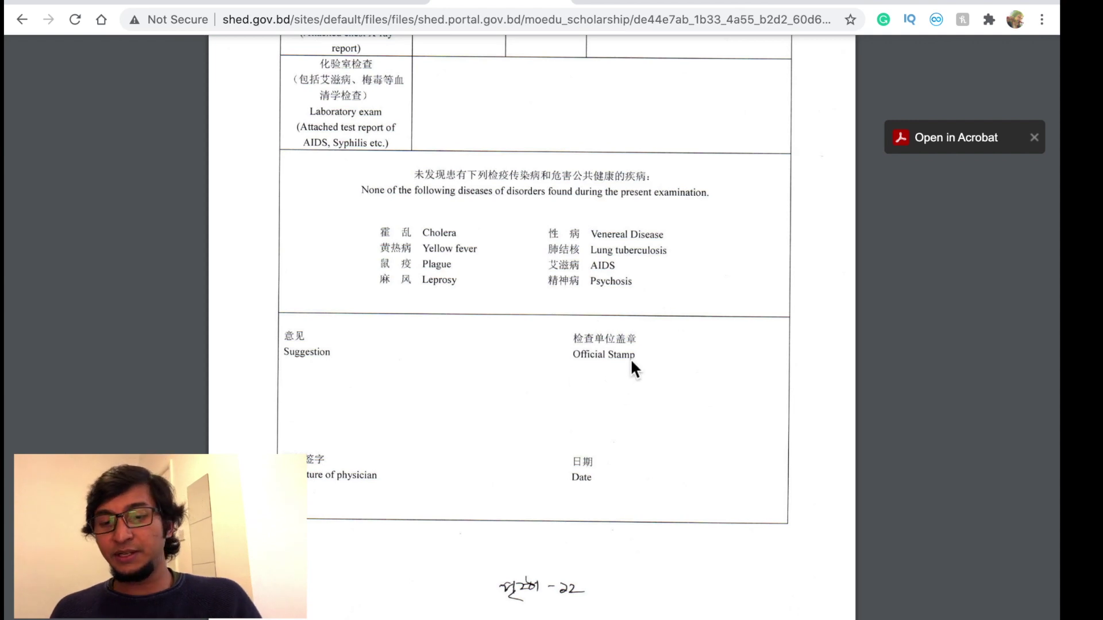
scroll(552, 221, up, 15)
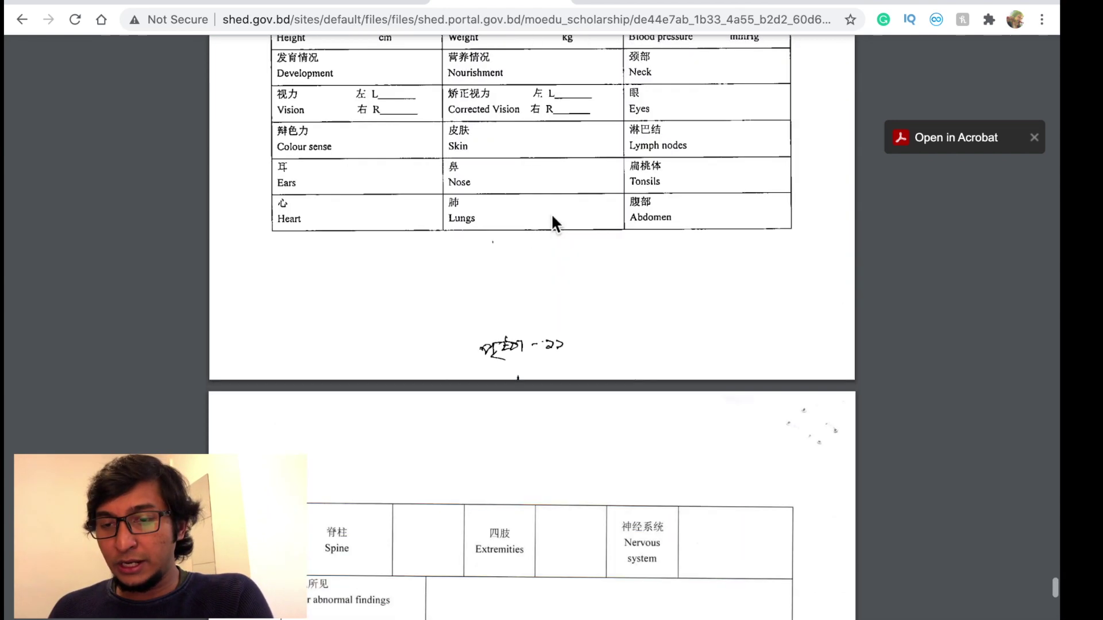
scroll(550, 213, up, 10)
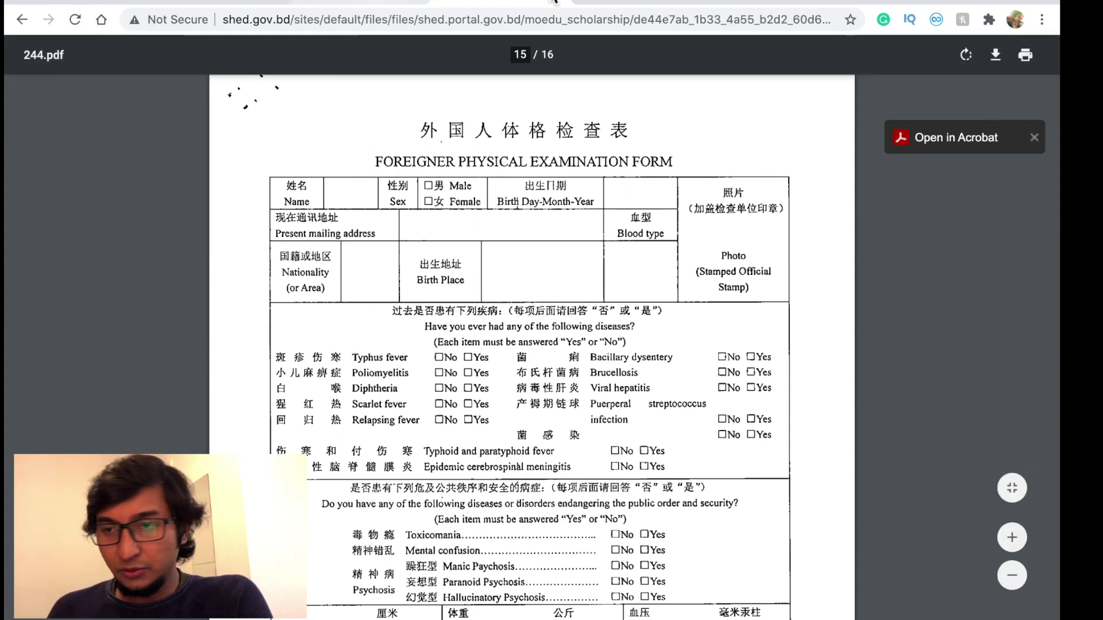
click(899, 2)
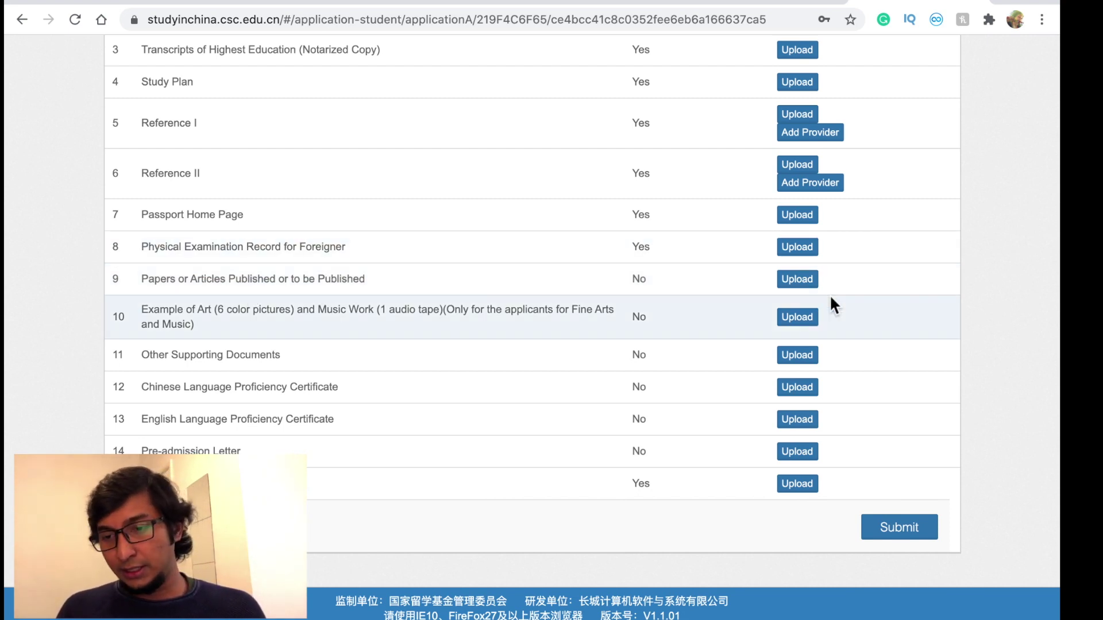
click(811, 279)
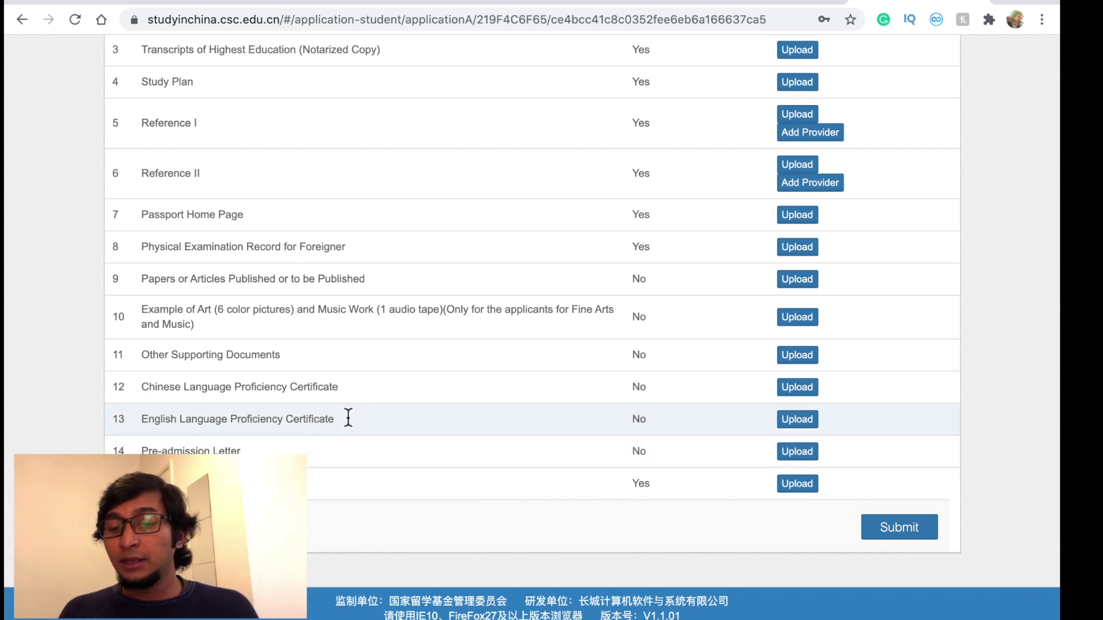
scroll(788, 419, up, 1)
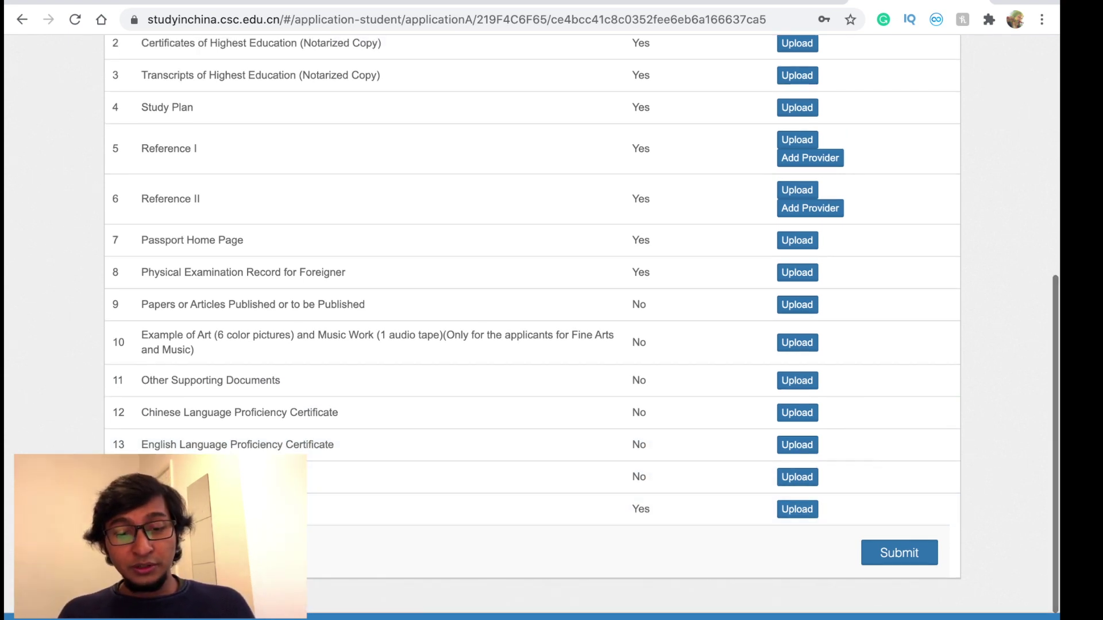
scroll(533, 327, down, 1)
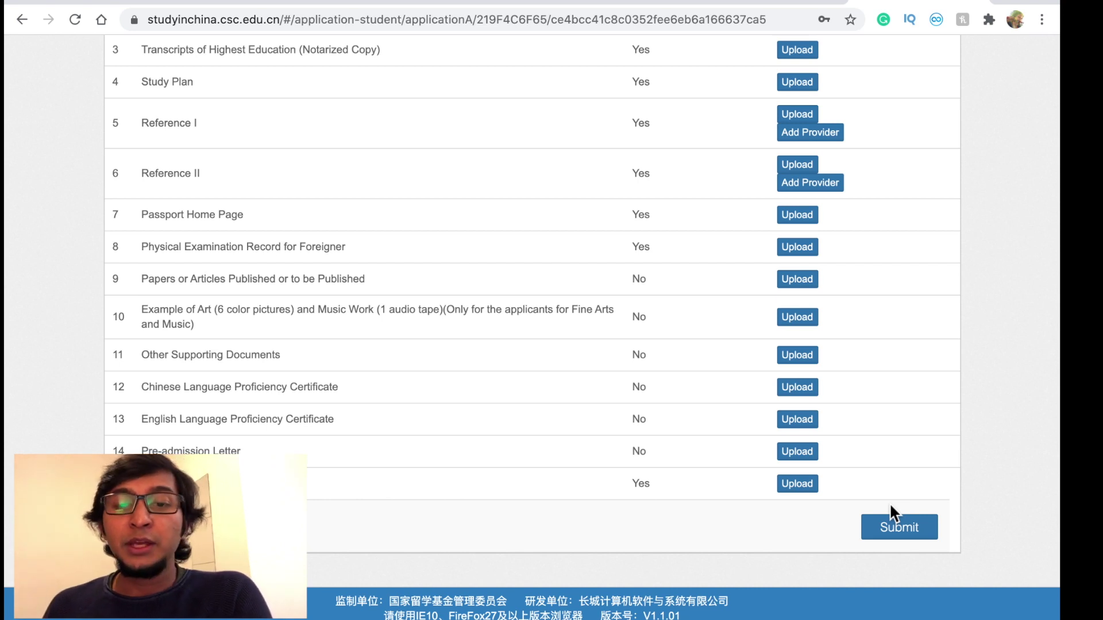
- Look over the blank BANBEIS Chinese Govt. Scholarship-2021-22 form before returning to sign-in
click(366, 1)
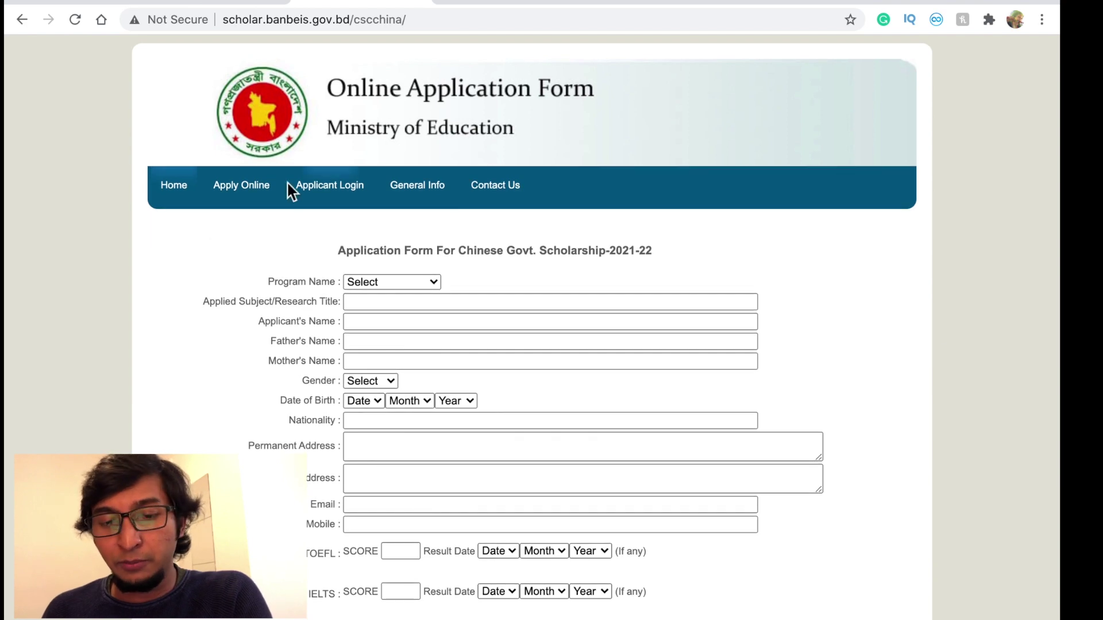
scroll(287, 190, down, 15)
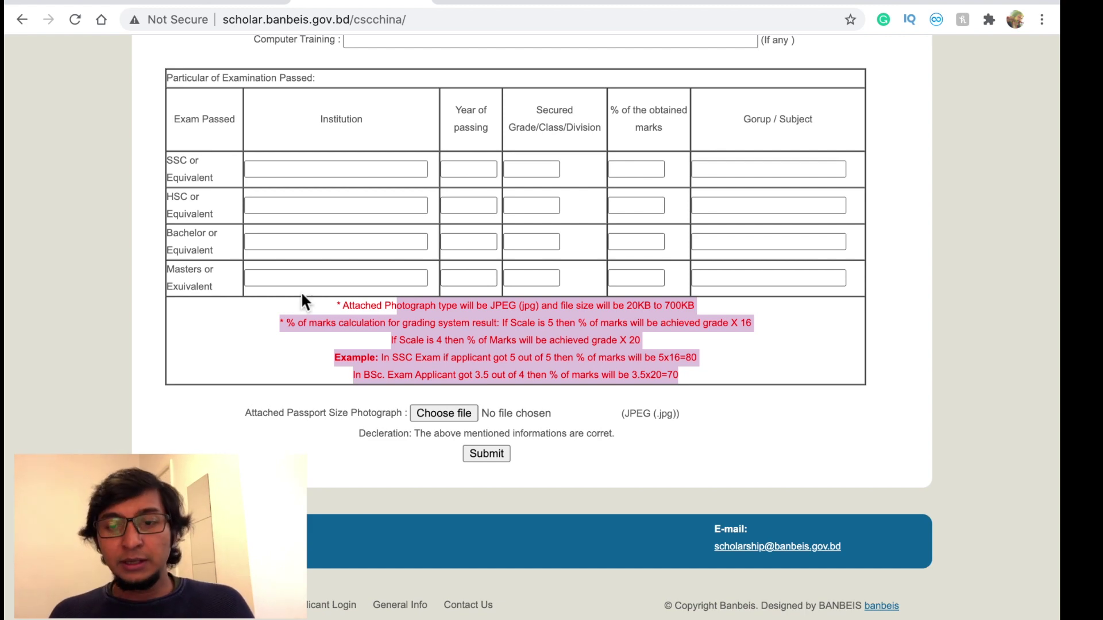
scroll(277, 181, up, 20)
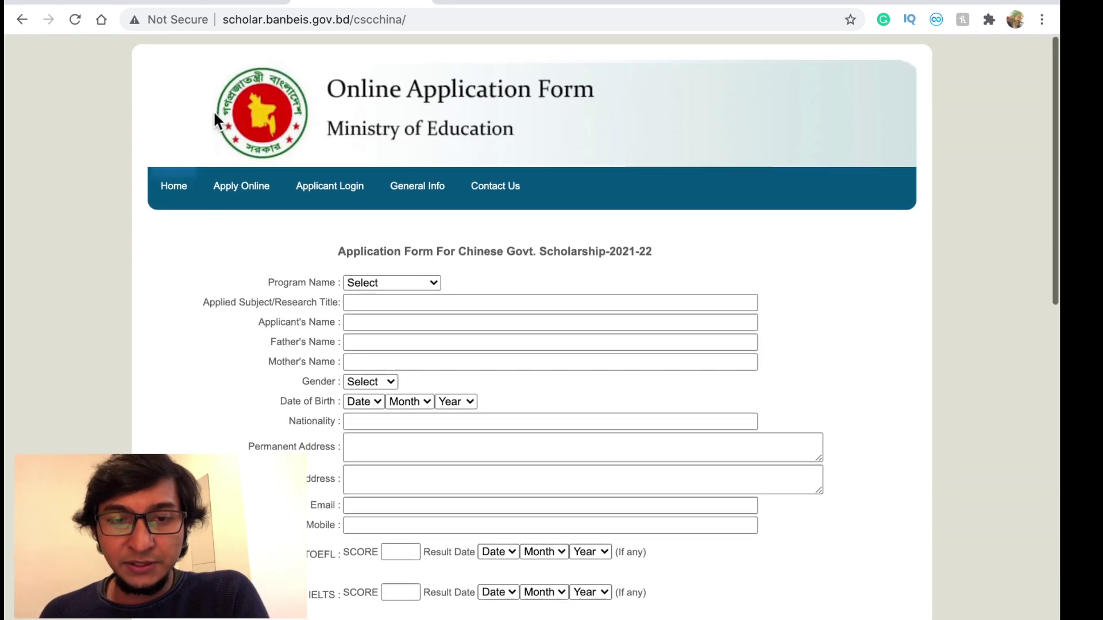
click(208, 2)
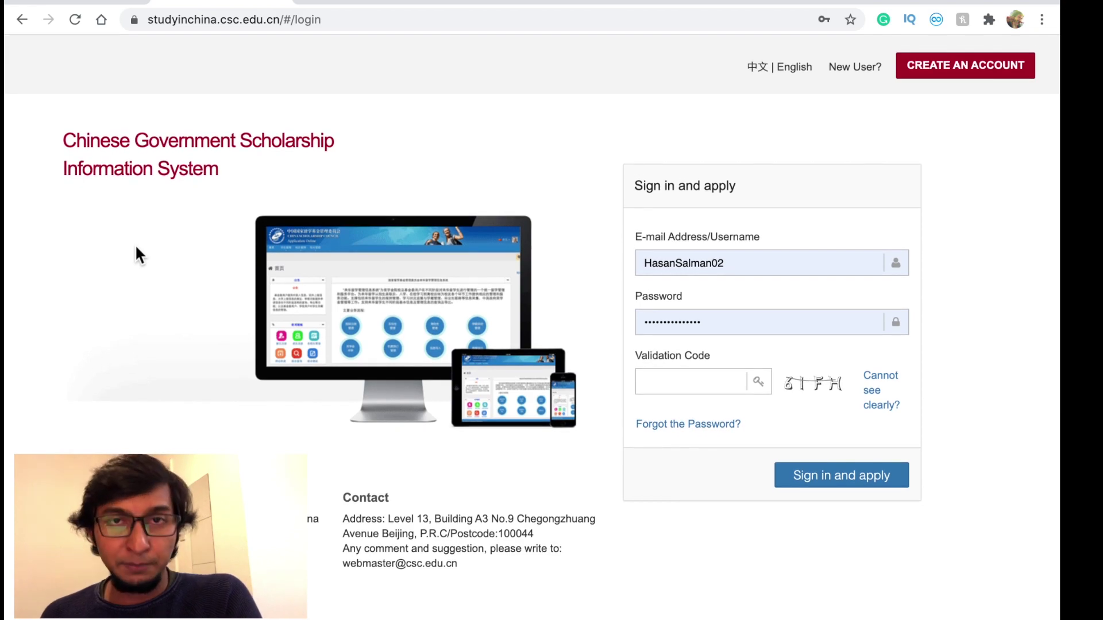